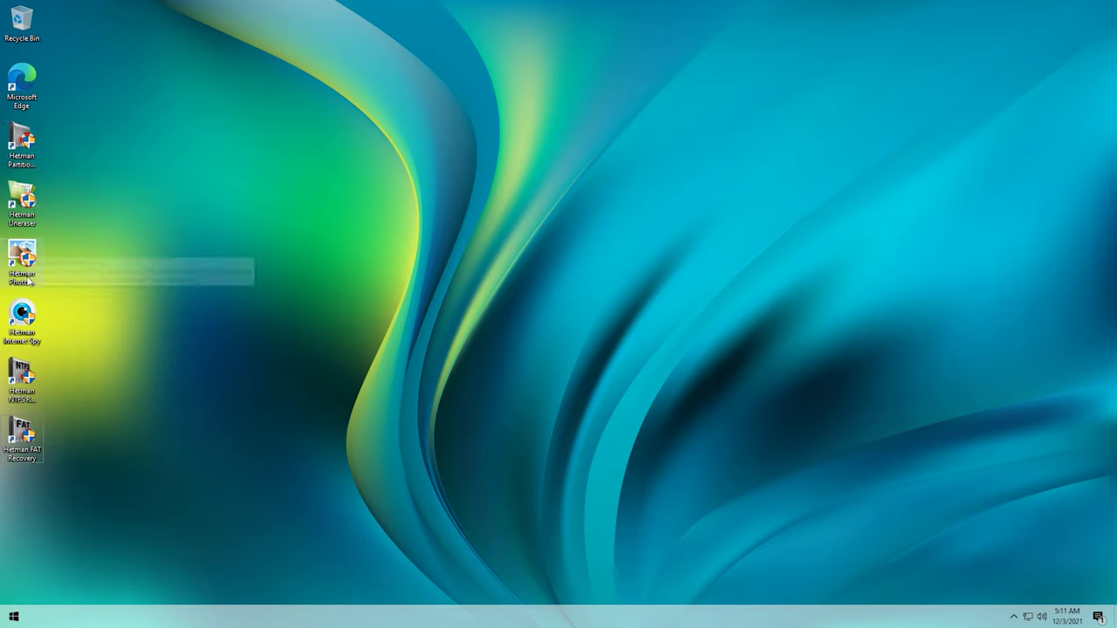
# Step: Examine the desktop shortcuts' context menus, including the full set of extra options for the Google Chrome shortcut
pyautogui.rightClick(30, 424)
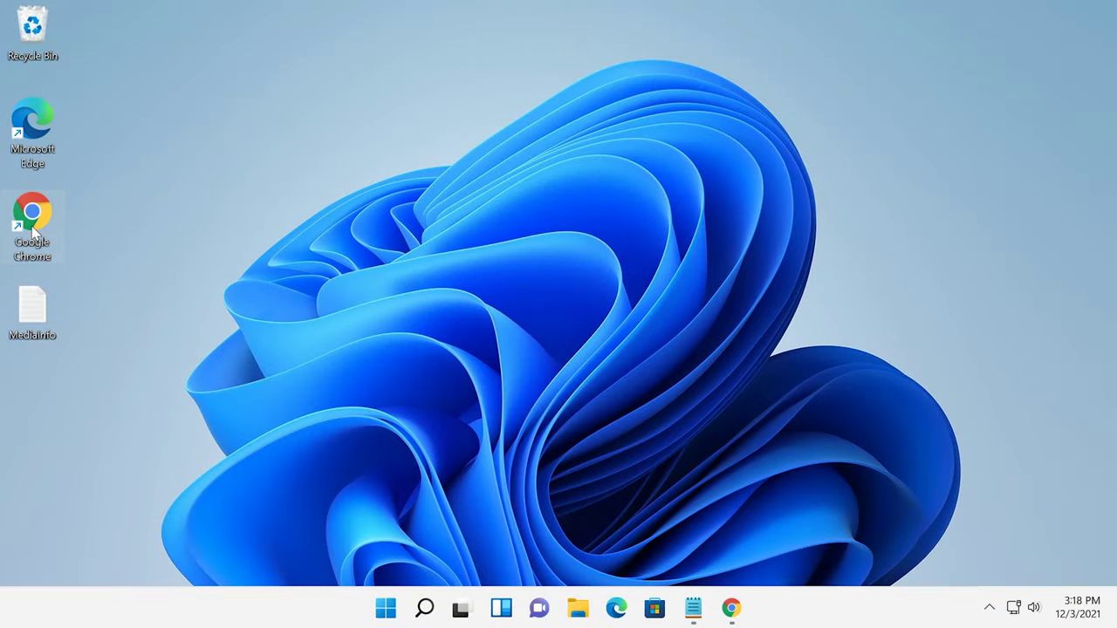
pyautogui.rightClick(32, 229)
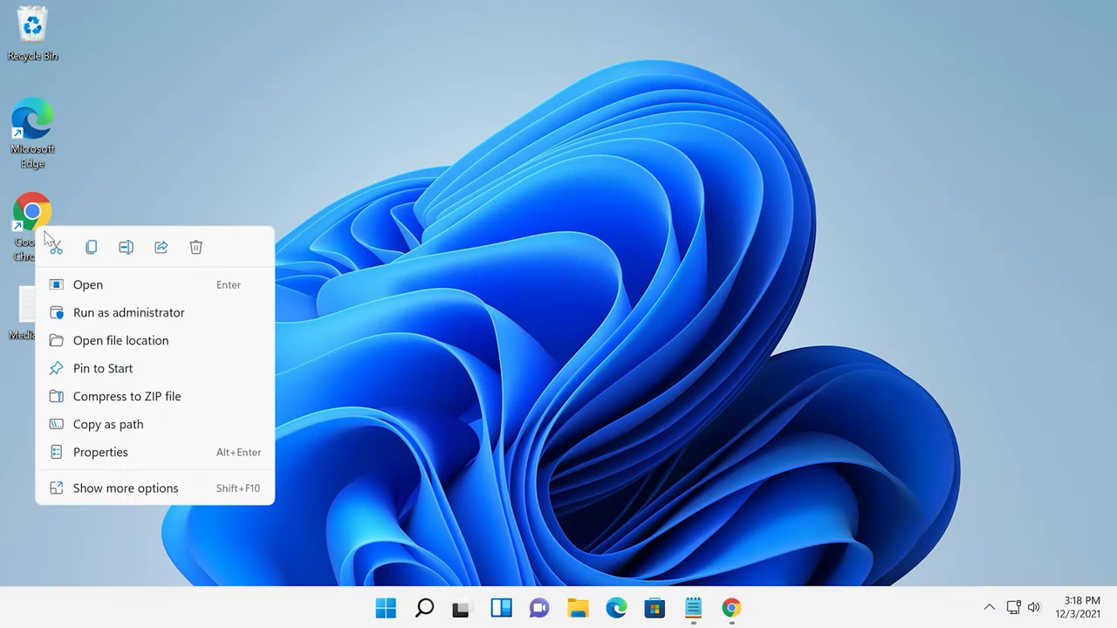
pyautogui.click(111, 491)
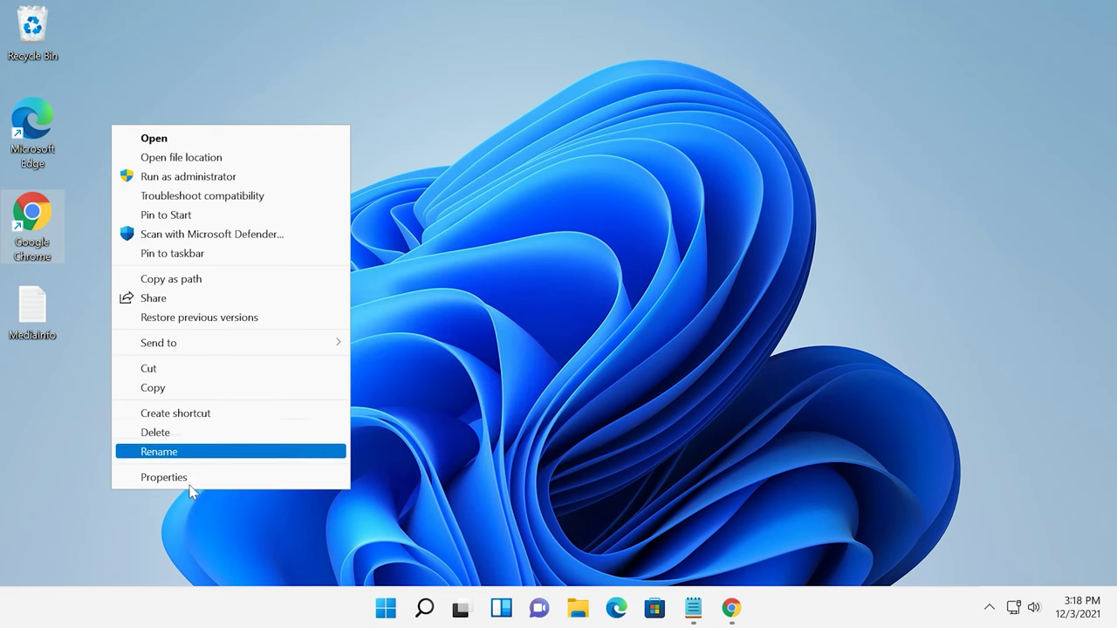
pyautogui.click(454, 399)
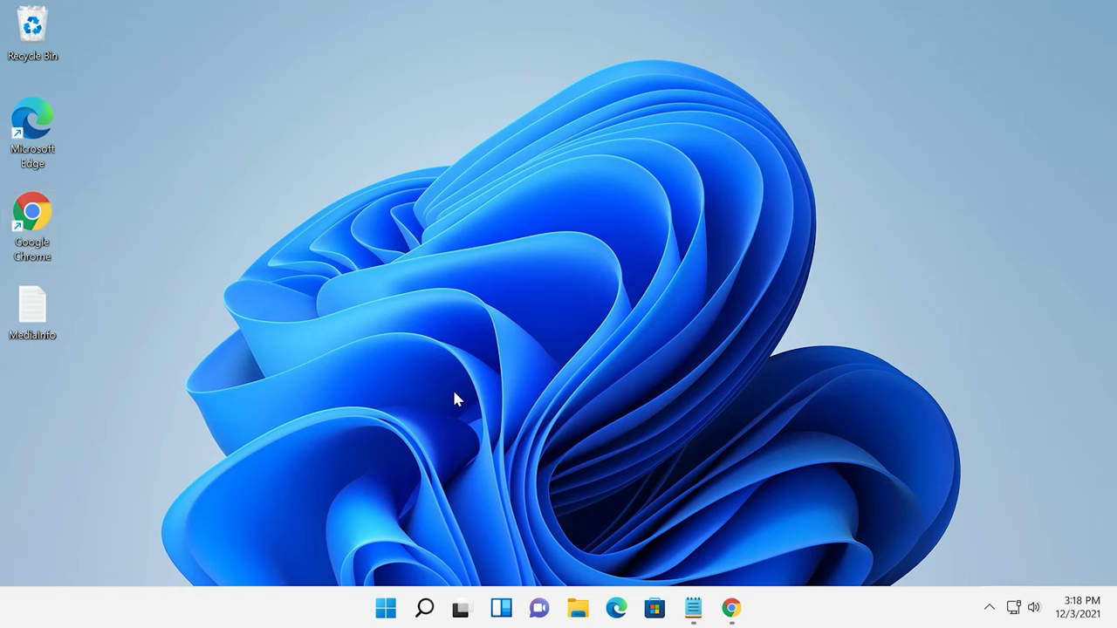
# Step: Run regedit with administrator approval and go to HKEY_CURRENT_USER\Software\Classes\CLSID in Registry Editor
pyautogui.rightClick(388, 611)
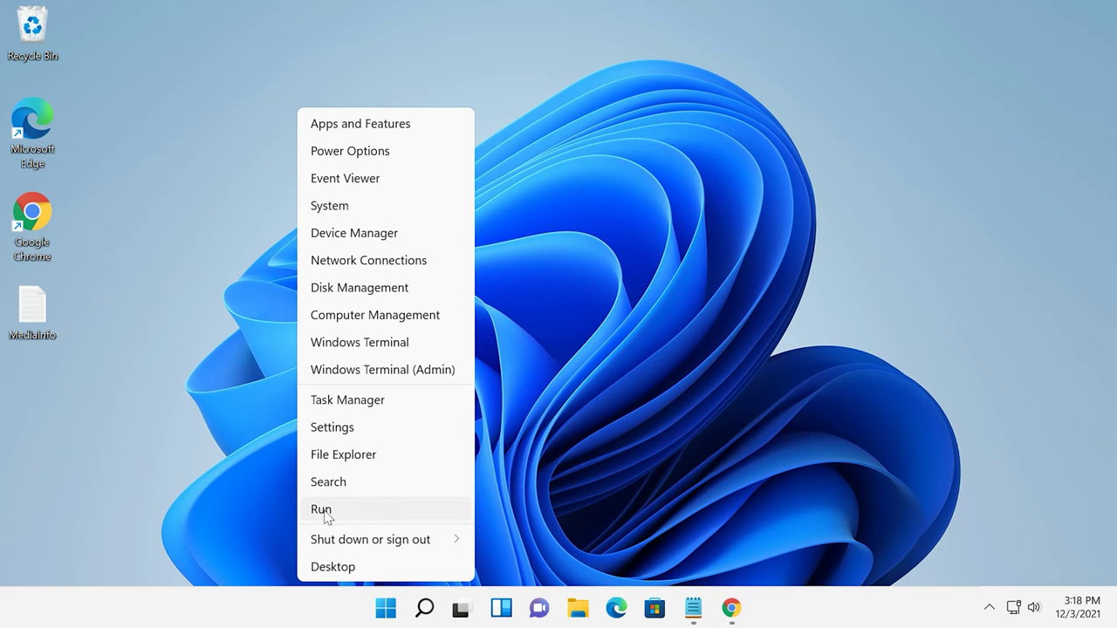
pyautogui.click(321, 509)
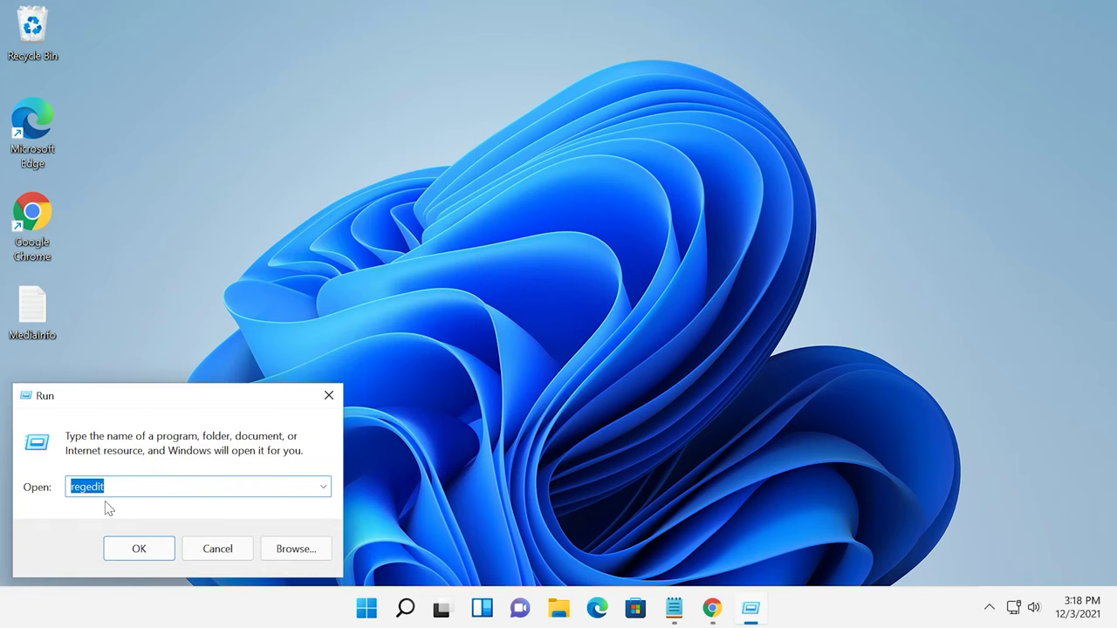
pyautogui.click(139, 549)
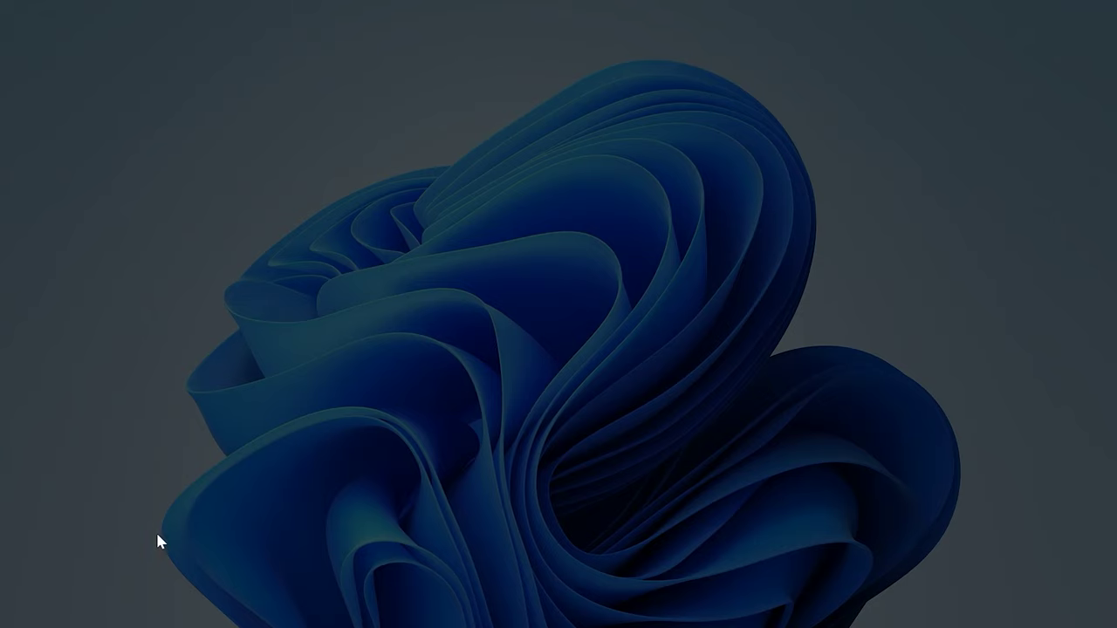
pyautogui.click(466, 441)
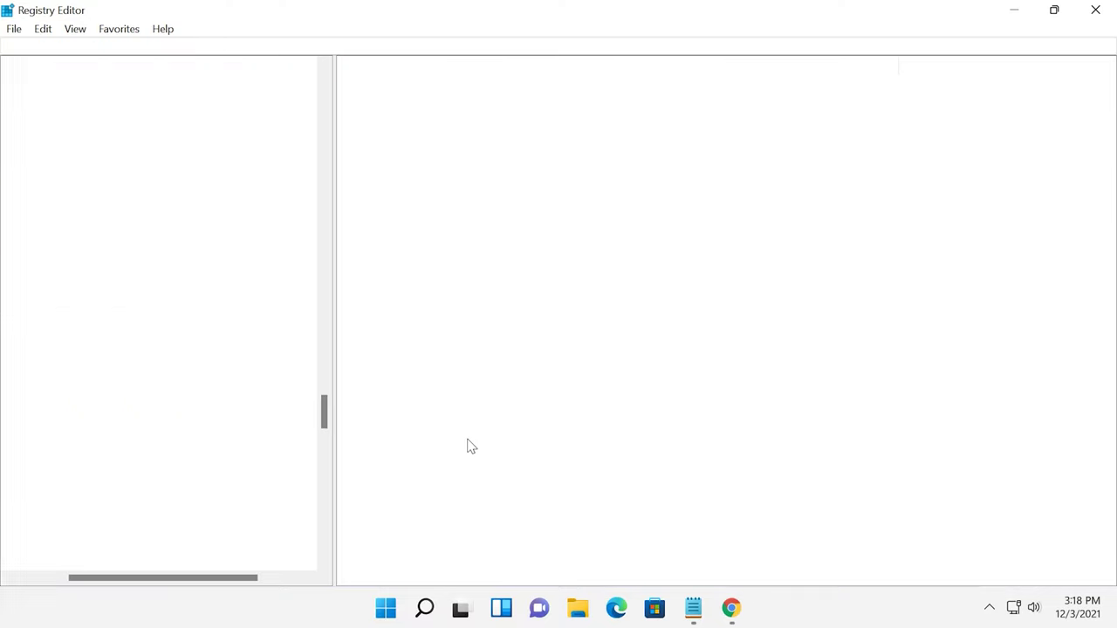
pyautogui.doubleClick(282, 47)
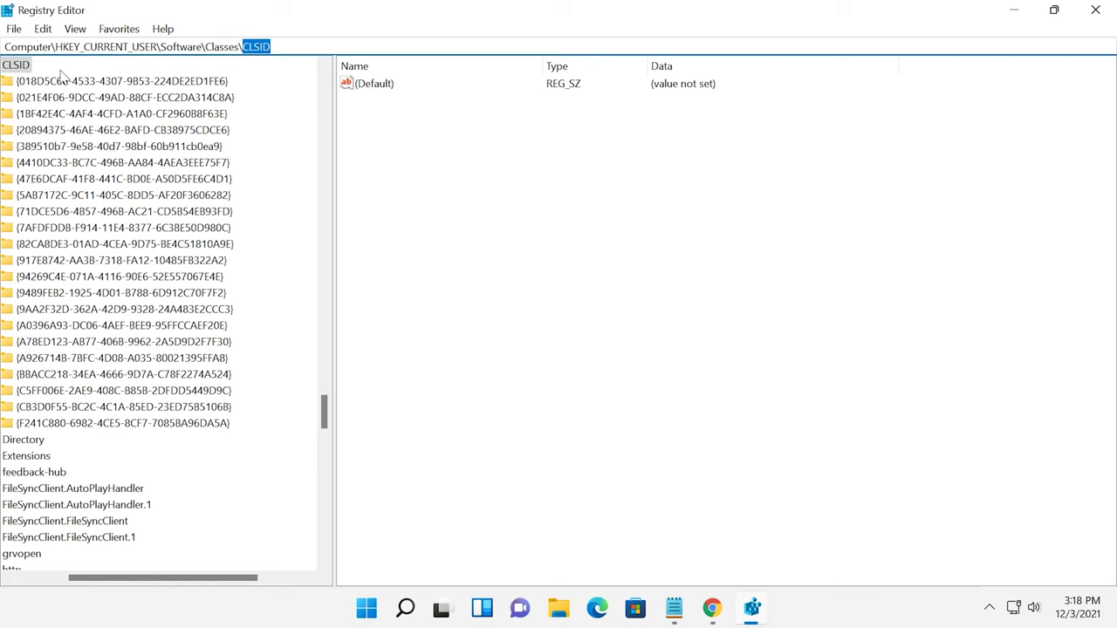
# Step: Create a new key named {86ca1aa0-34aa-4e8b-a509-50c905bae2a2} under CLSID
pyautogui.click(20, 69)
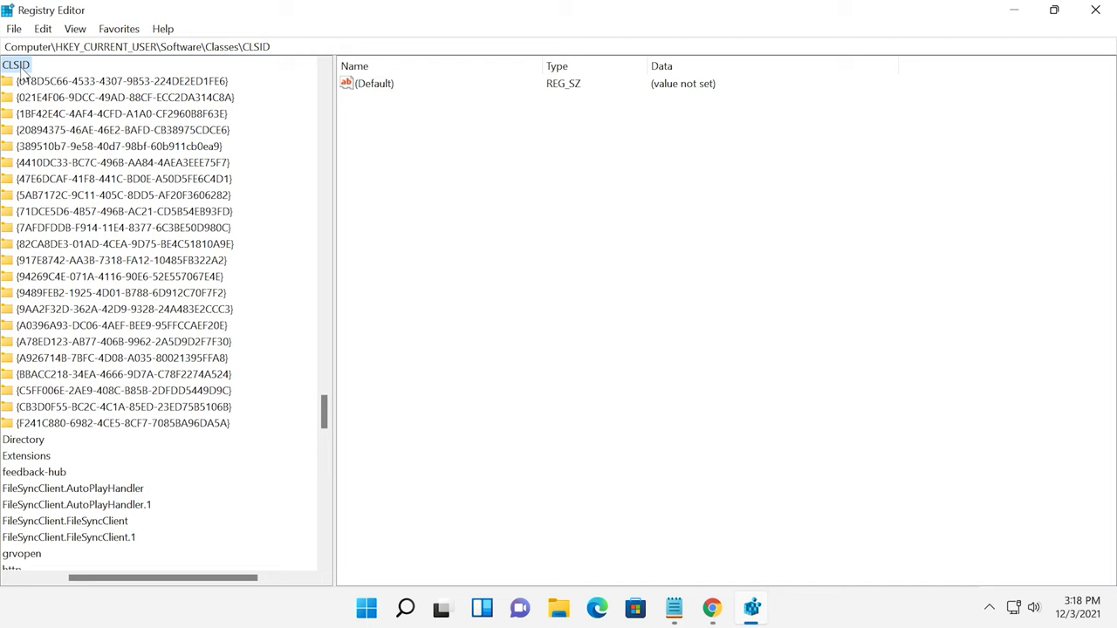
pyautogui.rightClick(21, 70)
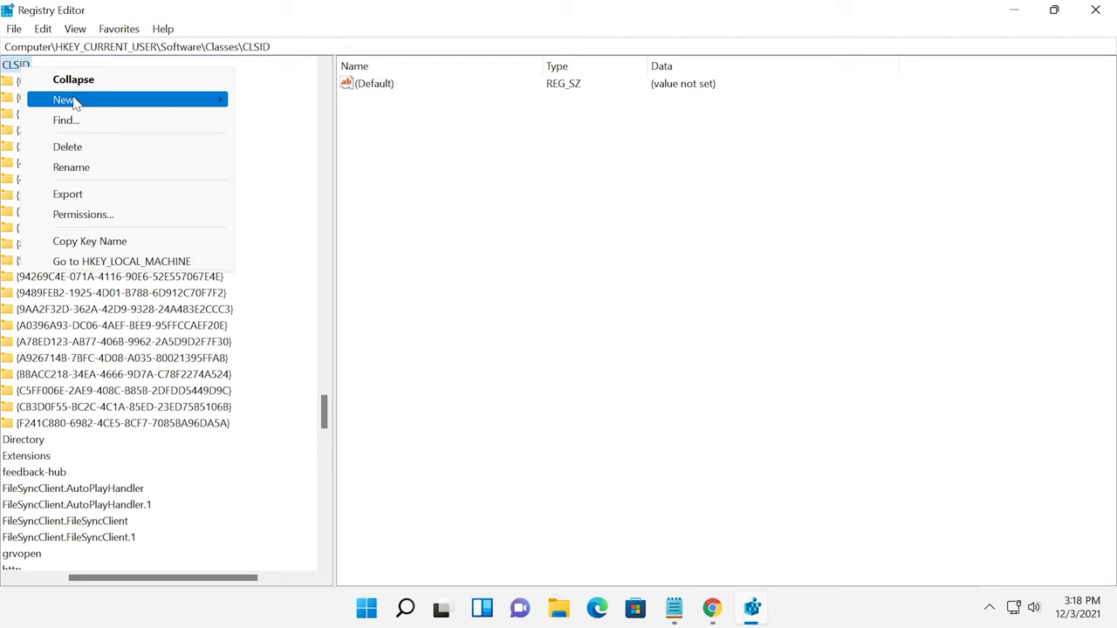
pyautogui.moveTo(77, 103)
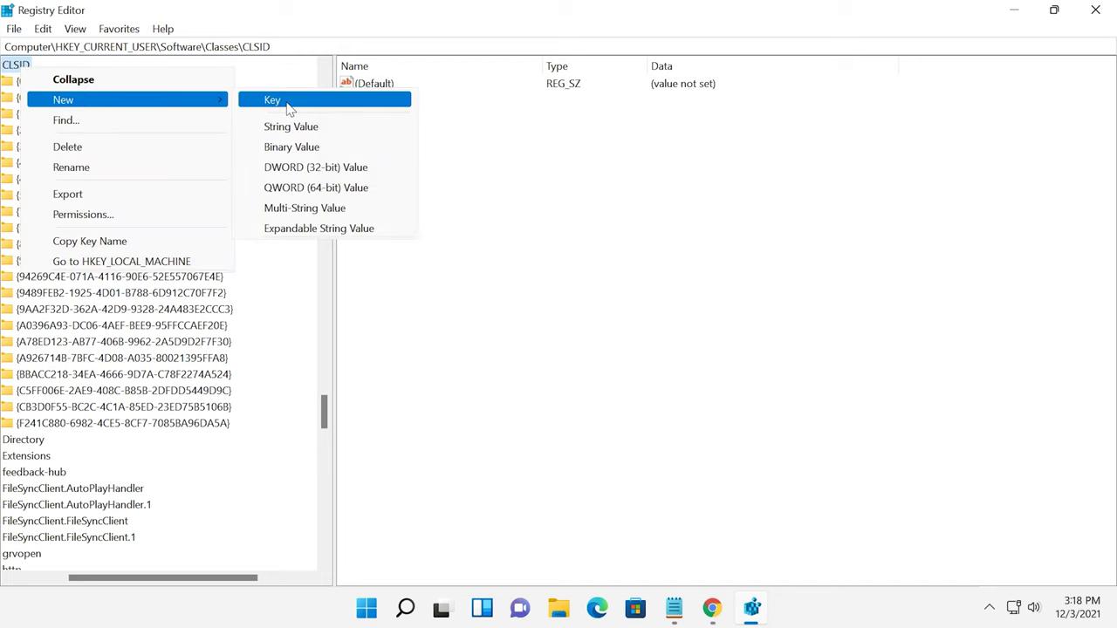
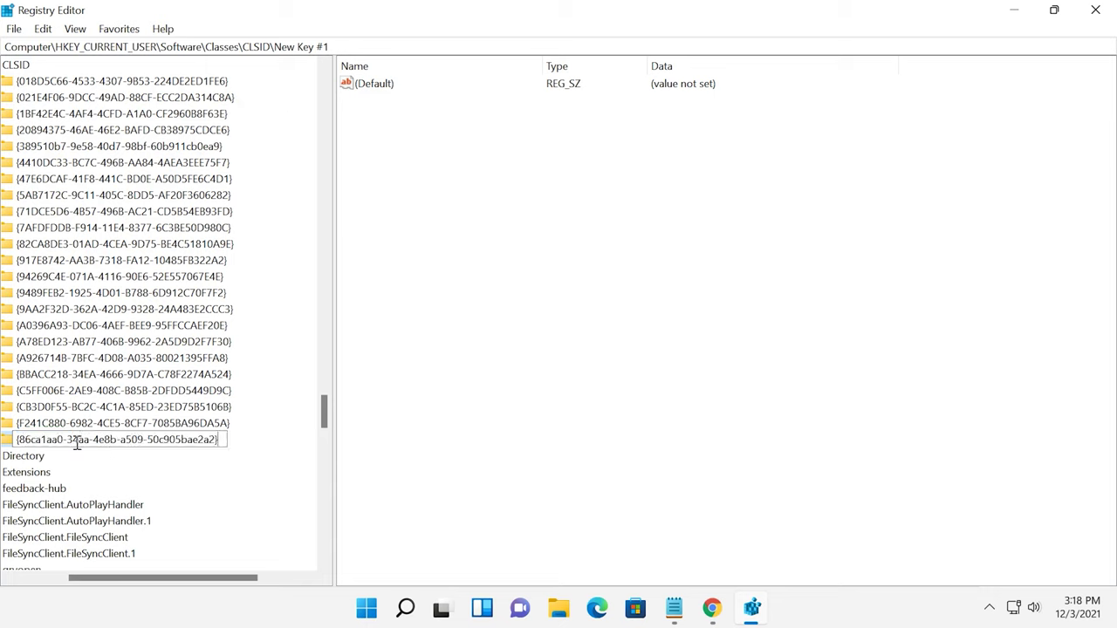
pyautogui.press('Return')
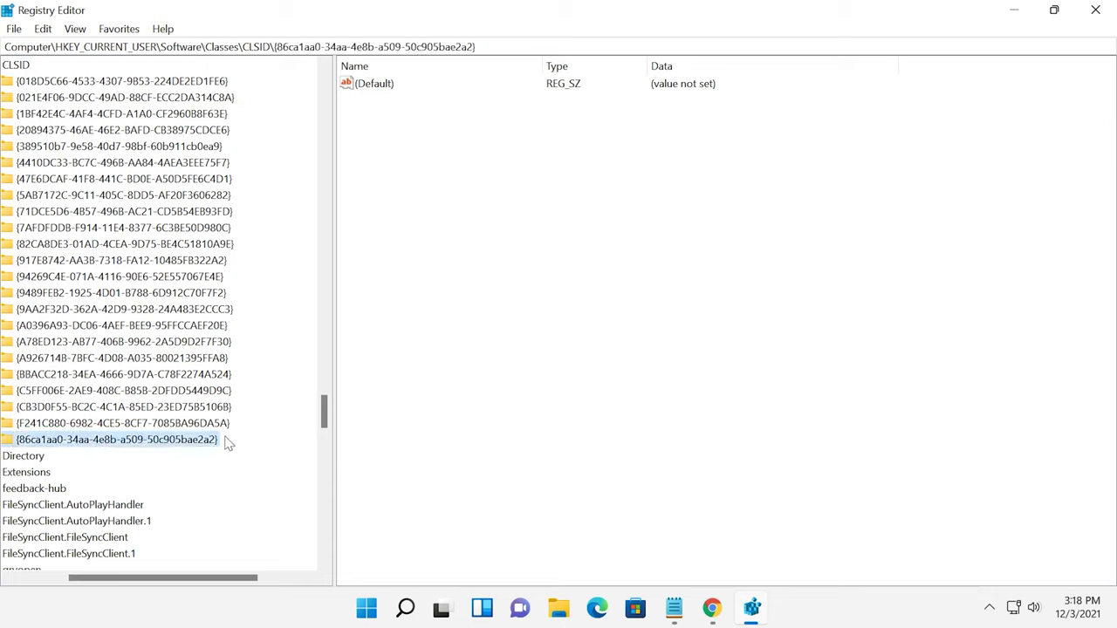
# Step: Create a subkey named InprocServer32 inside the {86ca1aa0-34aa-4e8b-a509-50c905bae2a2} key, copying its name from the MediaInfo notes in Notepad
pyautogui.rightClick(162, 444)
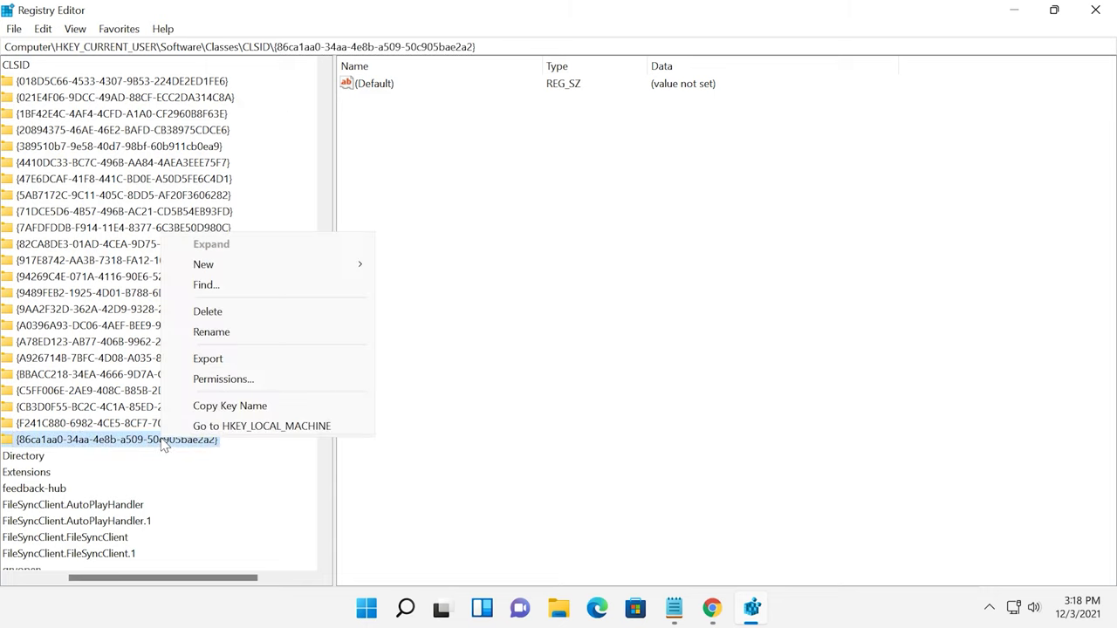
pyautogui.moveTo(276, 269)
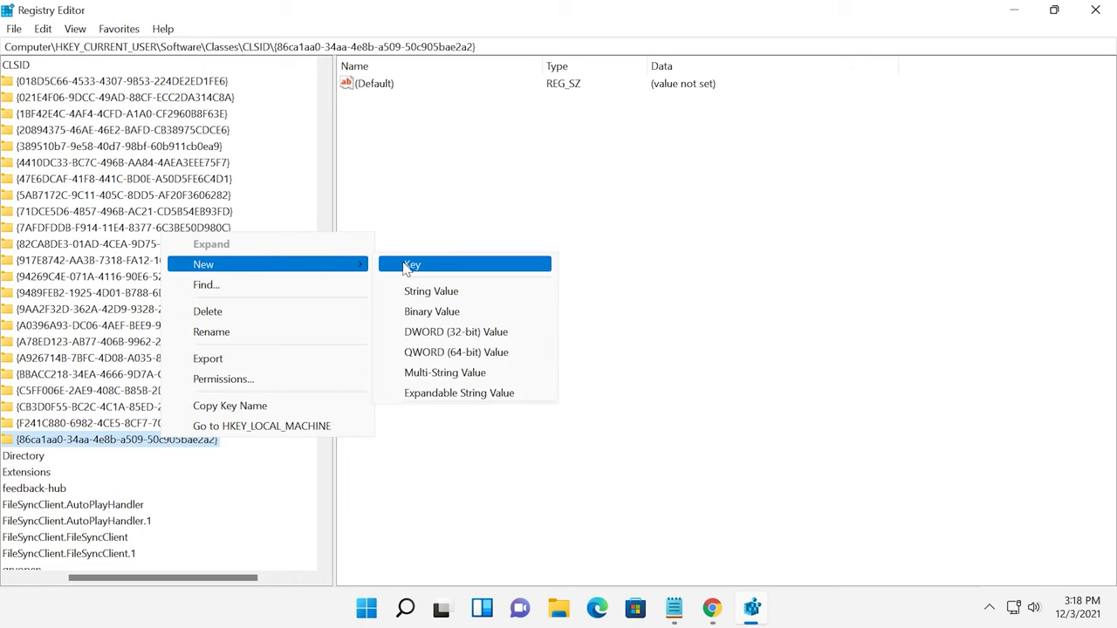
pyautogui.click(407, 266)
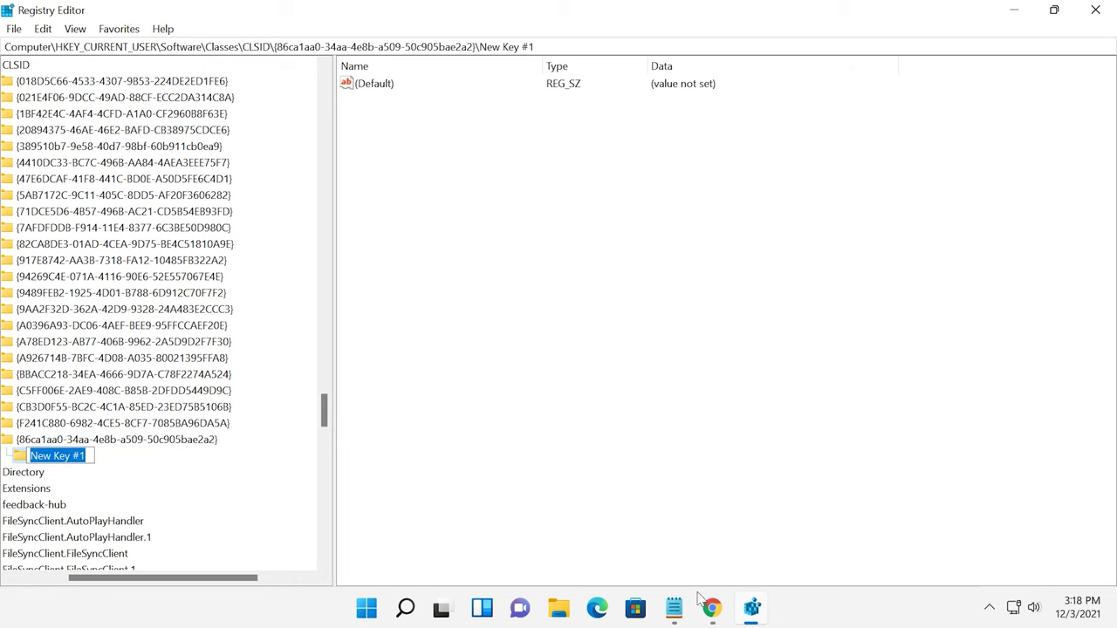
pyautogui.click(673, 611)
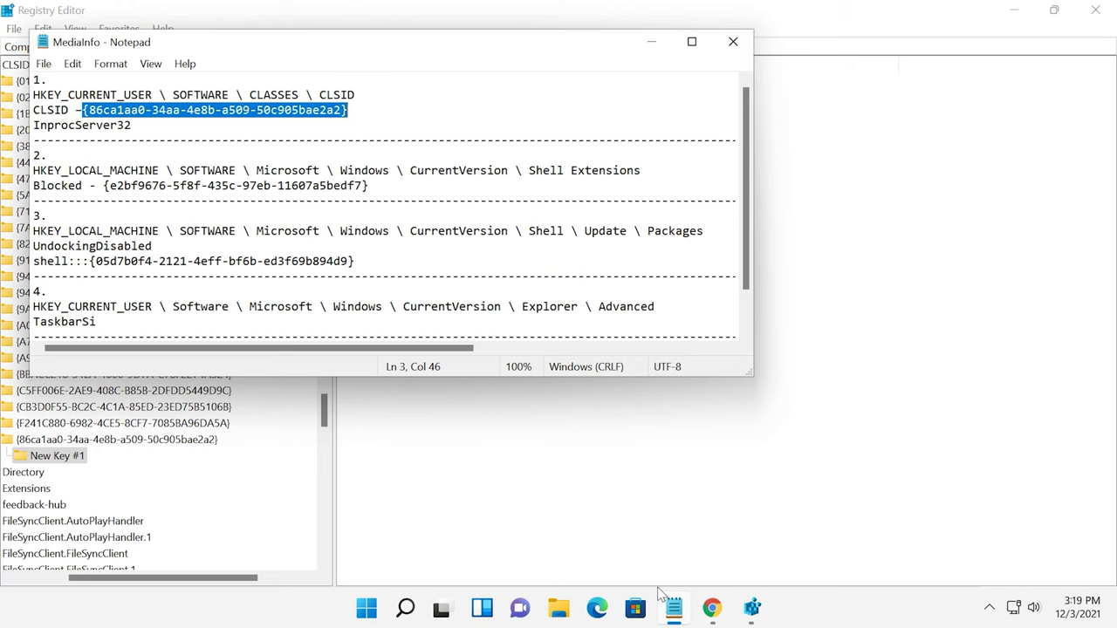
pyautogui.moveTo(131, 125); pyautogui.dragTo(35, 126)
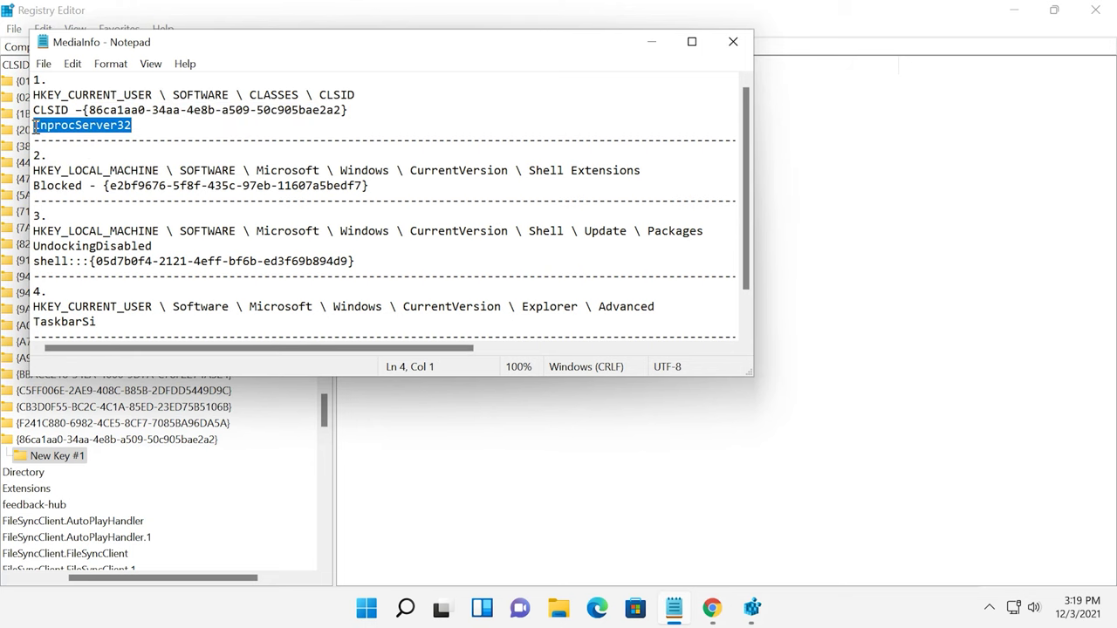
pyautogui.click(651, 42)
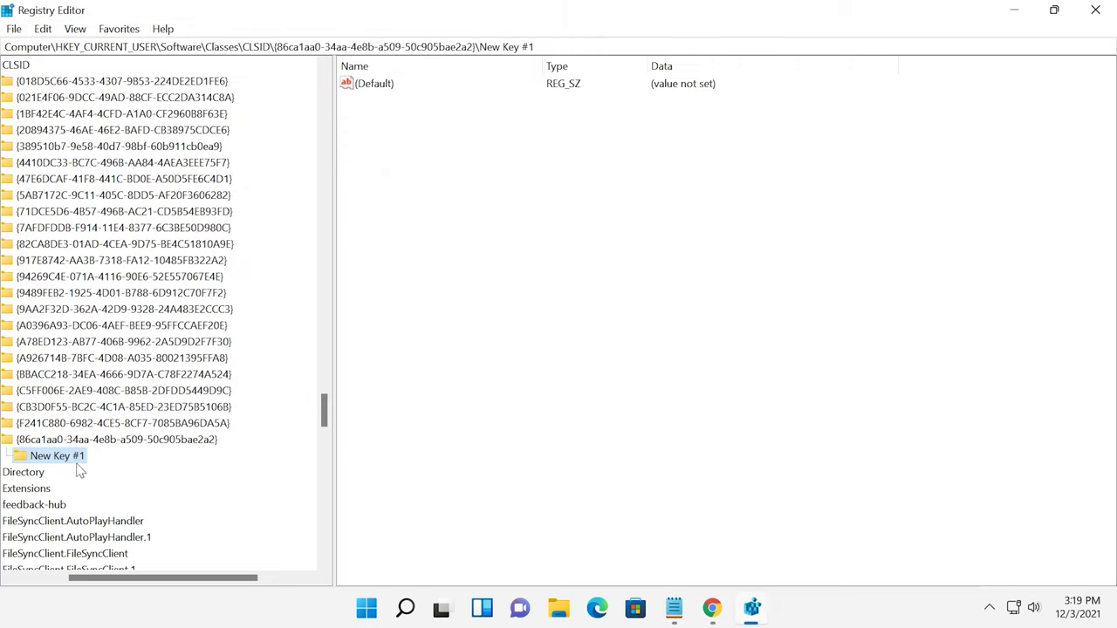
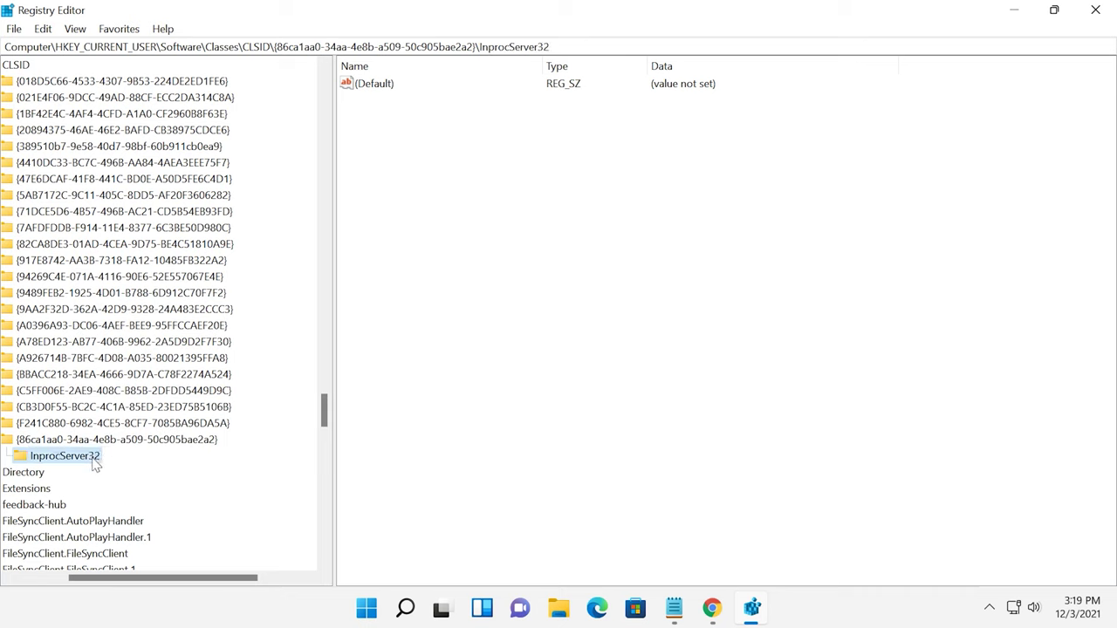
# Step: Save the (Default) value of InprocServer32 with empty value data and close Registry Editor
pyautogui.click(375, 84)
pyautogui.rightClick(375, 85)
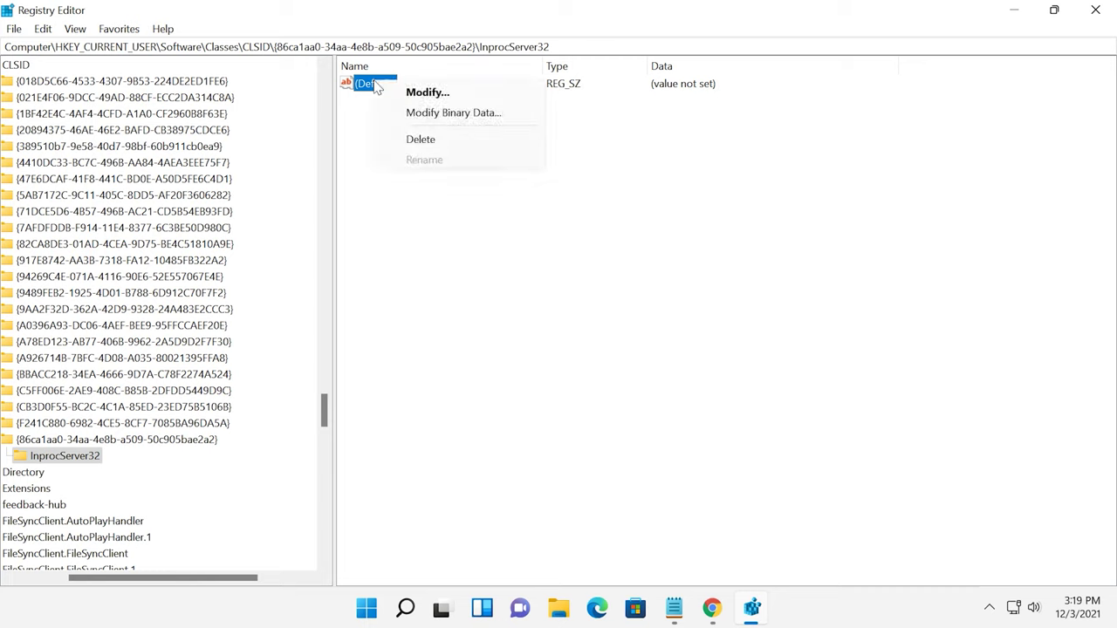
pyautogui.click(436, 93)
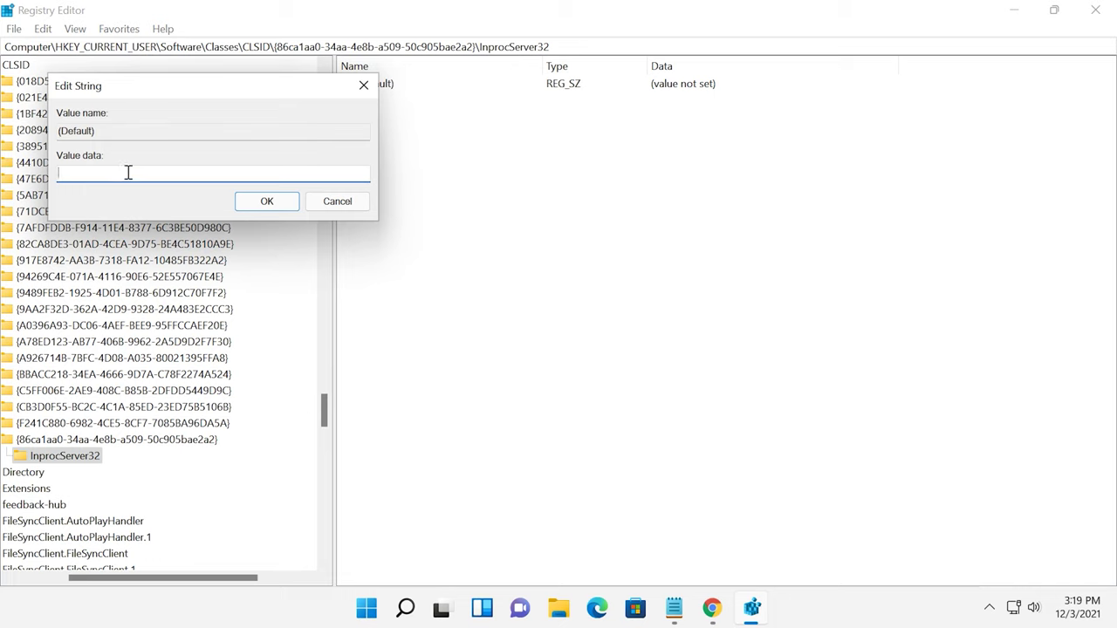
pyautogui.click(268, 202)
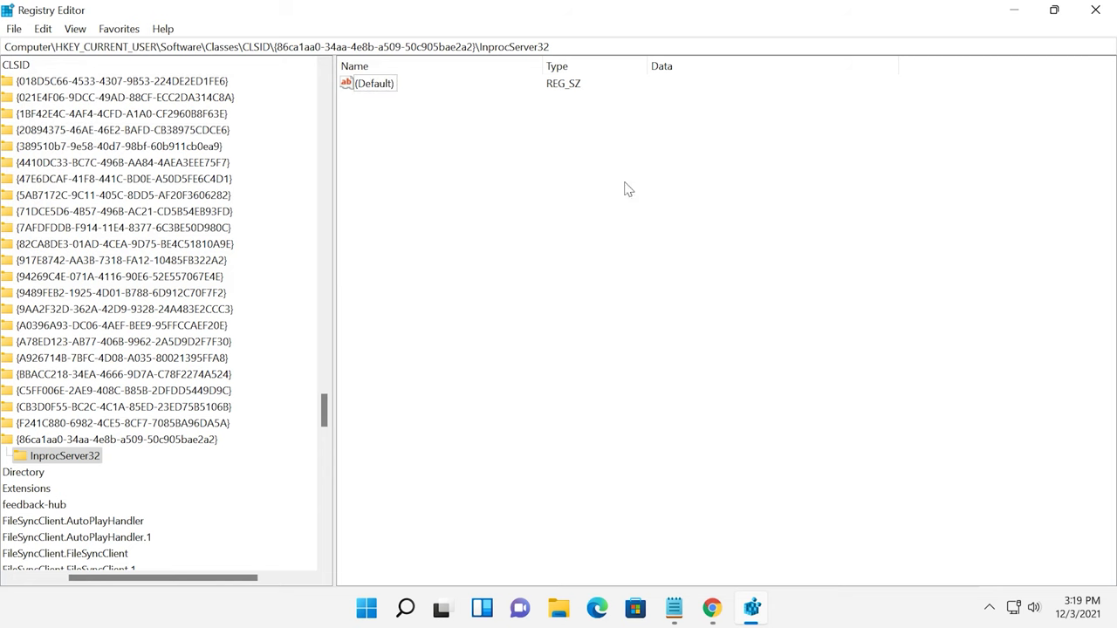
pyautogui.click(1095, 10)
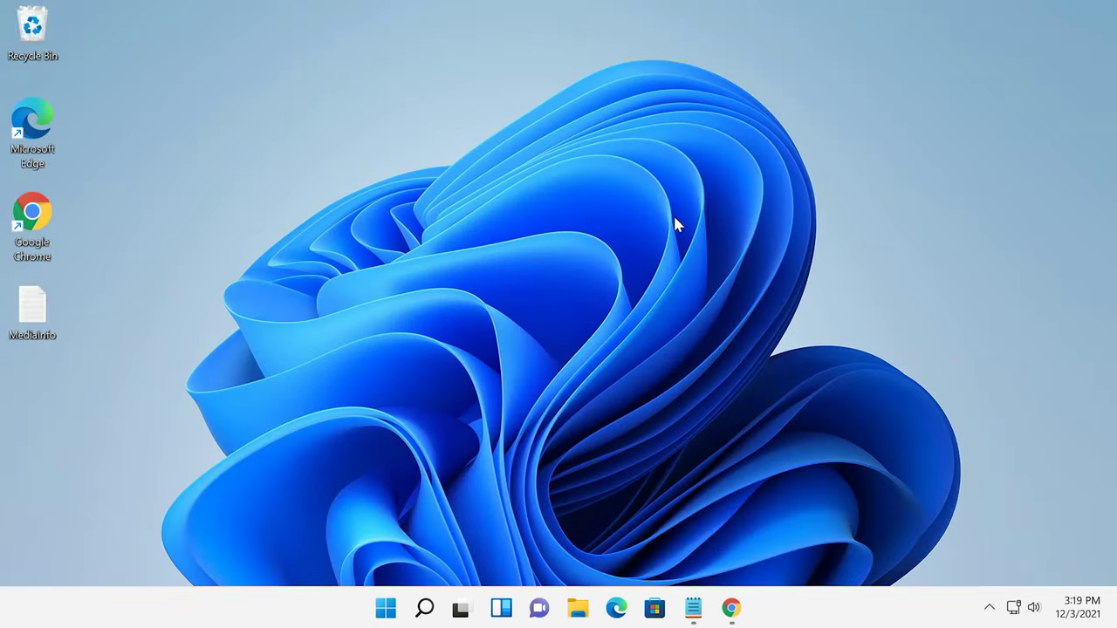
# Step: Restart the computer and check the context menu of the Google Chrome desktop shortcut
pyautogui.click(386, 616)
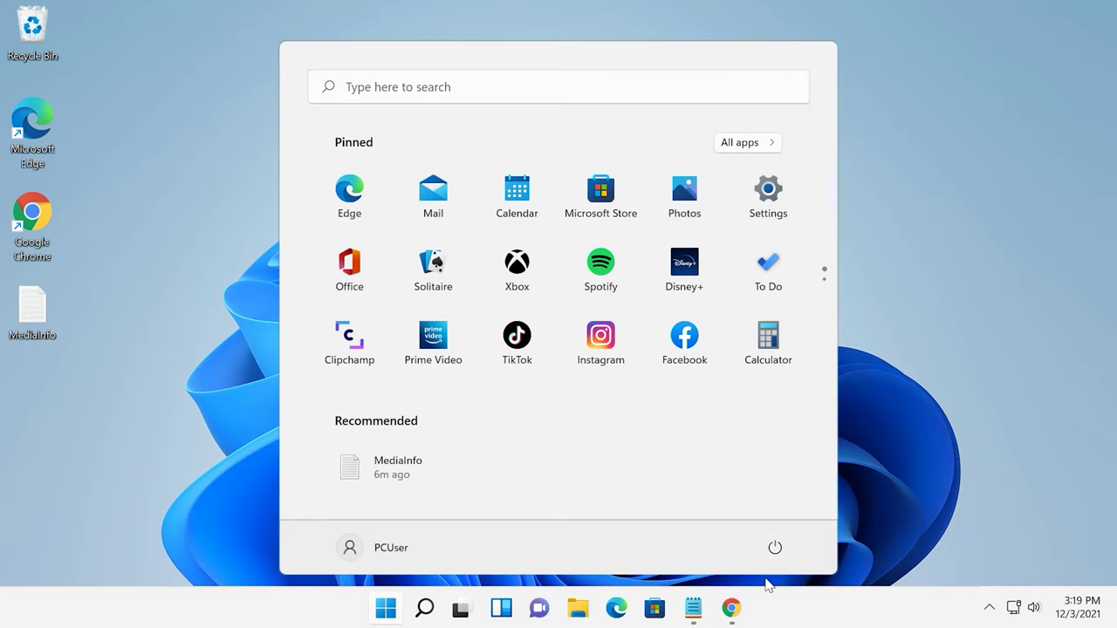
pyautogui.click(775, 548)
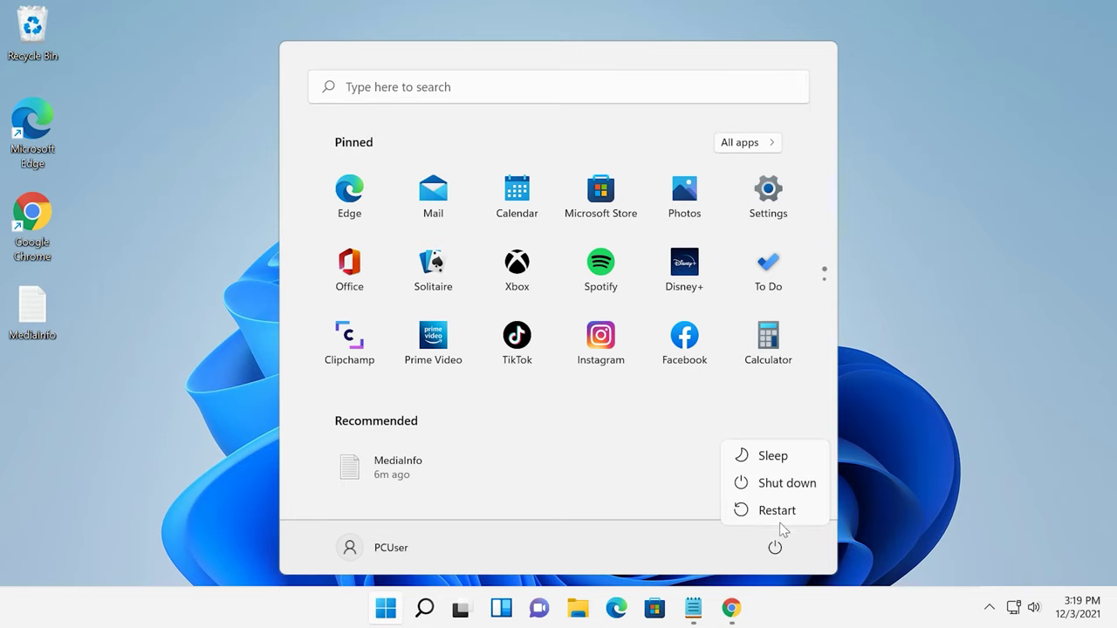
pyautogui.click(773, 511)
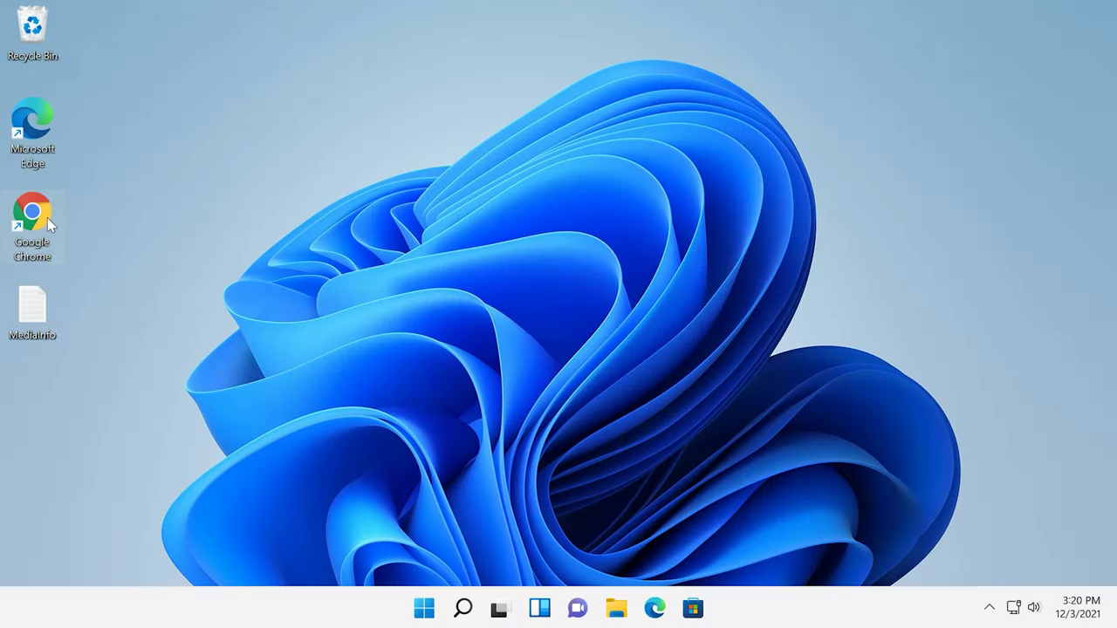
pyautogui.rightClick(47, 214)
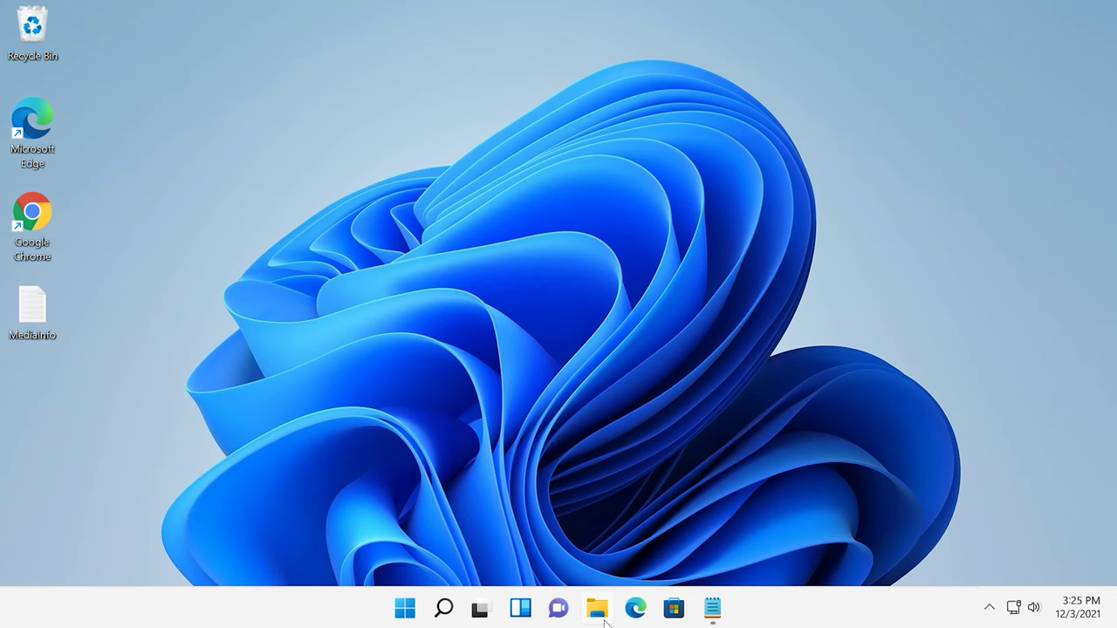
# Step: Open File Explorer in a maximized window and bring up its Folder Options
pyautogui.click(596, 608)
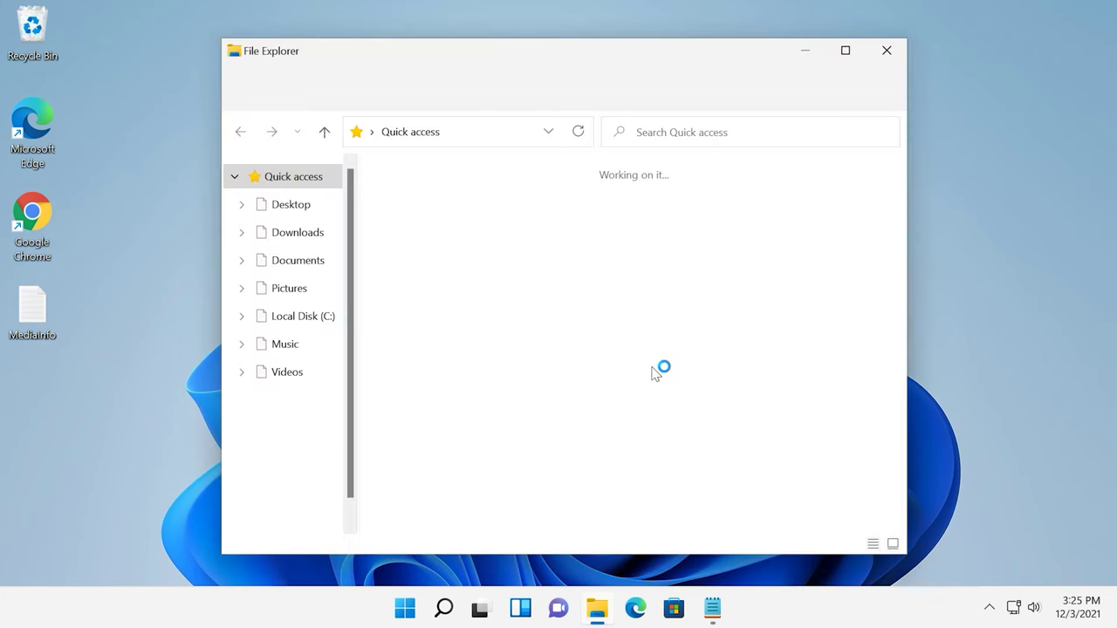
pyautogui.click(844, 50)
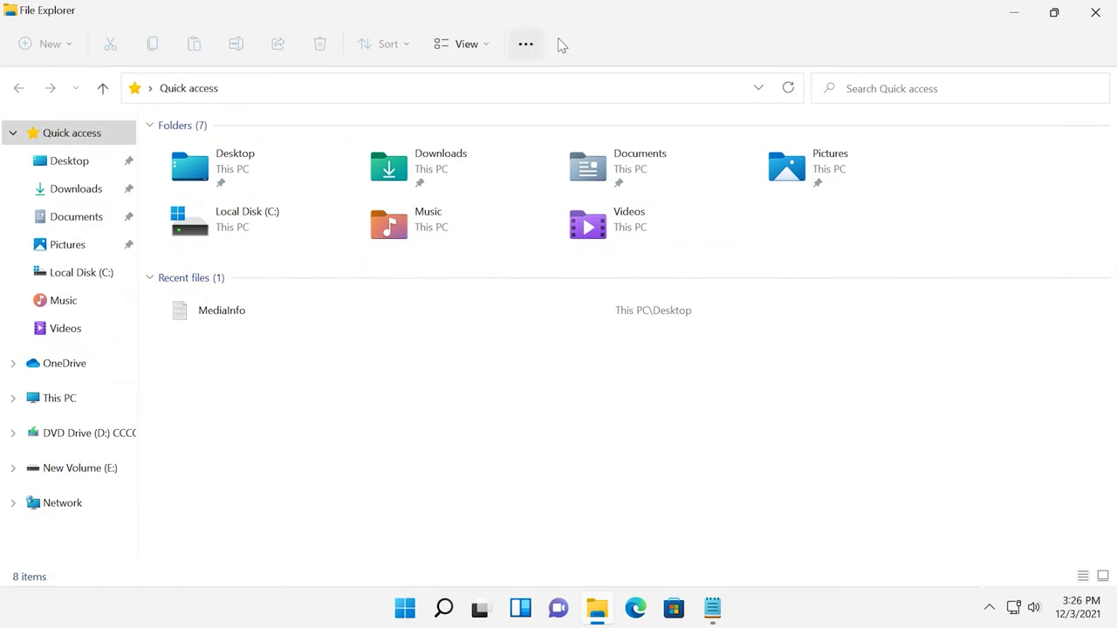
pyautogui.click(528, 43)
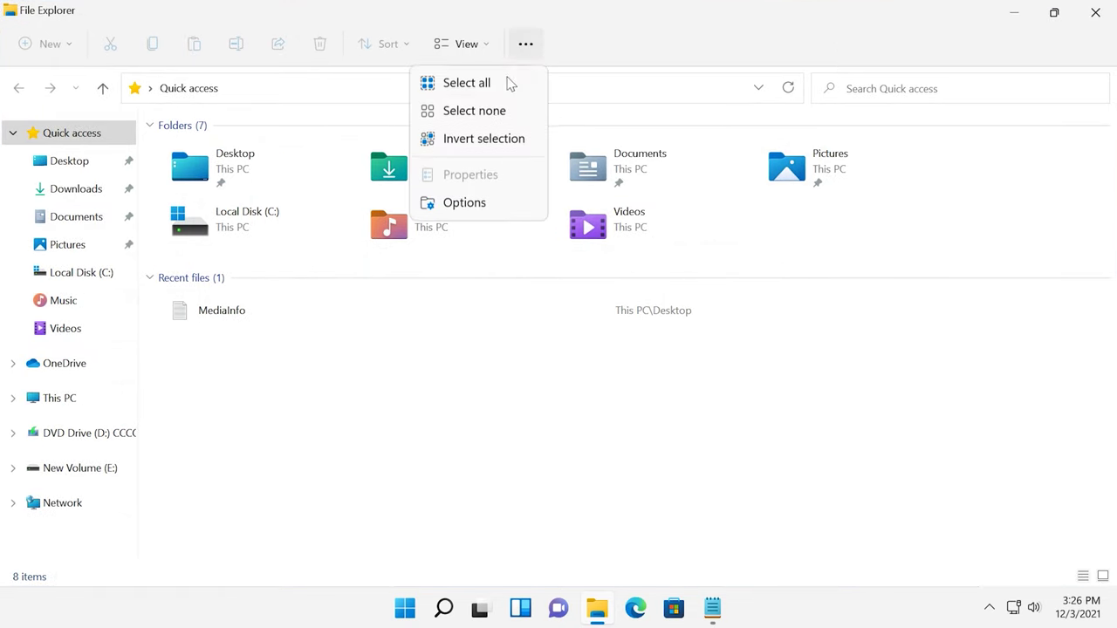
pyautogui.click(481, 206)
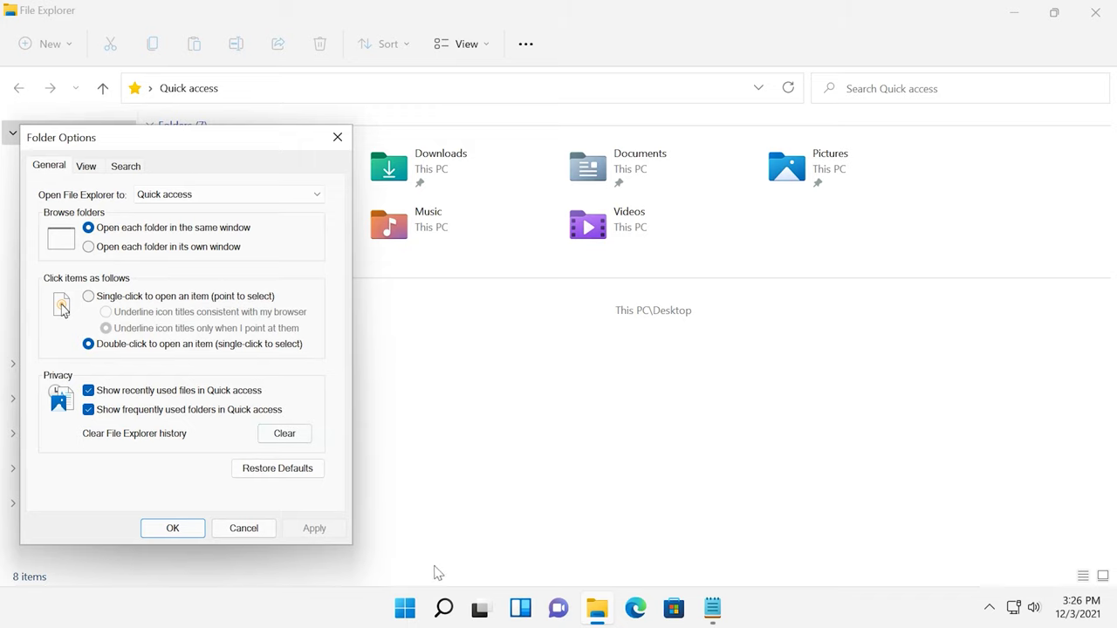
# Step: Run regedit with administrator approval and go to HKEY_LOCAL_MACHINE\SOFTWARE\Microsoft\Windows\CurrentVersion\Shell Extensions in Registry Editor
pyautogui.rightClick(405, 608)
pyautogui.click(369, 509)
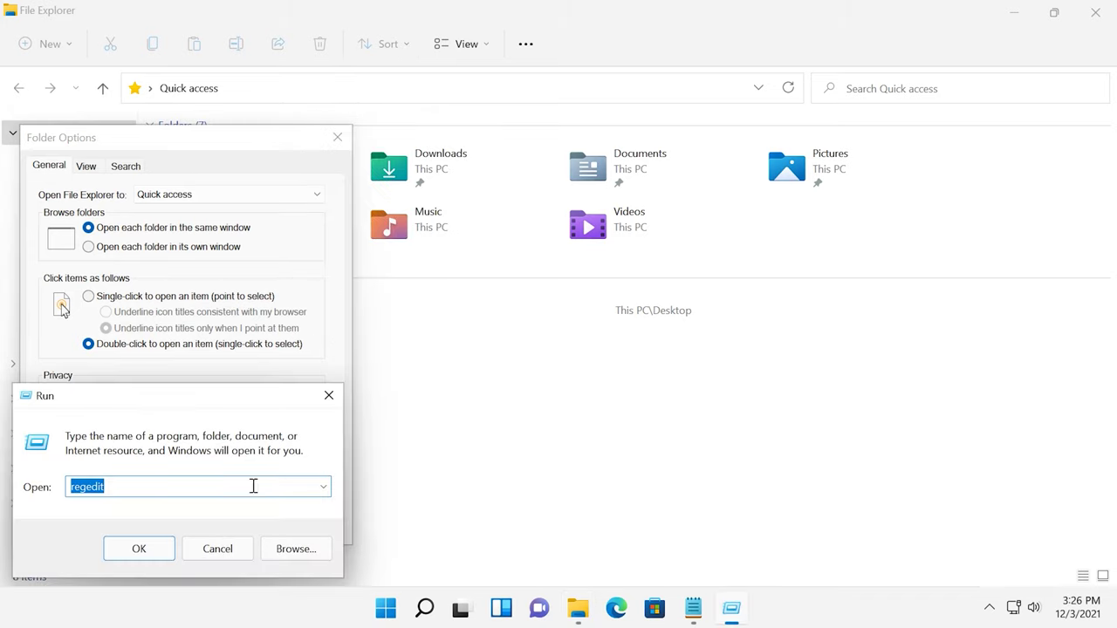
pyautogui.click(171, 535)
pyautogui.click(469, 436)
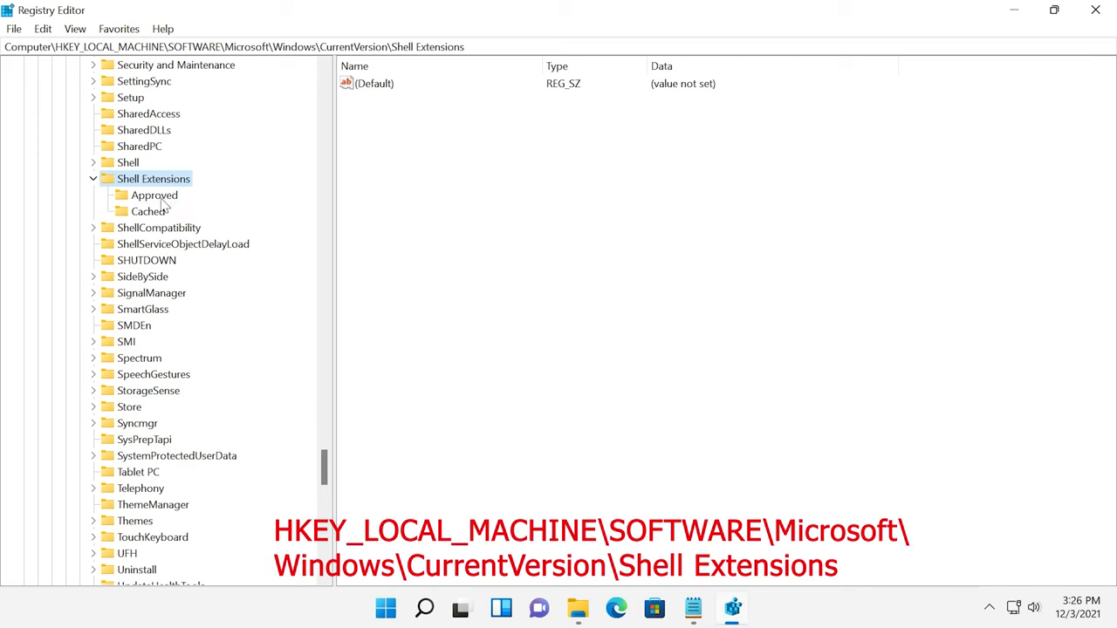
# Step: Create a new key named Blocked under the Shell Extensions key
pyautogui.rightClick(157, 185)
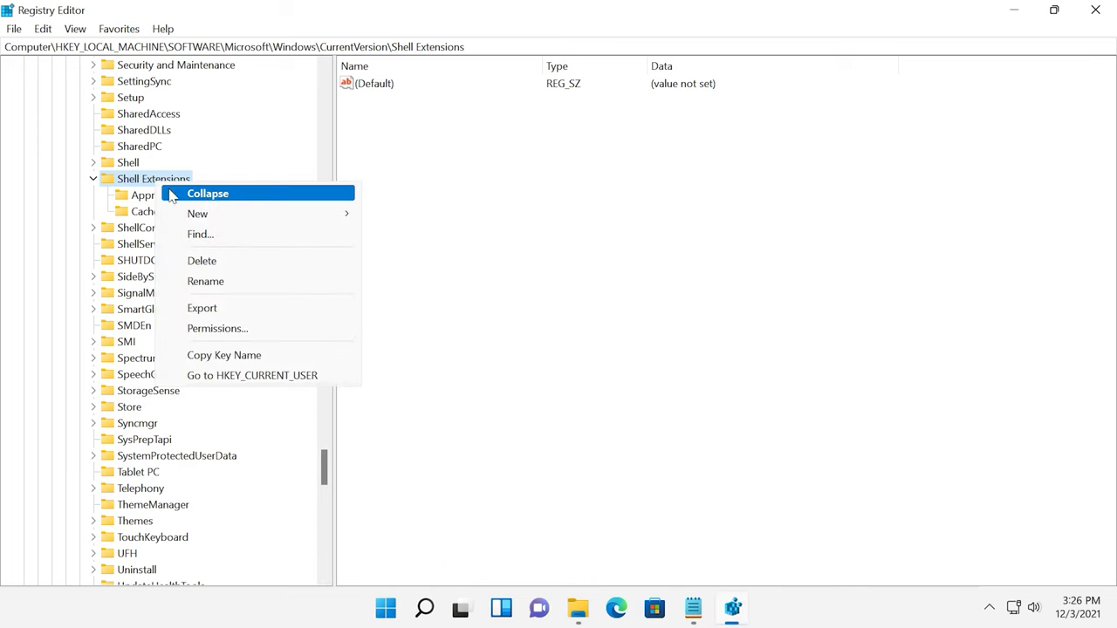
pyautogui.moveTo(287, 225)
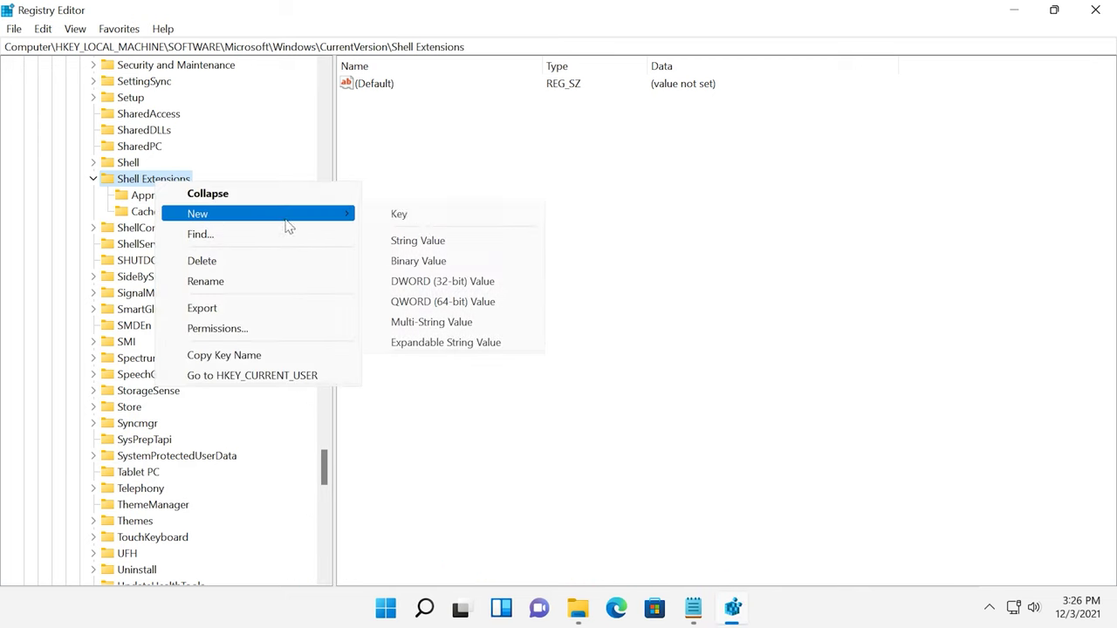
pyautogui.click(420, 224)
pyautogui.write('Blocked')
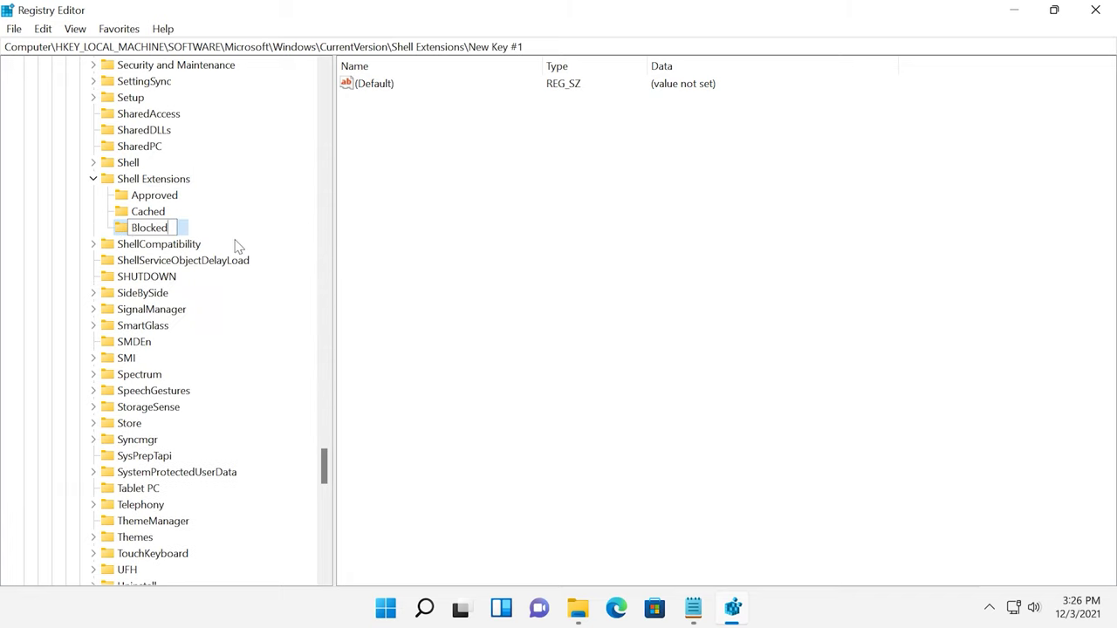
pyautogui.press('Return')
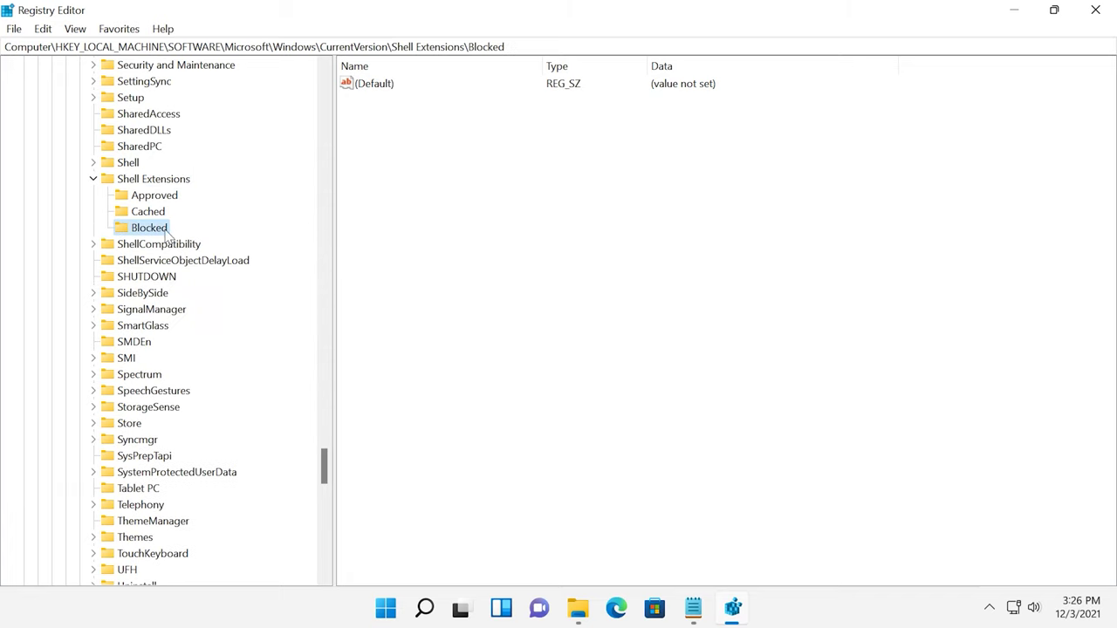
# Step: Add a string value to the Blocked key, named {e2bf9676-5f8f-435c-97eb-11607a5bedf7} as copied from the MediaInfo notes
pyautogui.rightClick(403, 160)
pyautogui.moveTo(428, 174)
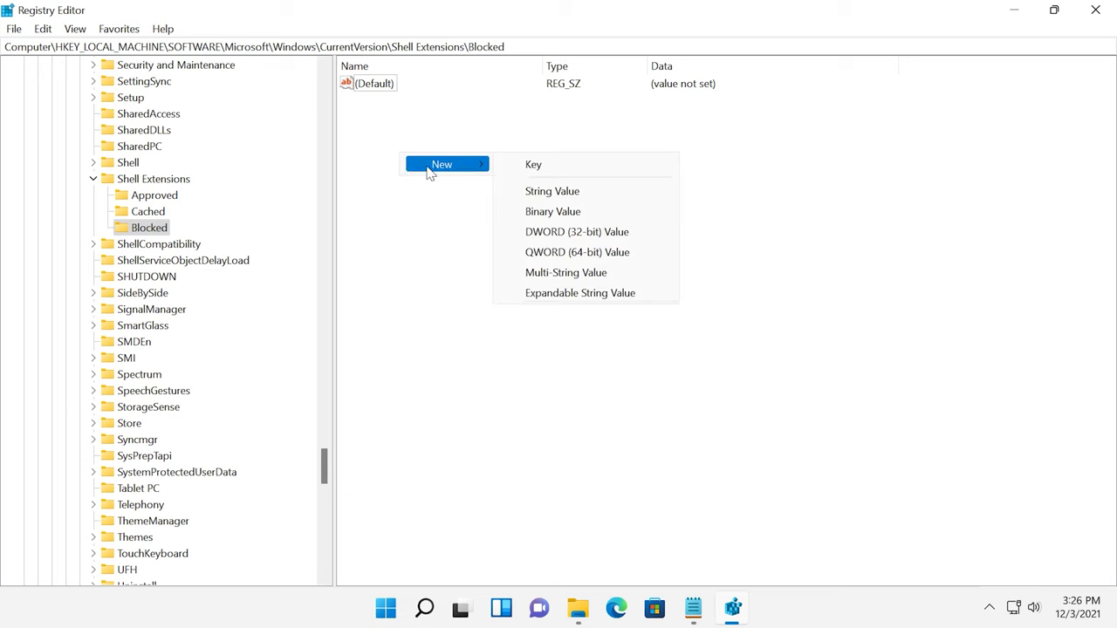
pyautogui.click(569, 200)
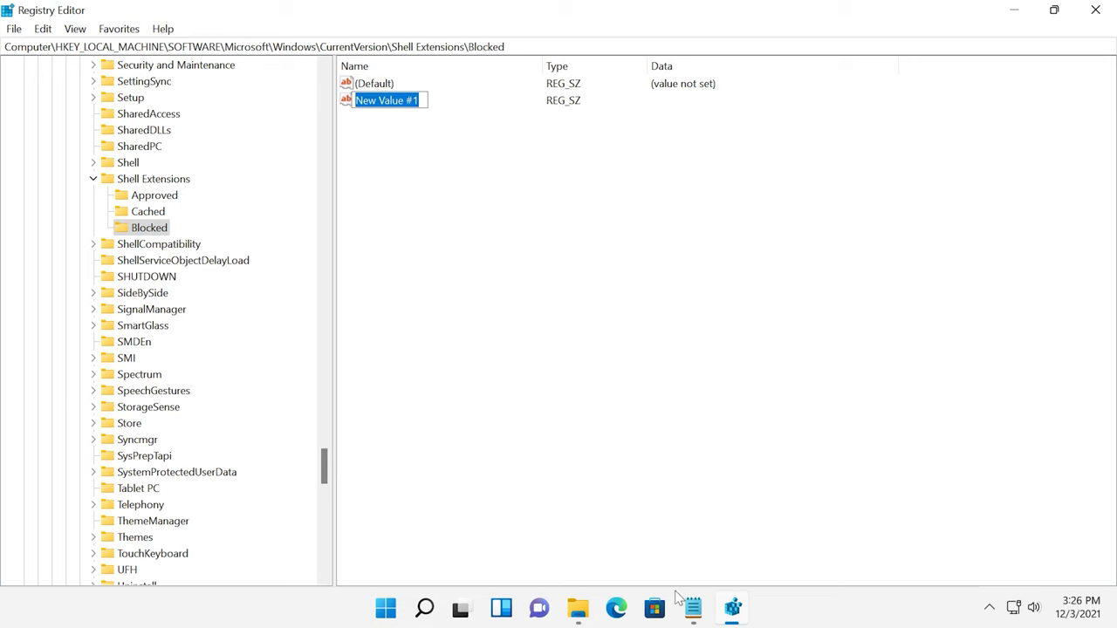
pyautogui.click(695, 610)
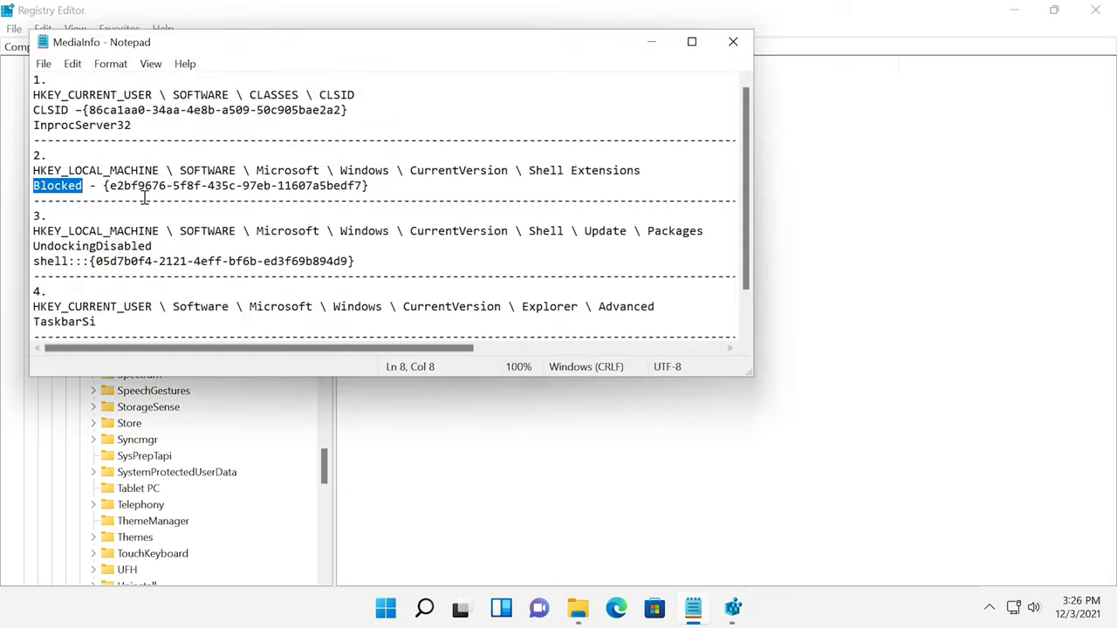
pyautogui.moveTo(103, 185); pyautogui.dragTo(370, 185)
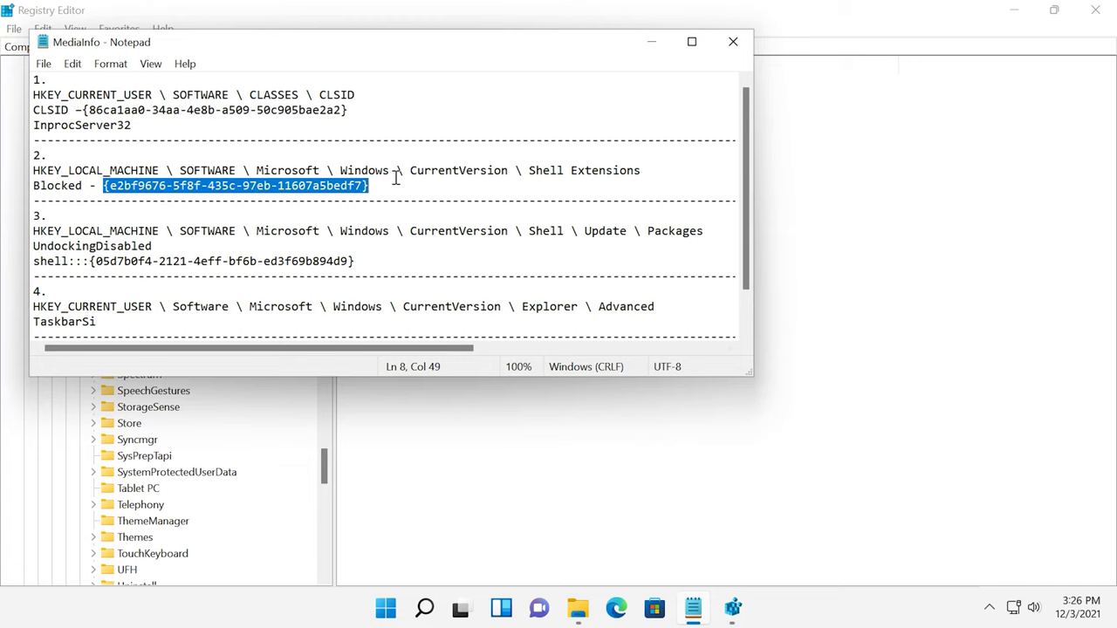
pyautogui.hotkey('alt', 'Tab')
pyautogui.rightClick(384, 103)
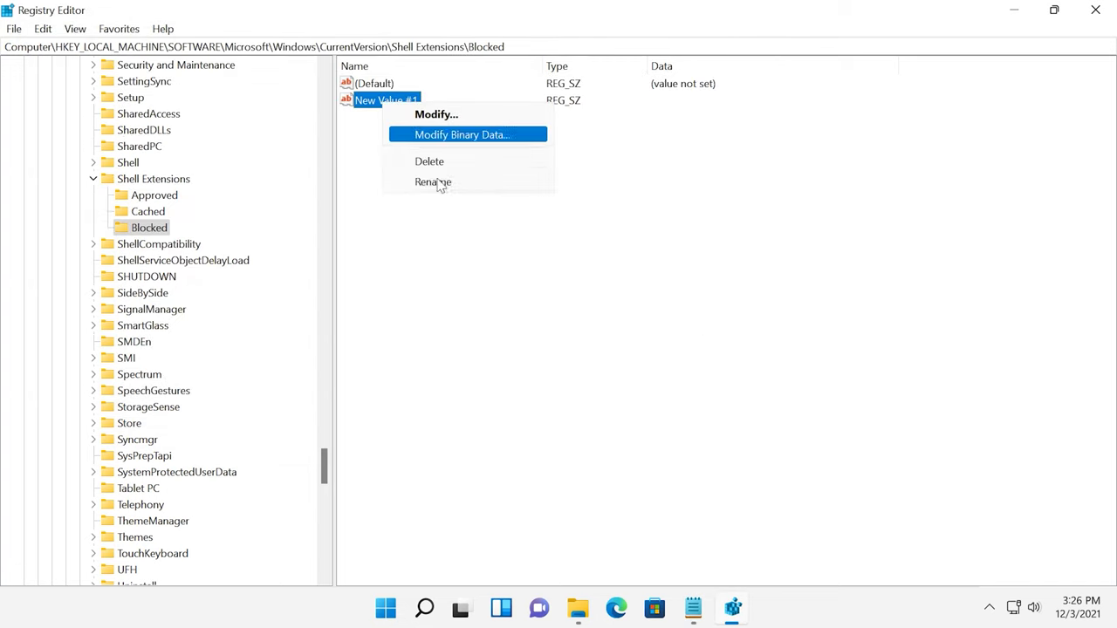
pyautogui.click(436, 184)
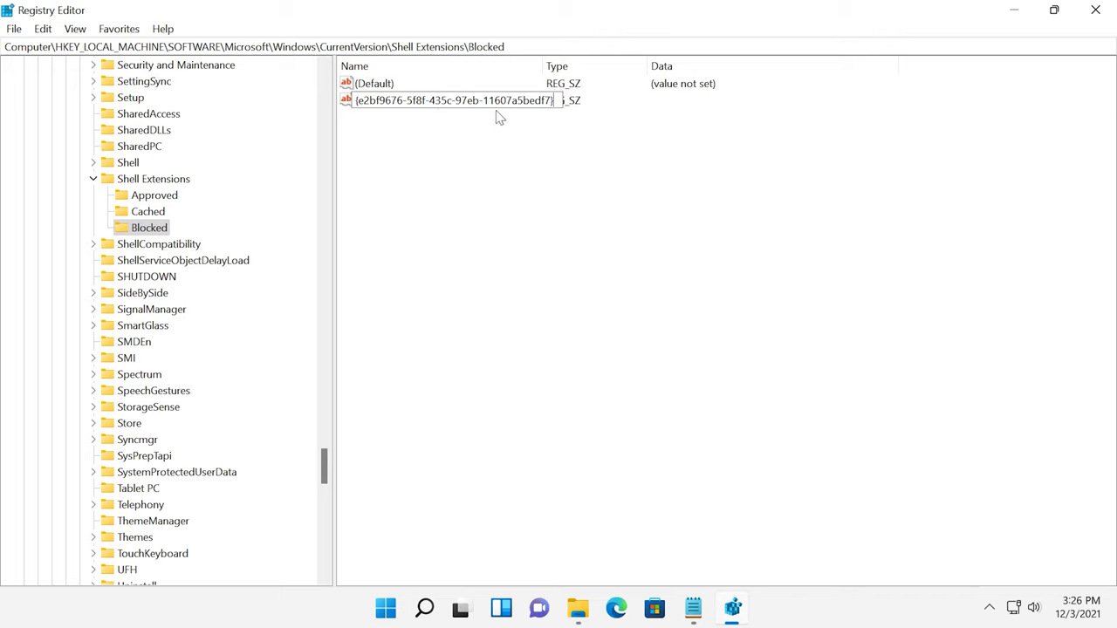
pyautogui.press('Return')
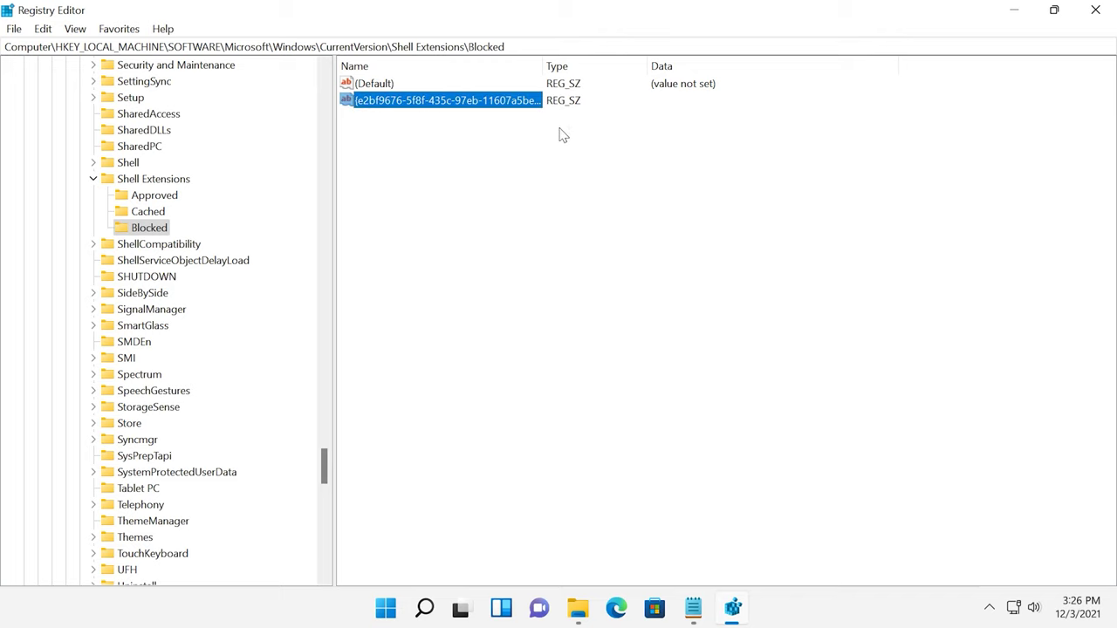
# Step: Close Registry Editor and restart the computer
pyautogui.click(1101, 12)
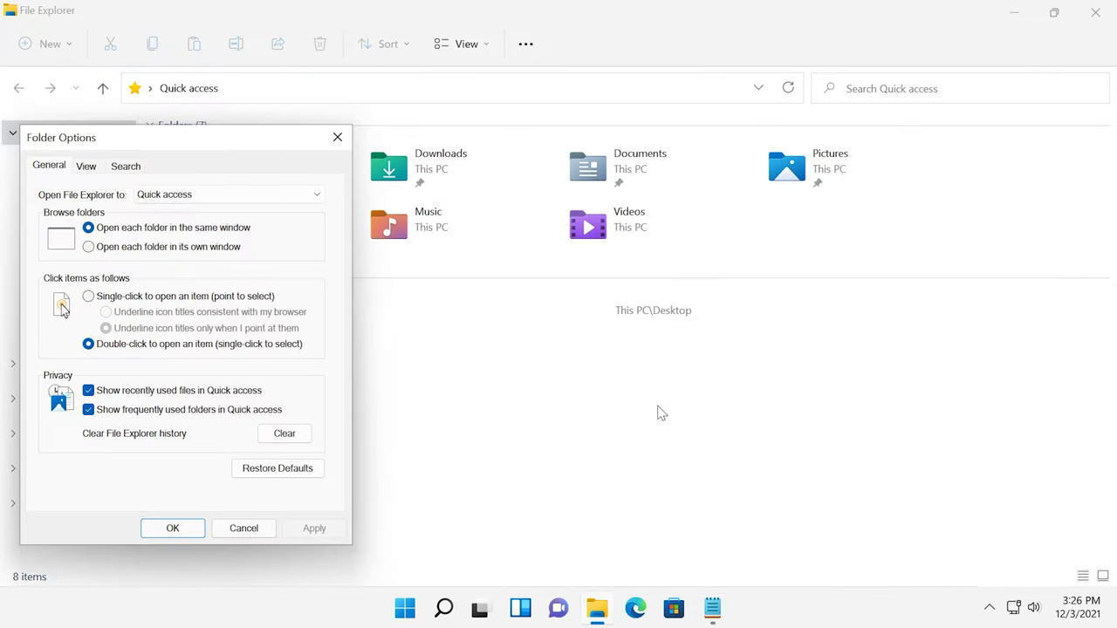
pyautogui.click(412, 614)
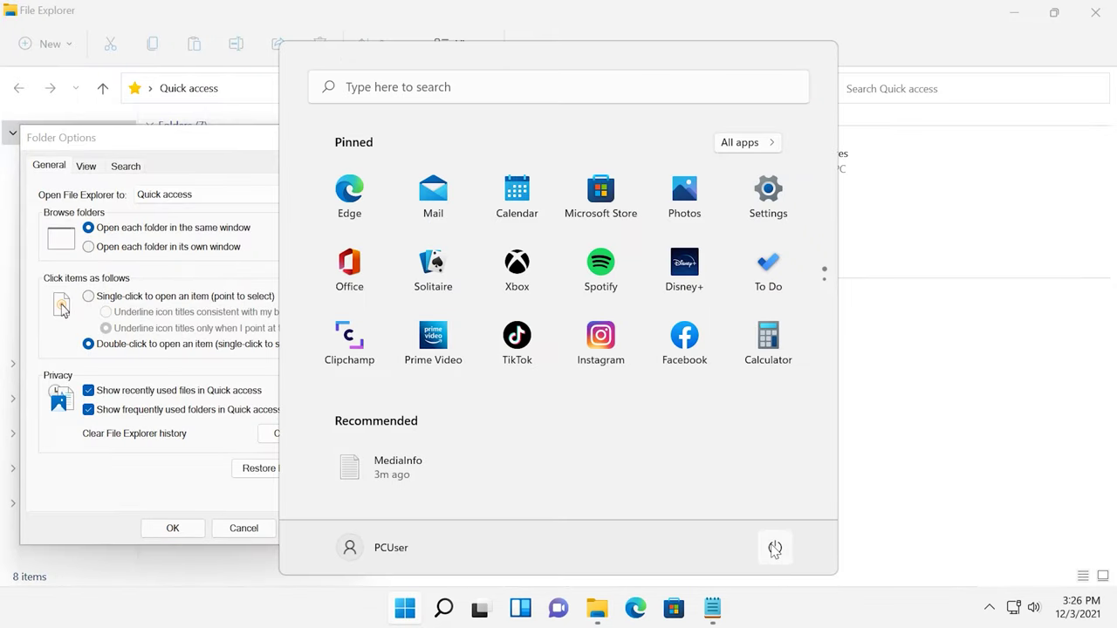
pyautogui.click(774, 550)
pyautogui.click(778, 511)
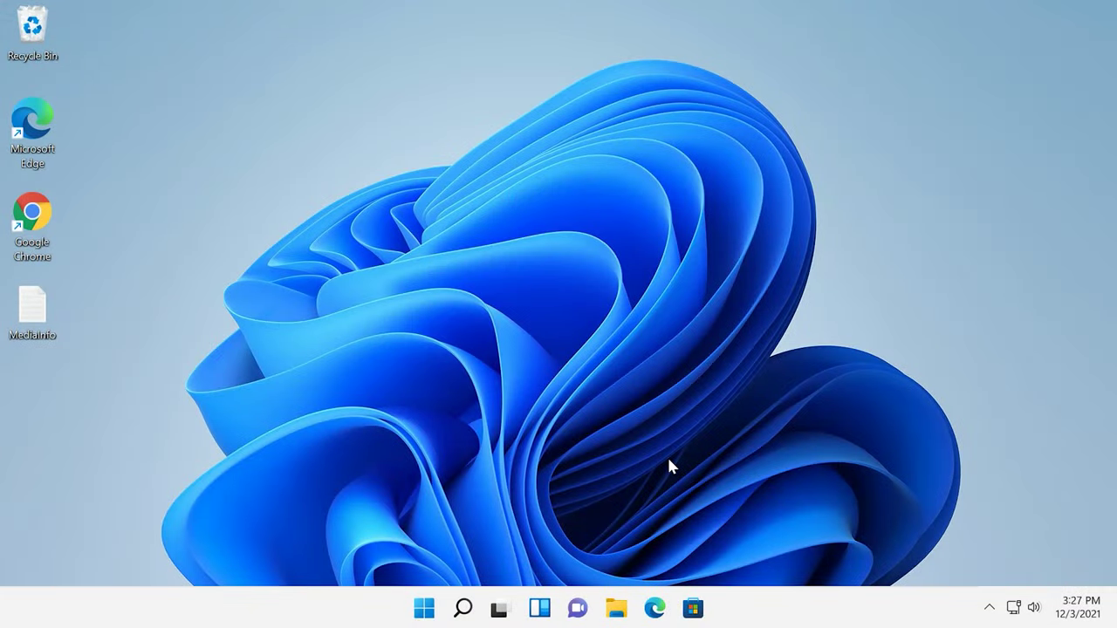
# Step: Open File Explorer and examine the ribbon's Share and View commands, including the Details and Medium icons layouts
pyautogui.click(634, 588)
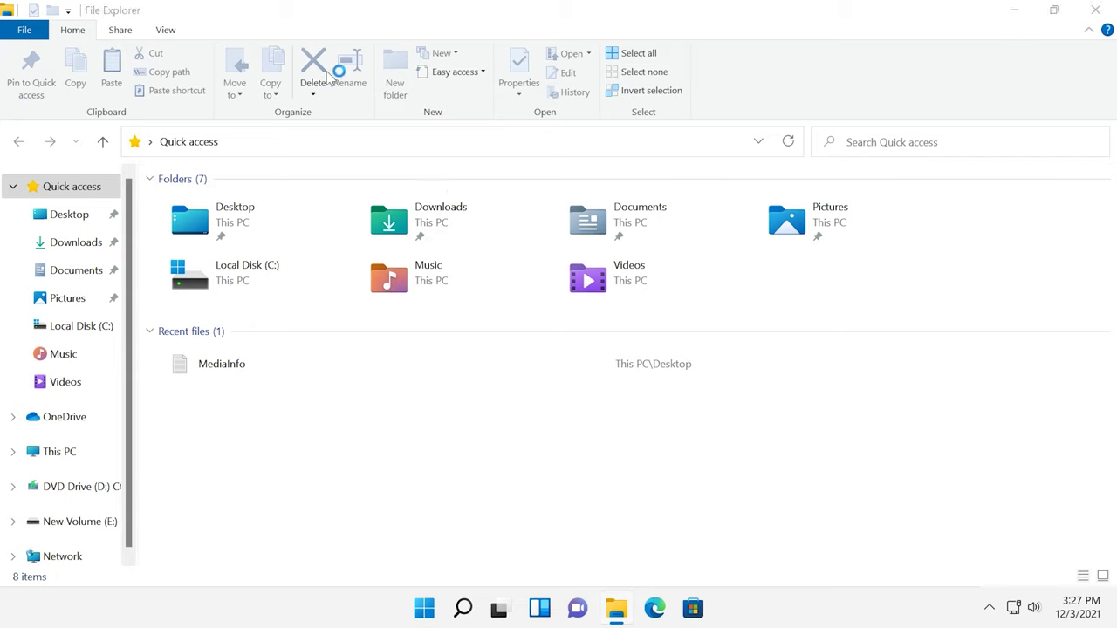
pyautogui.click(120, 30)
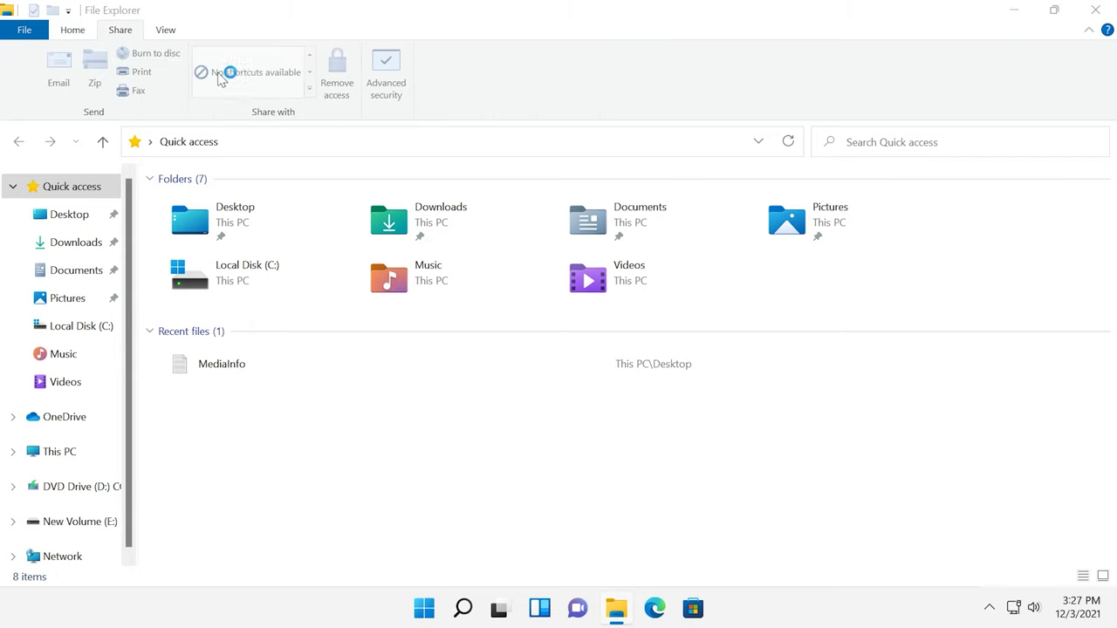
pyautogui.click(166, 32)
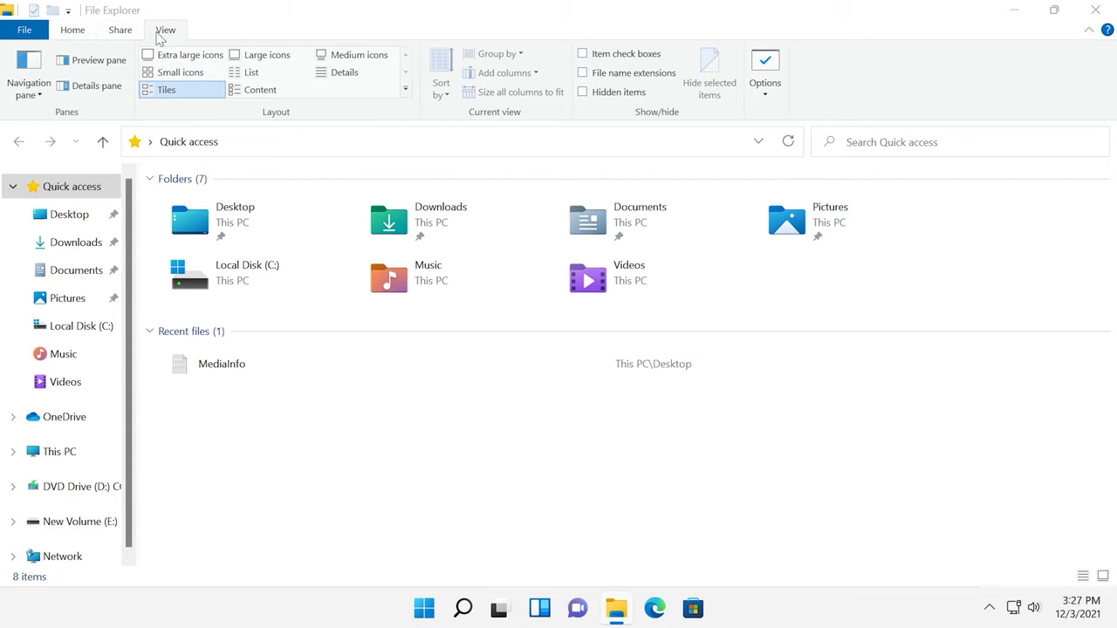
pyautogui.click(349, 77)
pyautogui.click(347, 59)
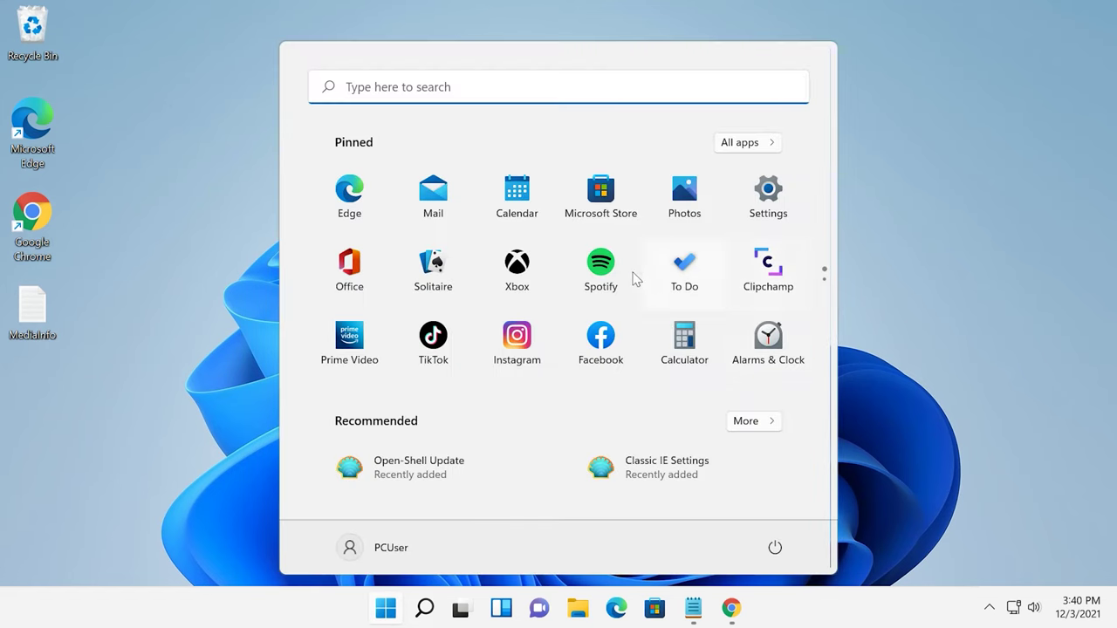
# Step: Look through the Start menu's pinned apps and full app list, and open Open-Shell Menu Settings
pyautogui.click(824, 295)
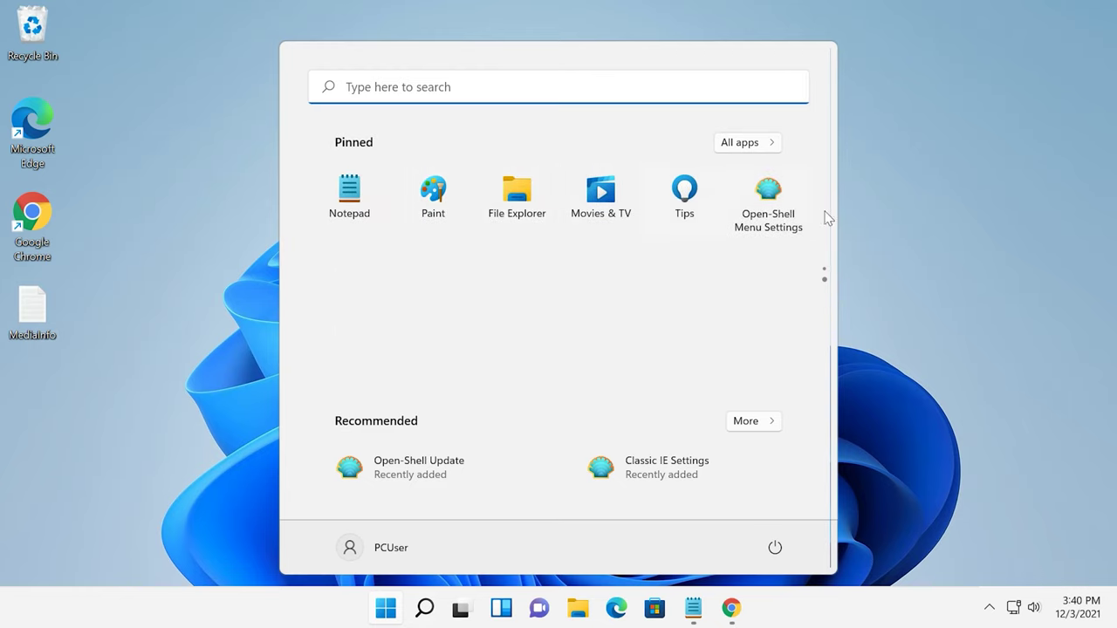
pyautogui.click(752, 145)
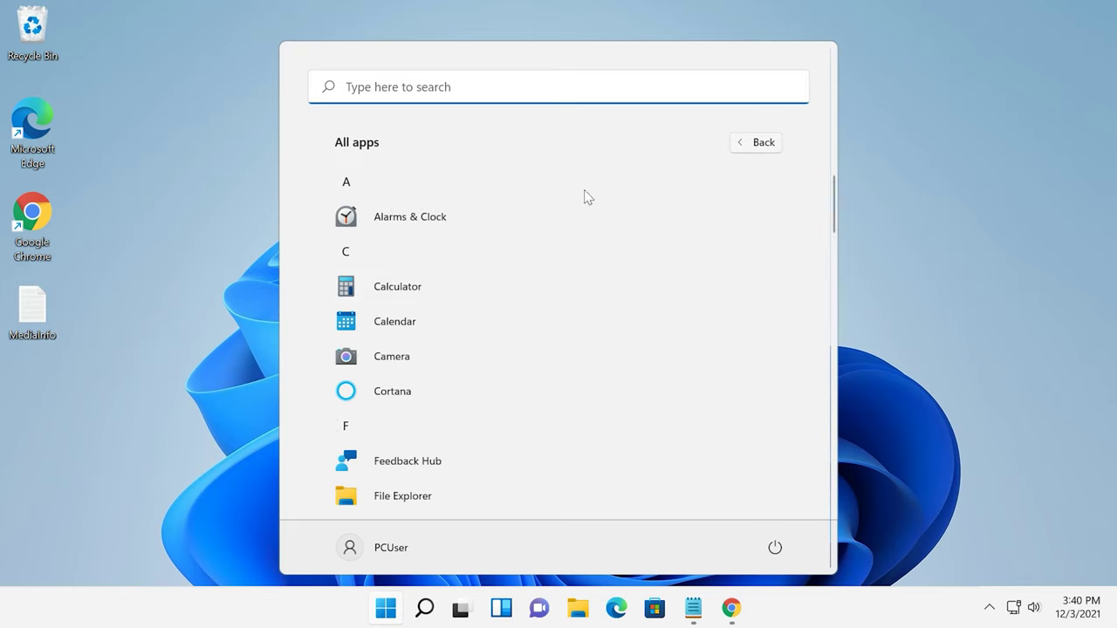
pyautogui.scroll(-5, 430, 367)
pyautogui.scroll(4, 436, 372)
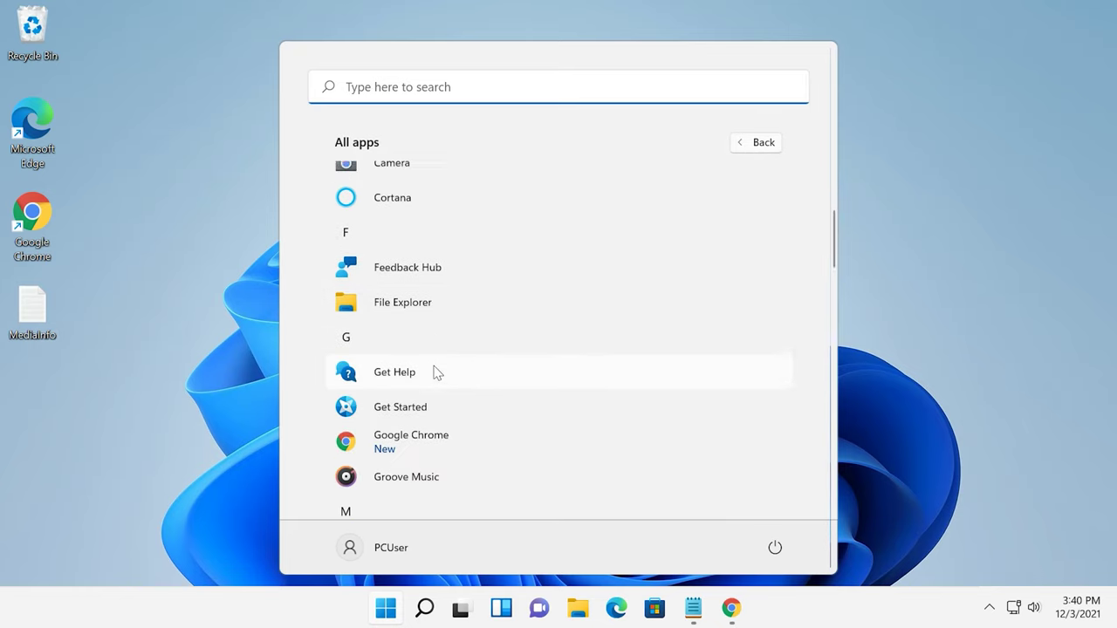
pyautogui.scroll(1, 441, 370)
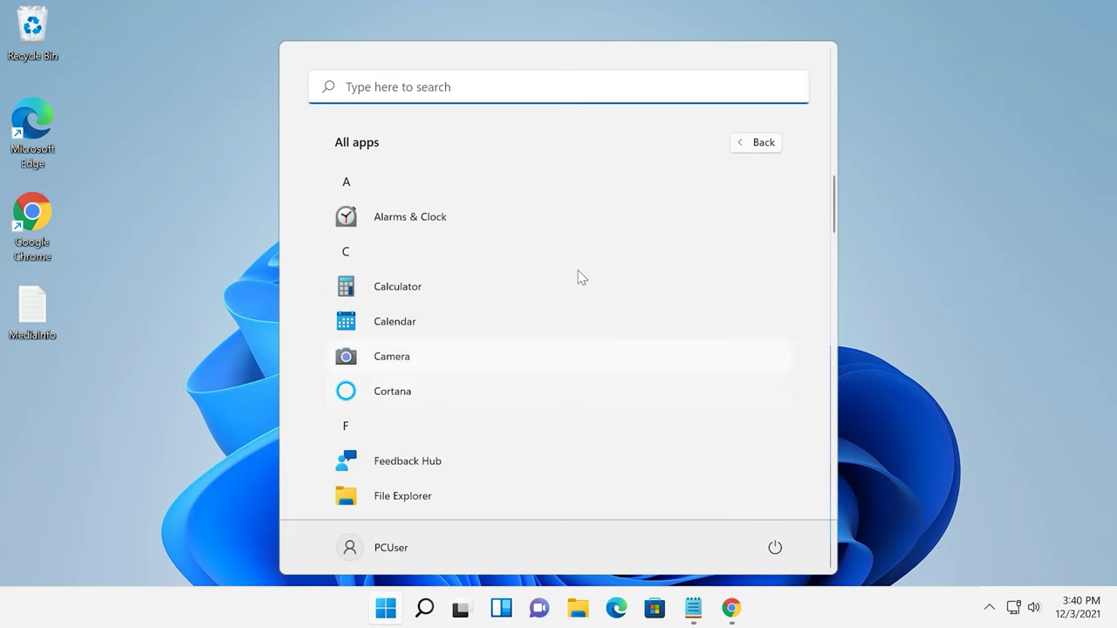
pyautogui.click(753, 147)
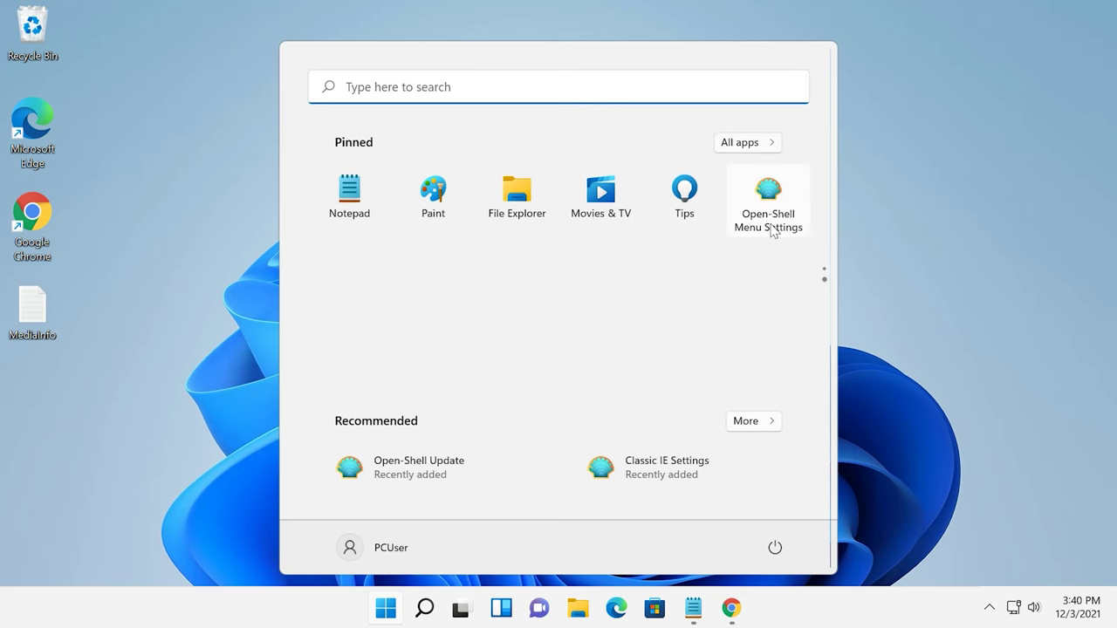
pyautogui.click(755, 227)
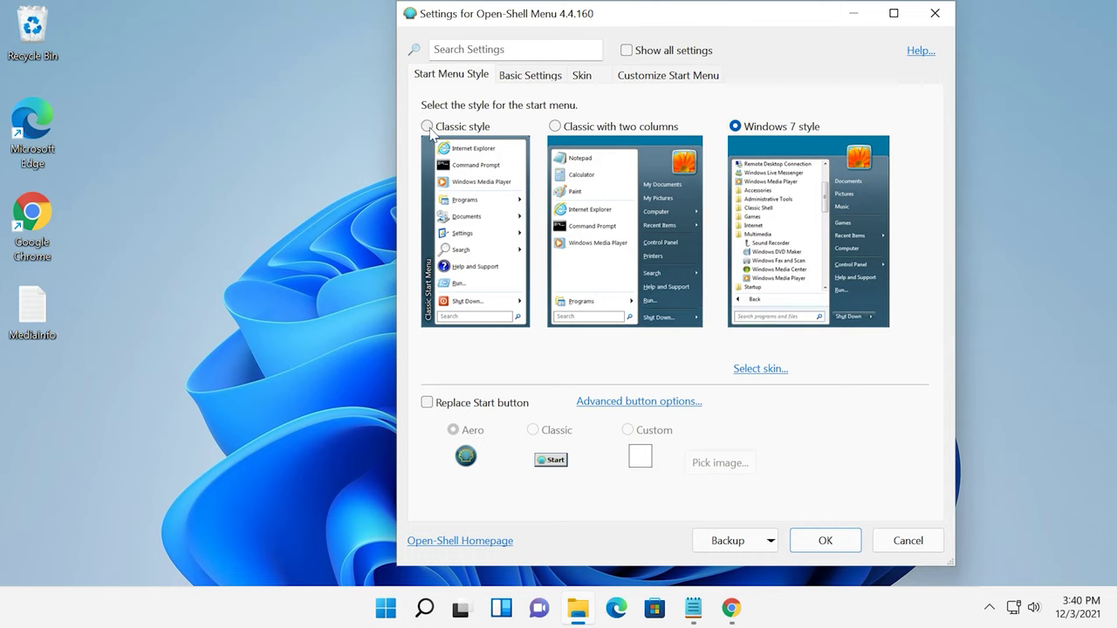
# Step: Apply the Classic with two columns style with the Aero Start button replacement, and open the Open-Shell start menu
pyautogui.click(427, 126)
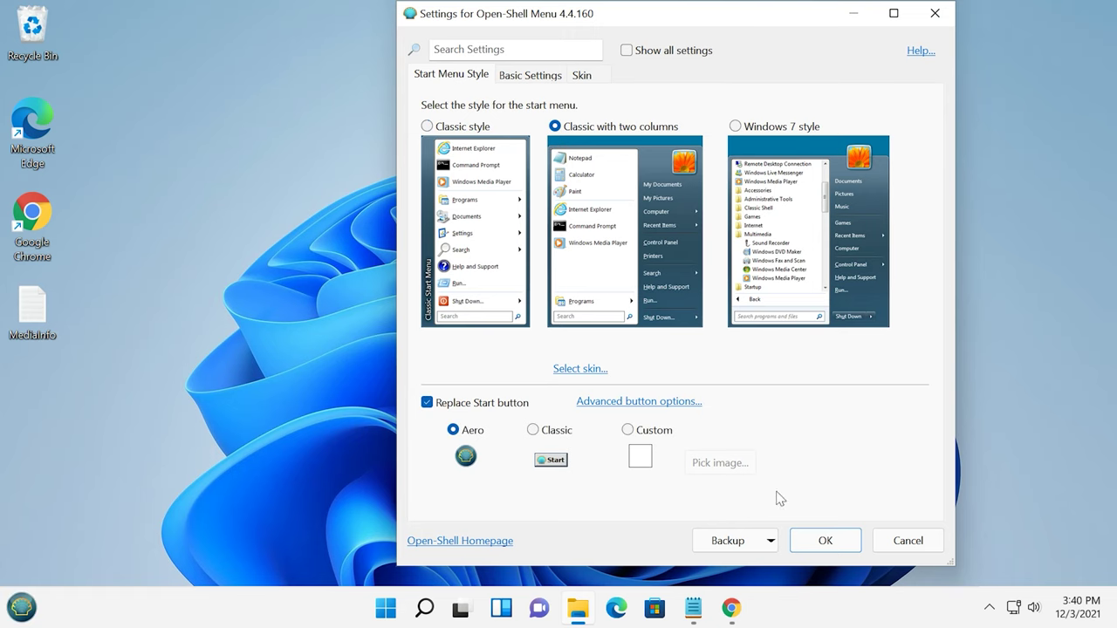
pyautogui.click(819, 541)
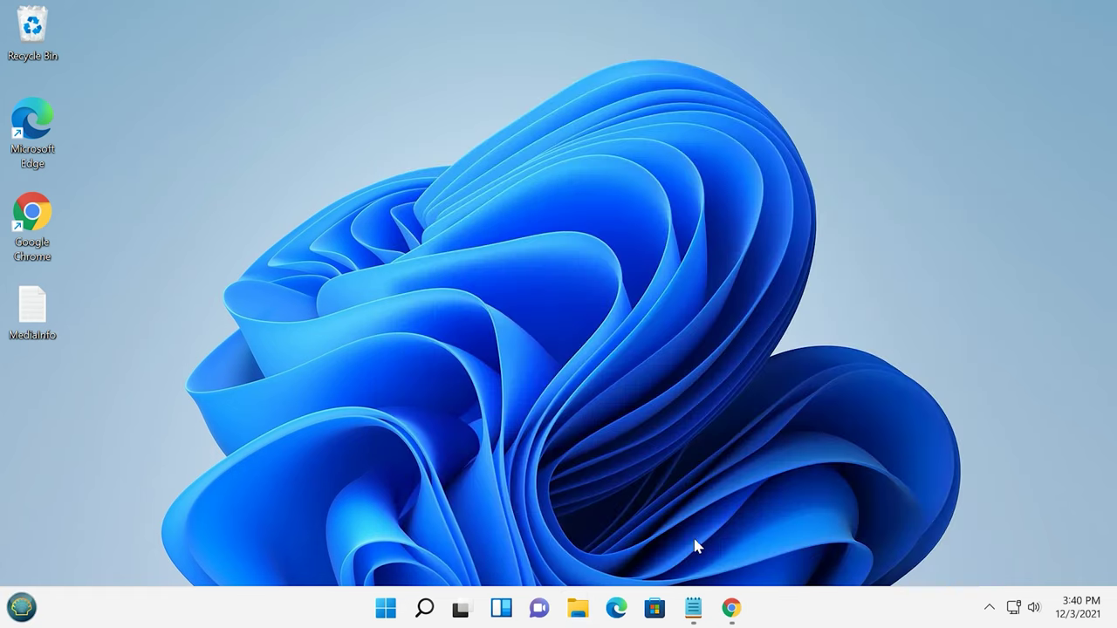
pyautogui.click(22, 608)
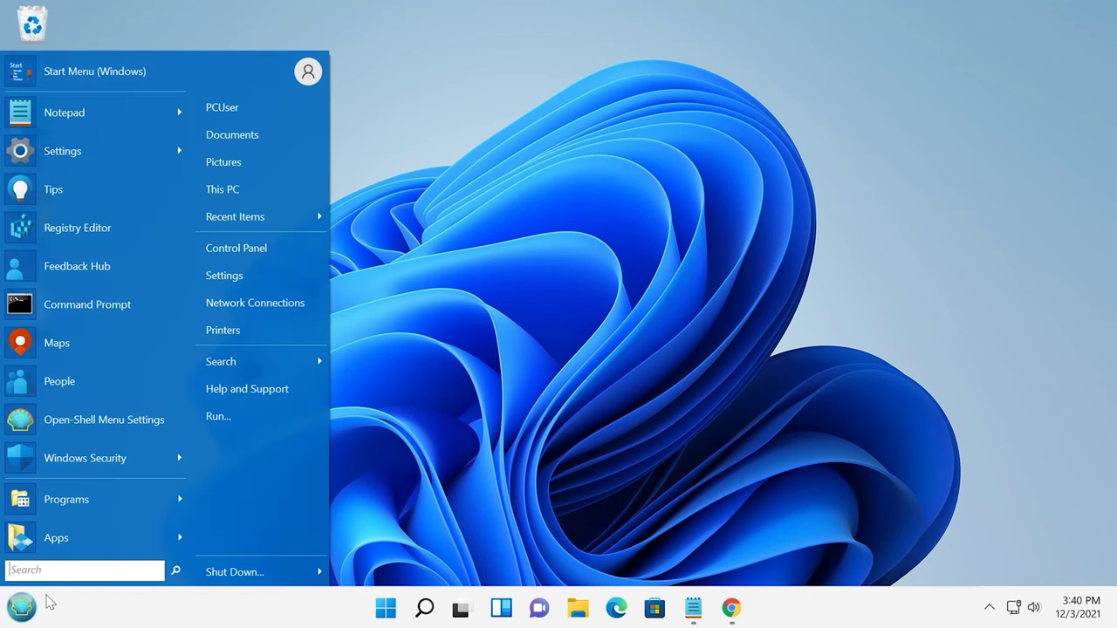
pyautogui.moveTo(69, 546)
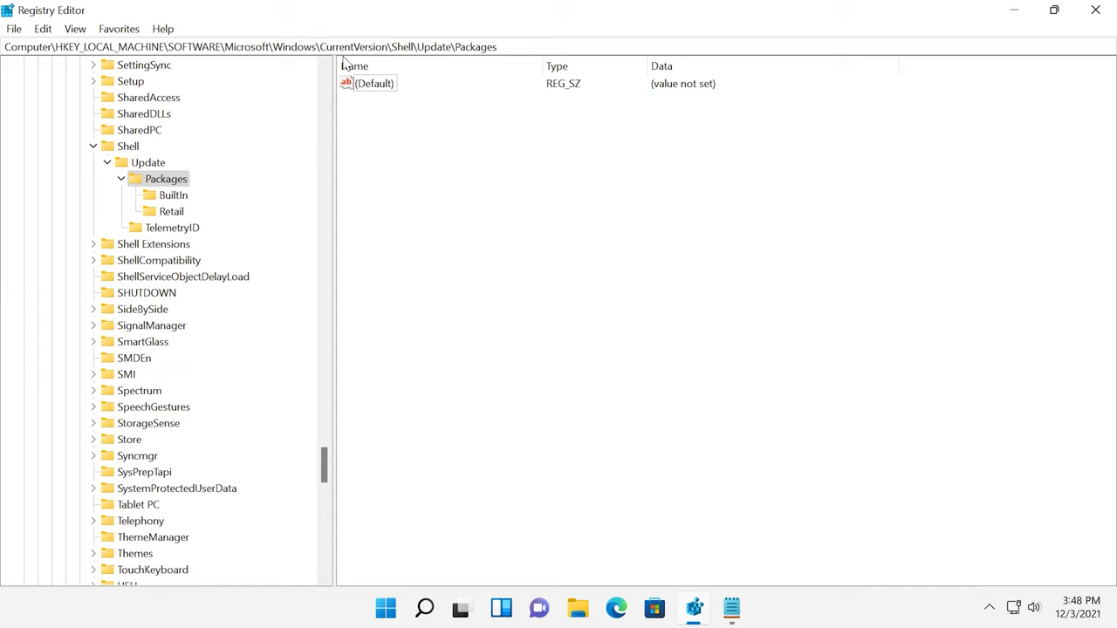
# Step: Create a DWORD (32-bit) value named UndockingDisabled in the Shell\Update\Packages key
pyautogui.moveTo(421, 140)
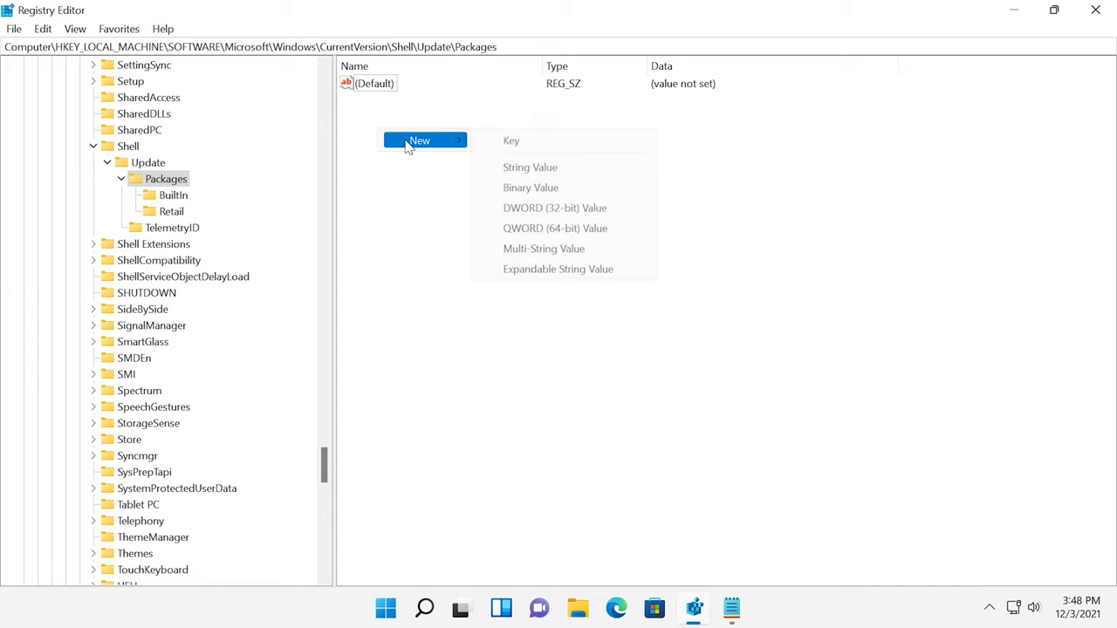
pyautogui.click(566, 211)
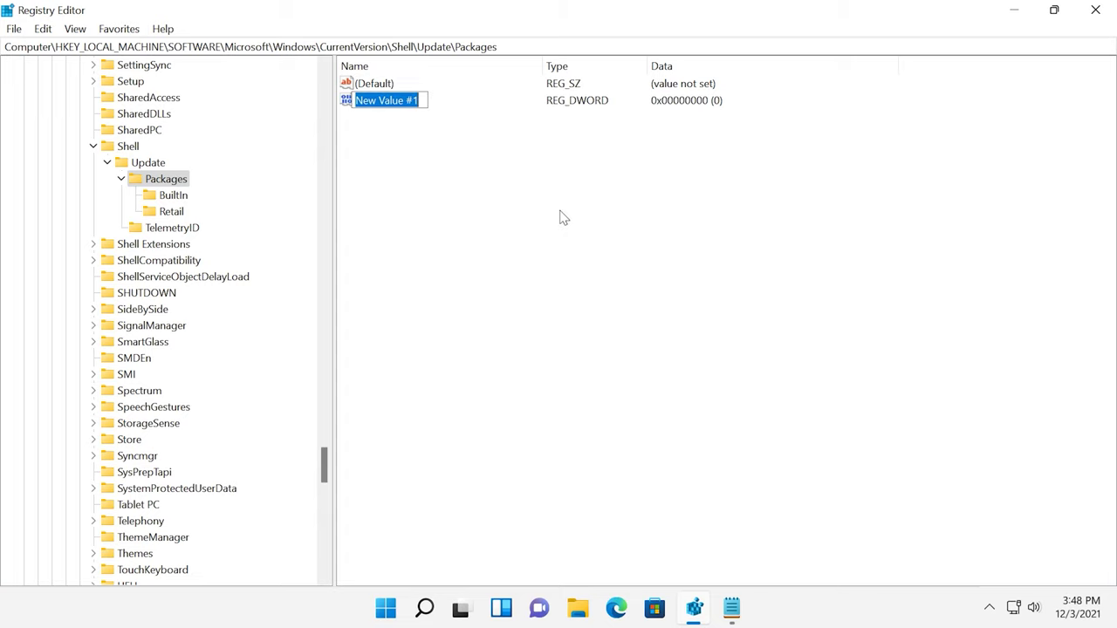
pyautogui.write('UndockingDisabled')
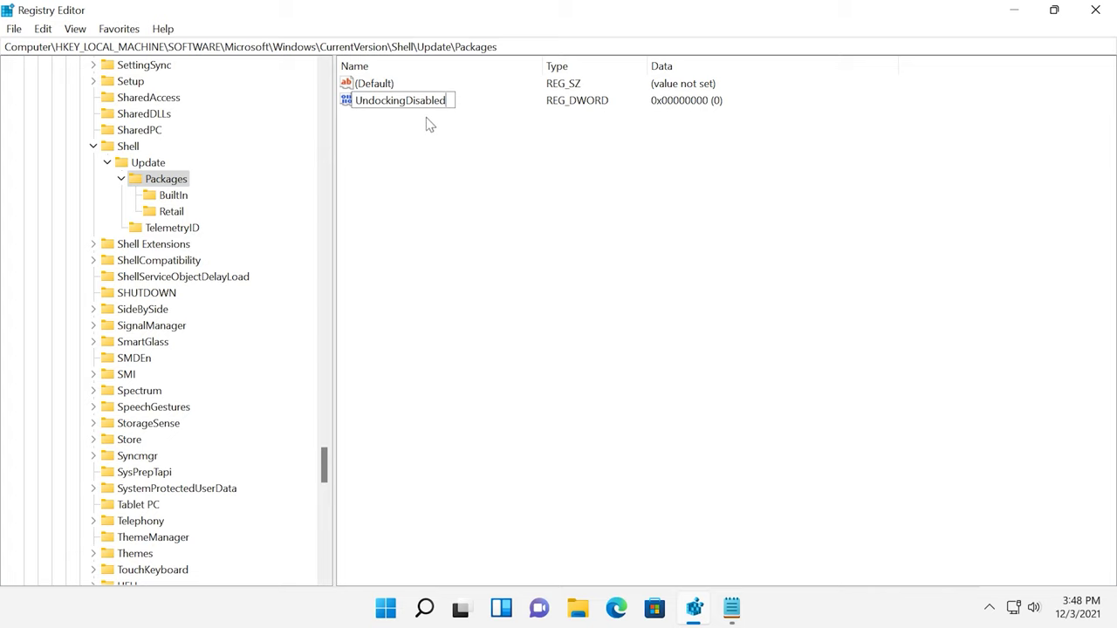
pyautogui.press('Return')
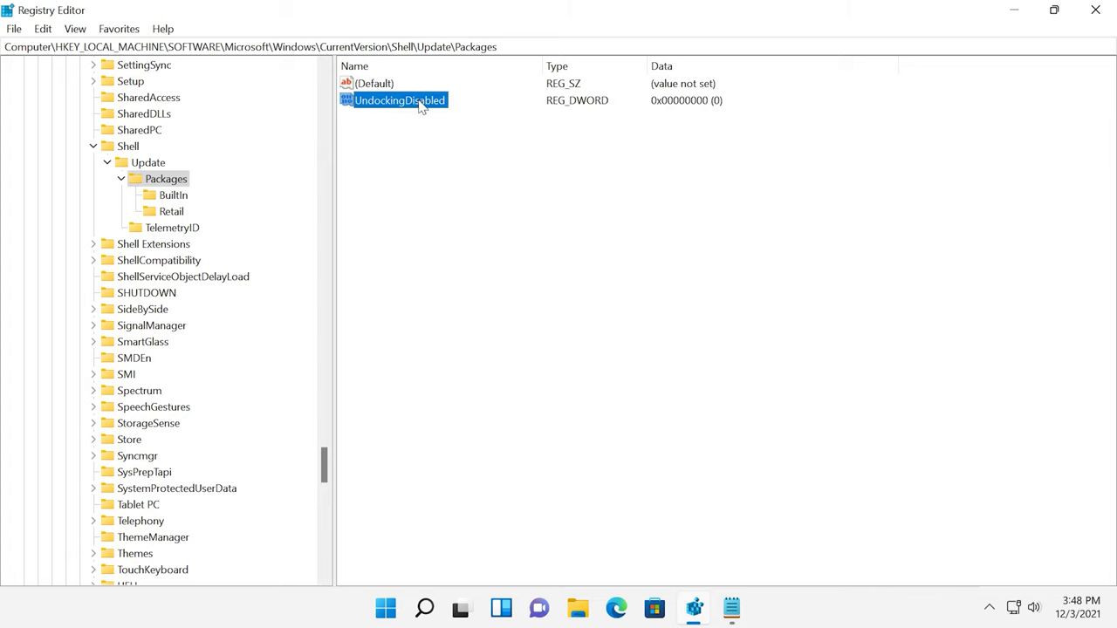
# Step: Set the UndockingDisabled value data to 1 and close Registry Editor
pyautogui.rightClick(421, 105)
pyautogui.click(471, 113)
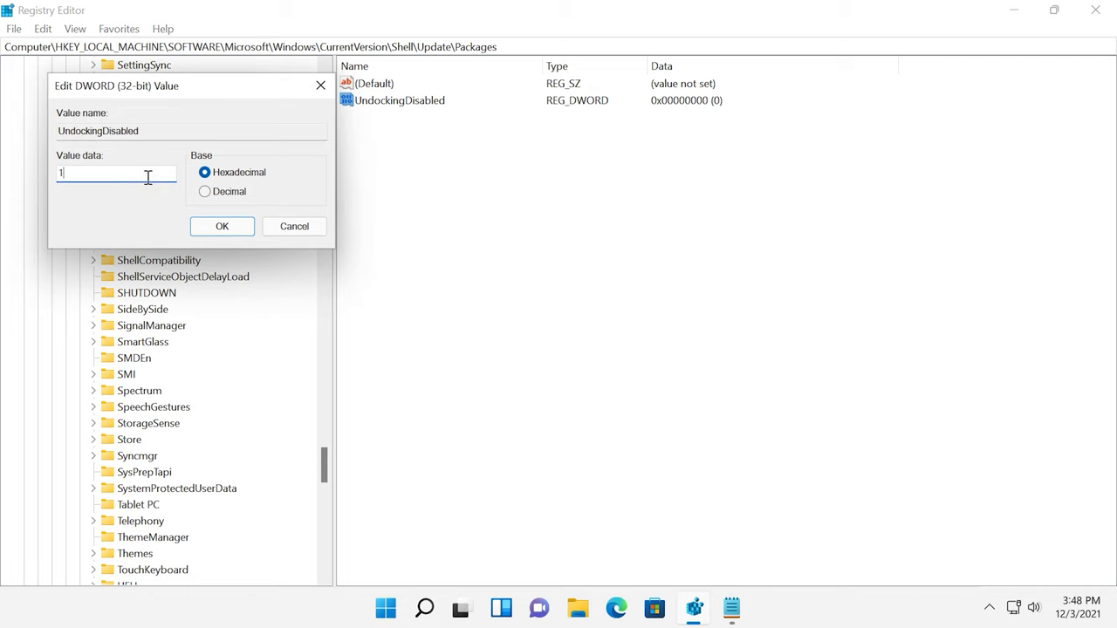
pyautogui.click(221, 226)
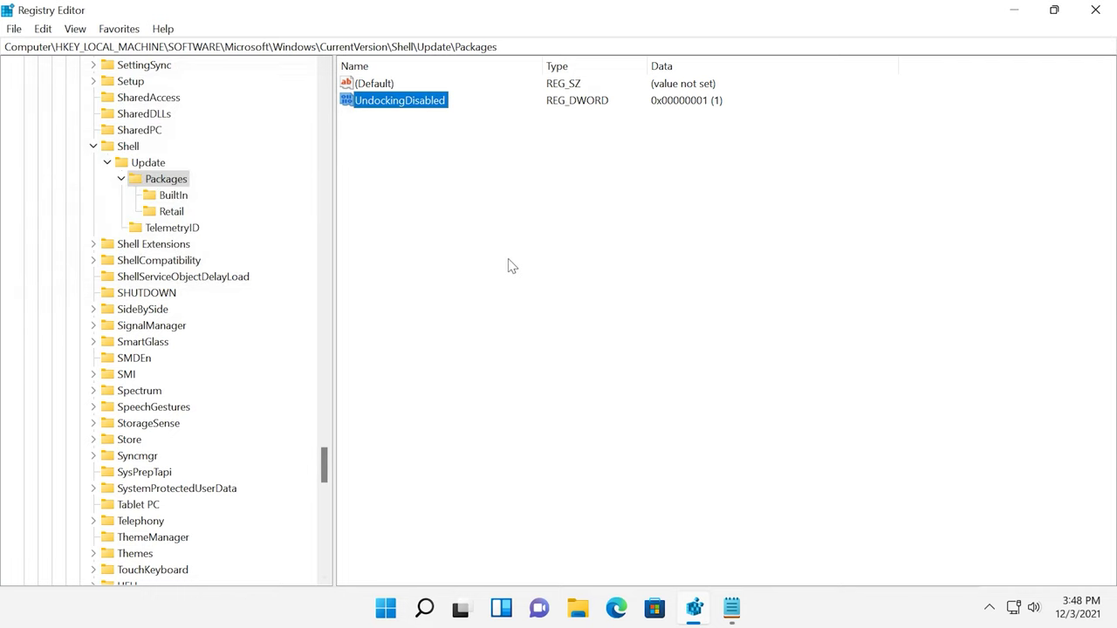
pyautogui.click(520, 269)
pyautogui.click(1111, 11)
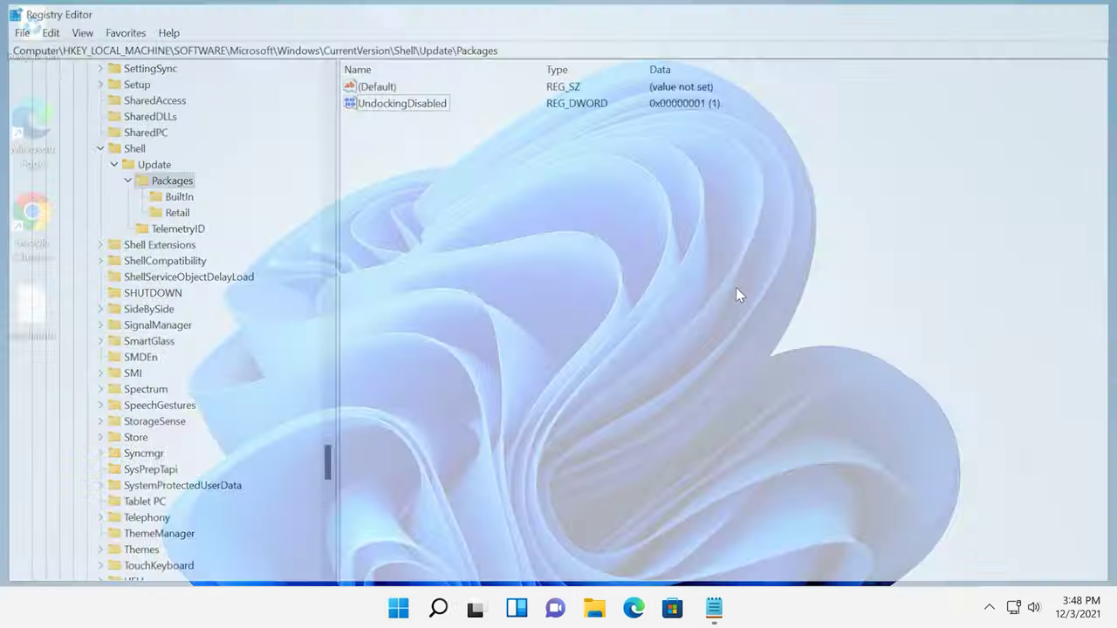
# Step: Restart the computer from the Start menu, and check the Start button's context menu
pyautogui.click(405, 608)
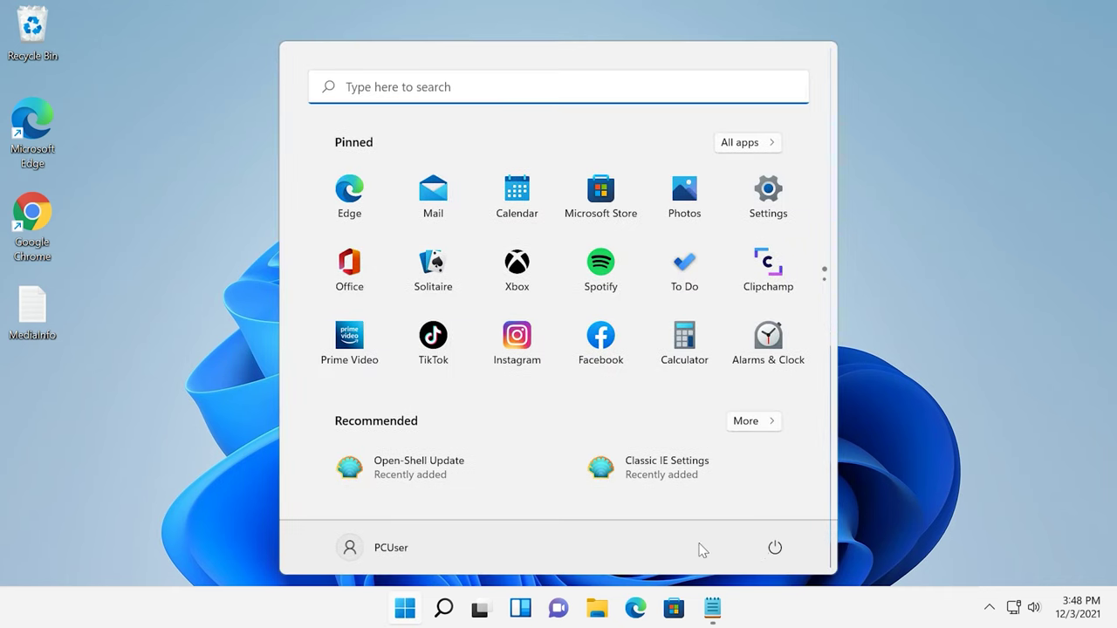
pyautogui.click(774, 548)
pyautogui.click(776, 511)
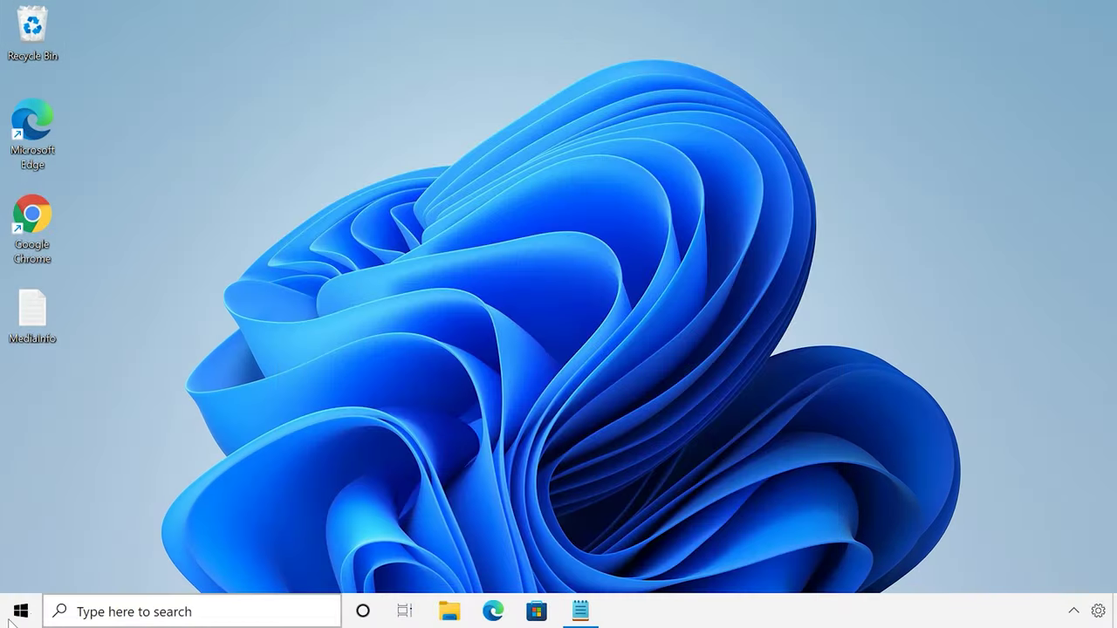
pyautogui.rightClick(10, 619)
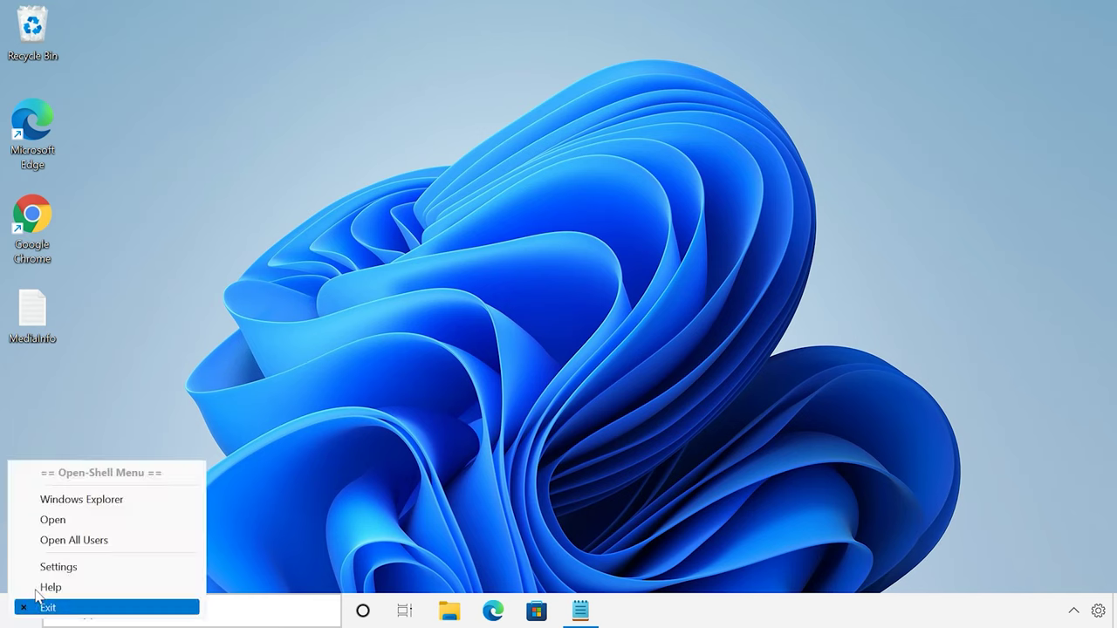
pyautogui.click(271, 497)
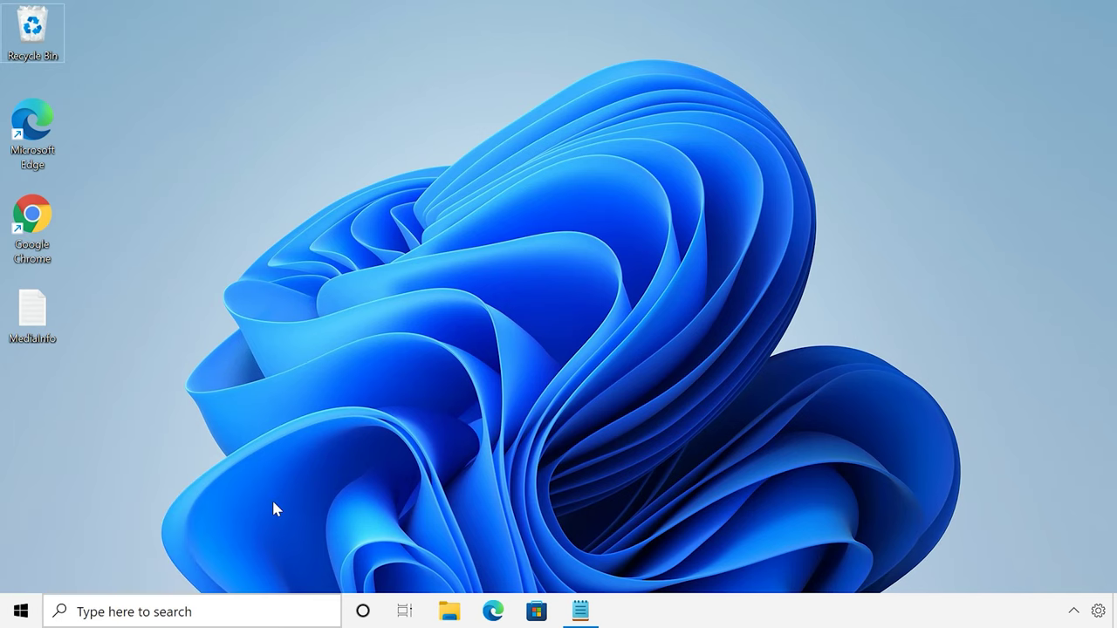
# Step: Run shell:::{05d7b0f4-2121-4eff-bf6b-ed3f69b894d9} and open the settings for turning system icons on or off
pyautogui.press('super+r')
pyautogui.click(272, 501)
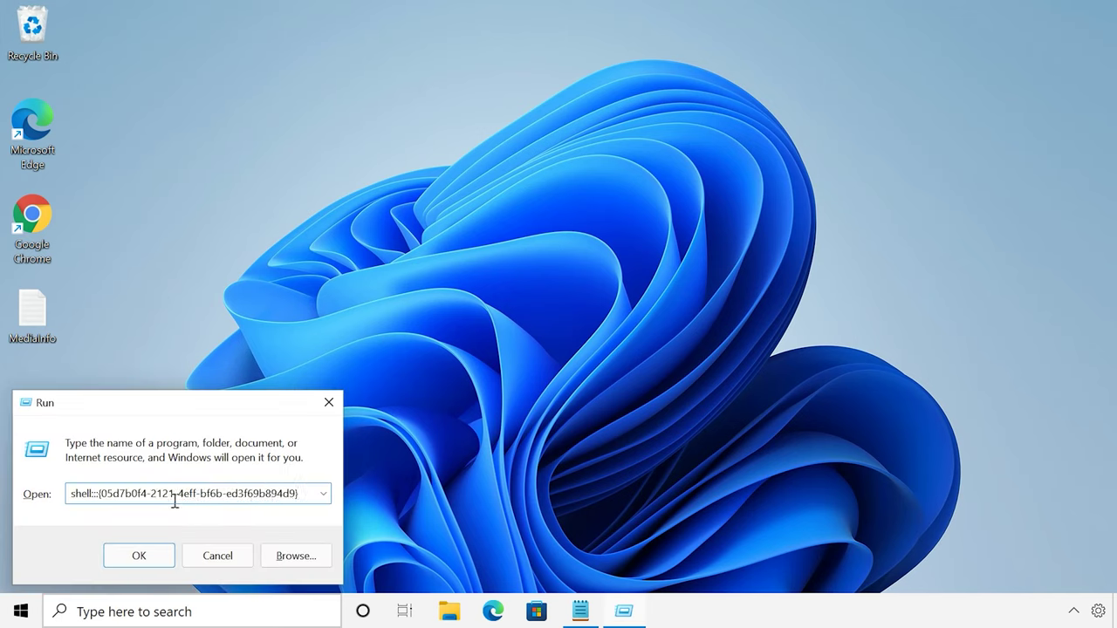
pyautogui.click(161, 556)
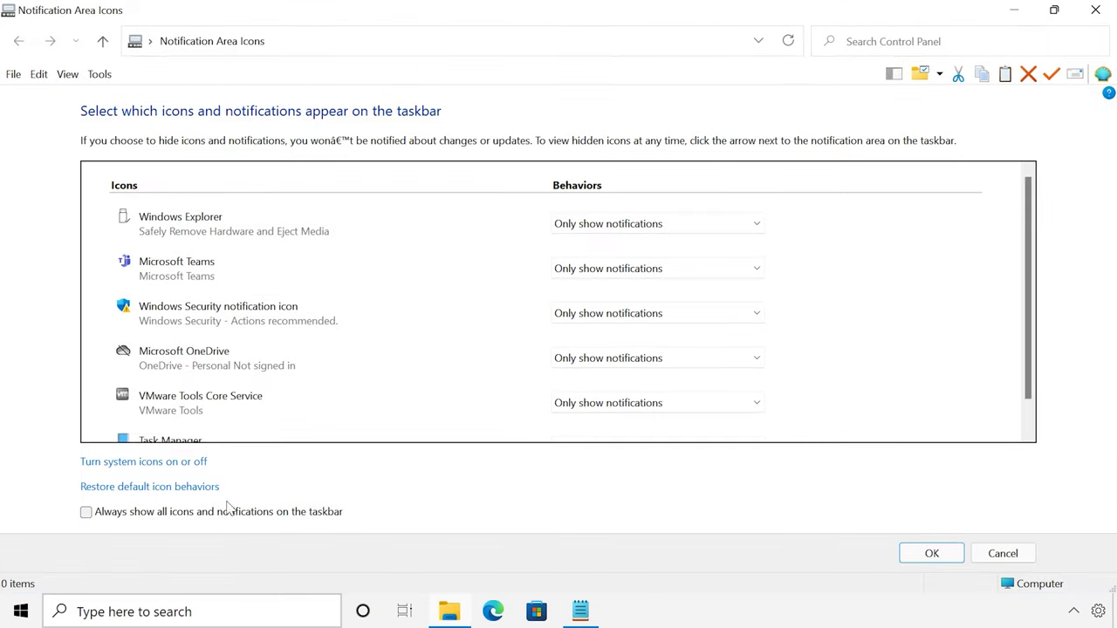
pyautogui.click(141, 465)
# Step: Turn on the Clock and Volume system icons
pyautogui.click(583, 281)
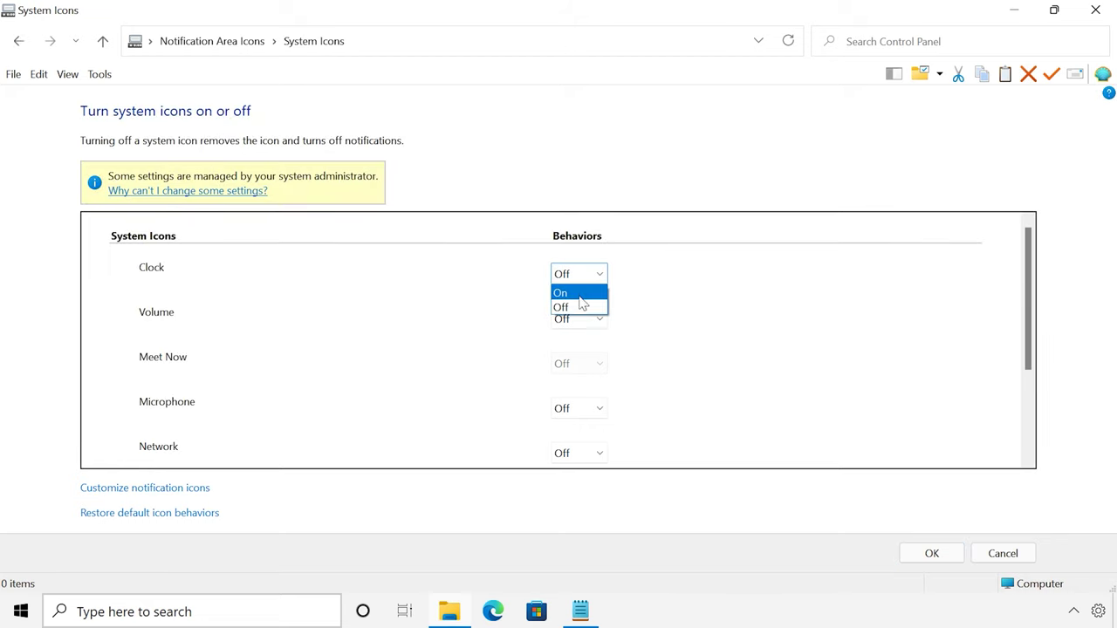
pyautogui.click(576, 293)
pyautogui.click(577, 321)
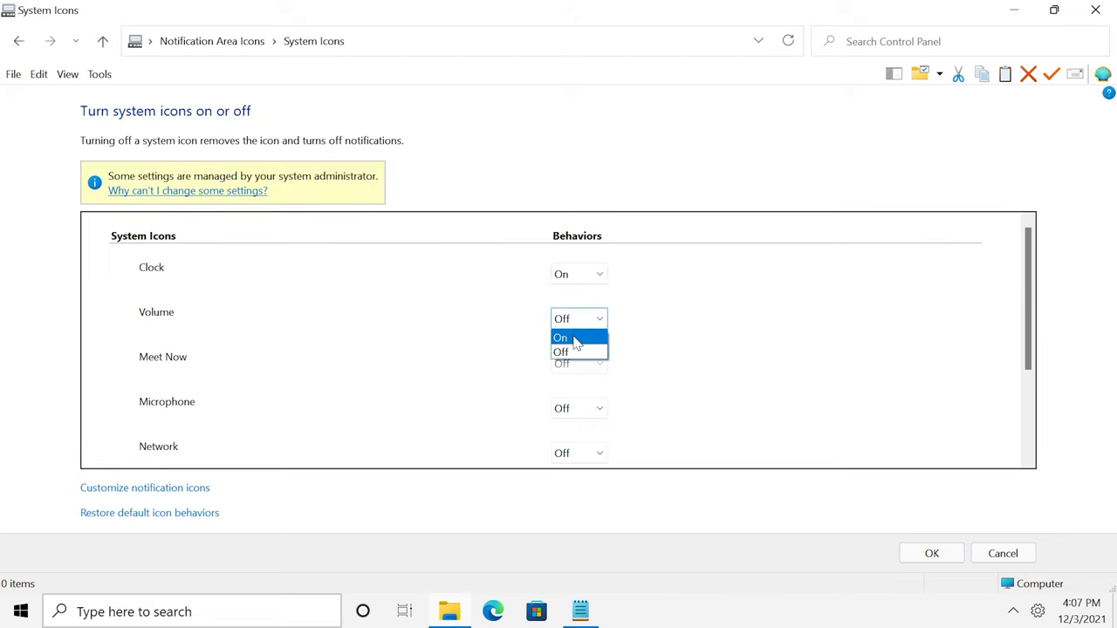
pyautogui.click(576, 339)
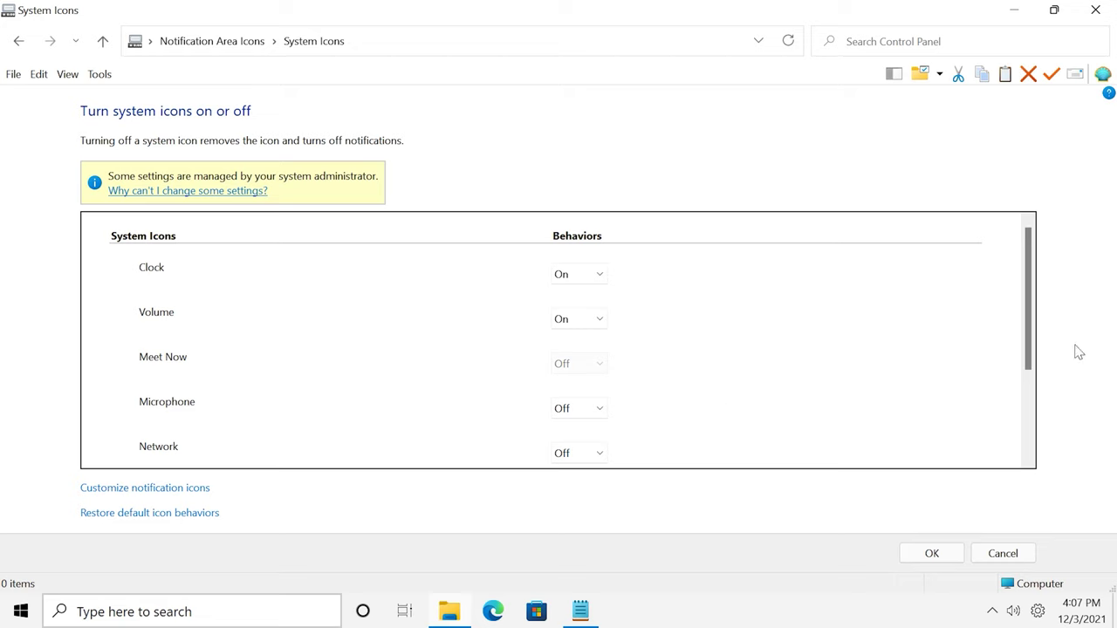
# Step: Turn on the Network and Input Indicator system icons, and check the taskbar clock's calendar
pyautogui.scroll(-2, 1024, 356)
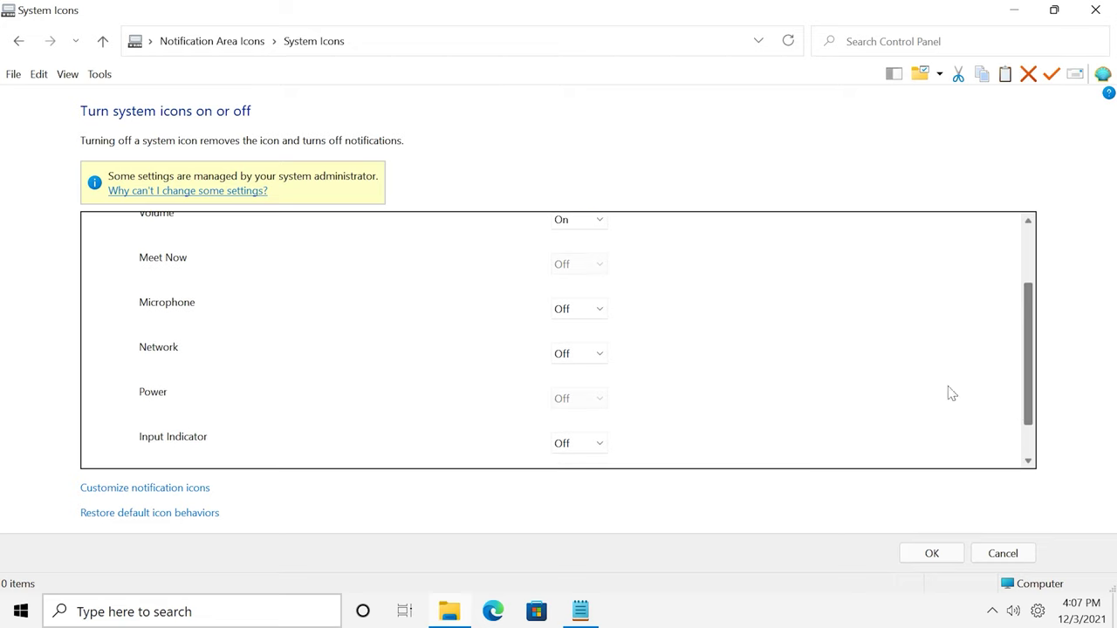
pyautogui.click(552, 359)
pyautogui.click(574, 384)
pyautogui.moveTo(1030, 390); pyautogui.dragTo(1032, 421)
pyautogui.click(569, 412)
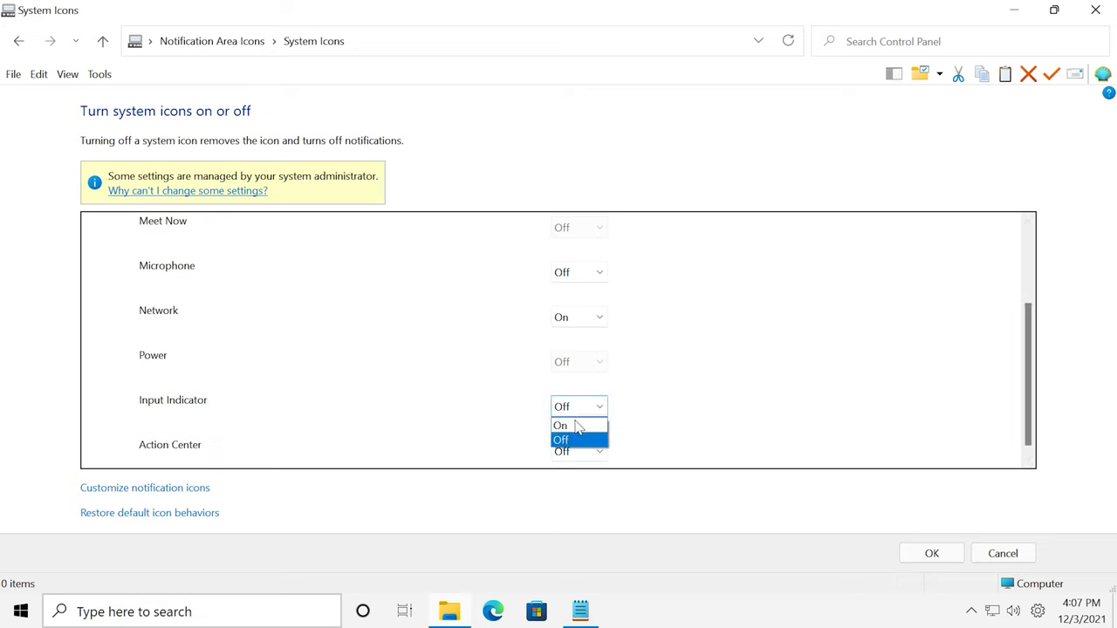
pyautogui.click(575, 426)
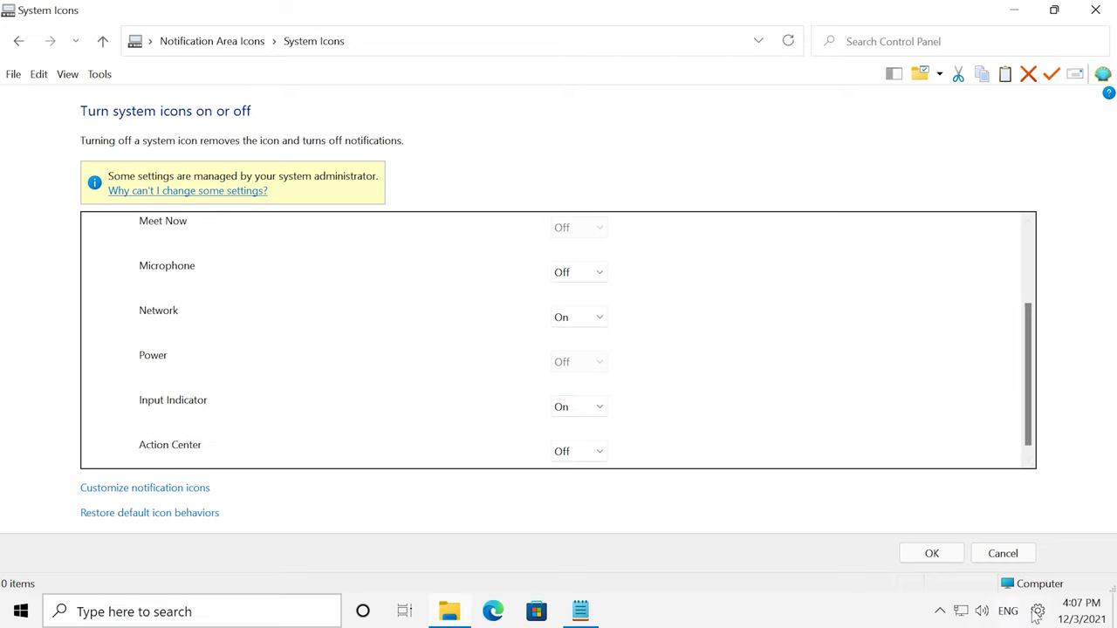
pyautogui.click(1075, 615)
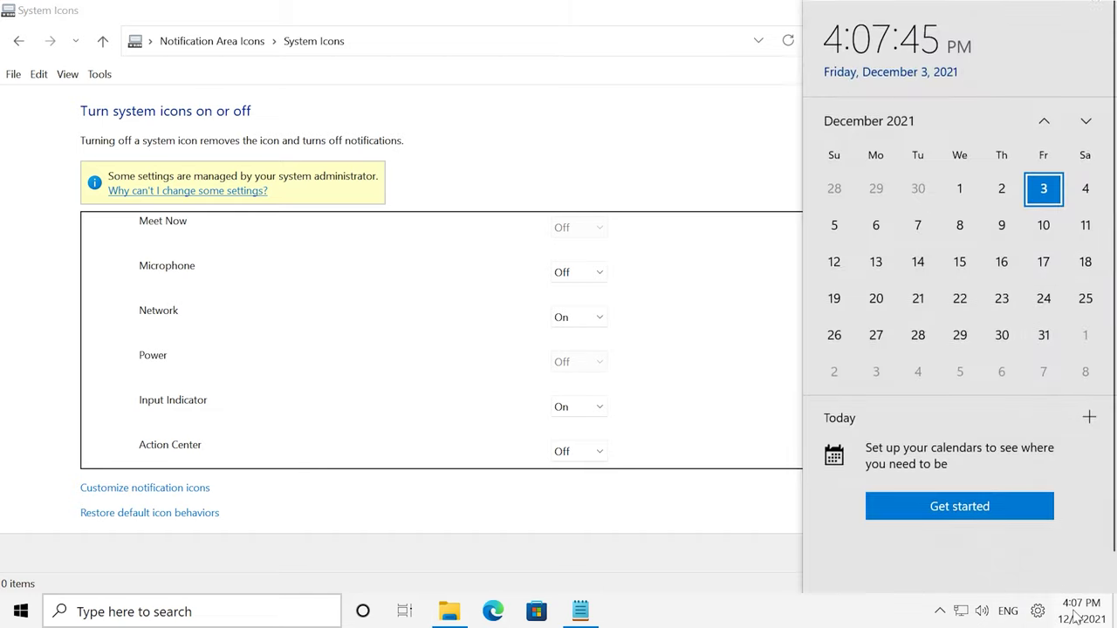
pyautogui.click(1075, 615)
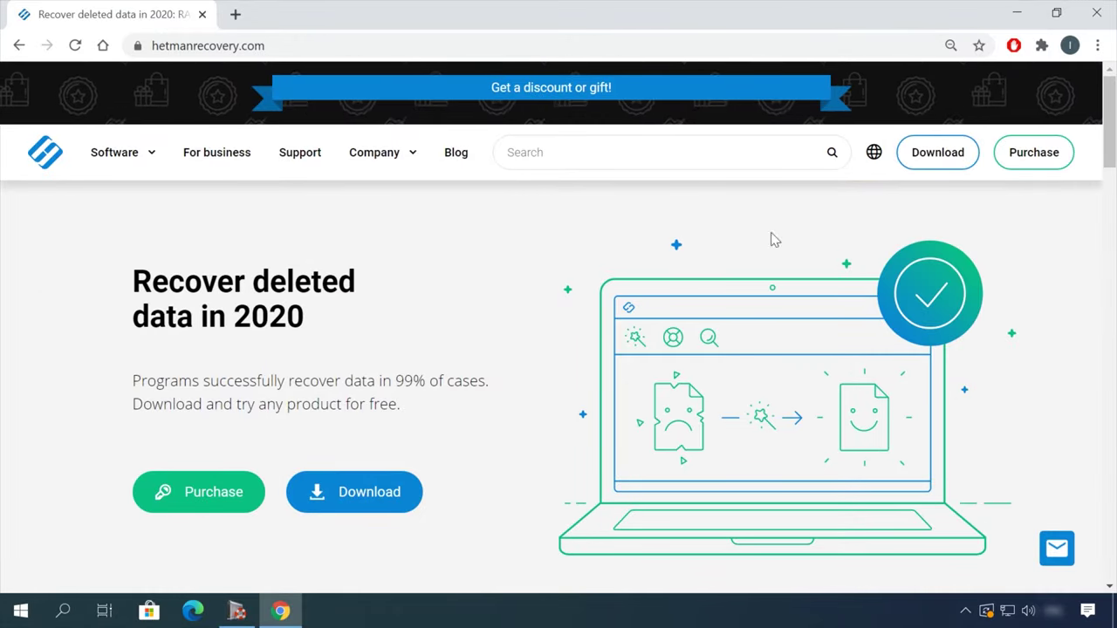
# Step: Open the list of all products on hetmanrecovery.com and download the Hetman Partition Recovery 3.1 installation file
pyautogui.scroll(-10, 576, 267)
pyautogui.scroll(-5, 576, 267)
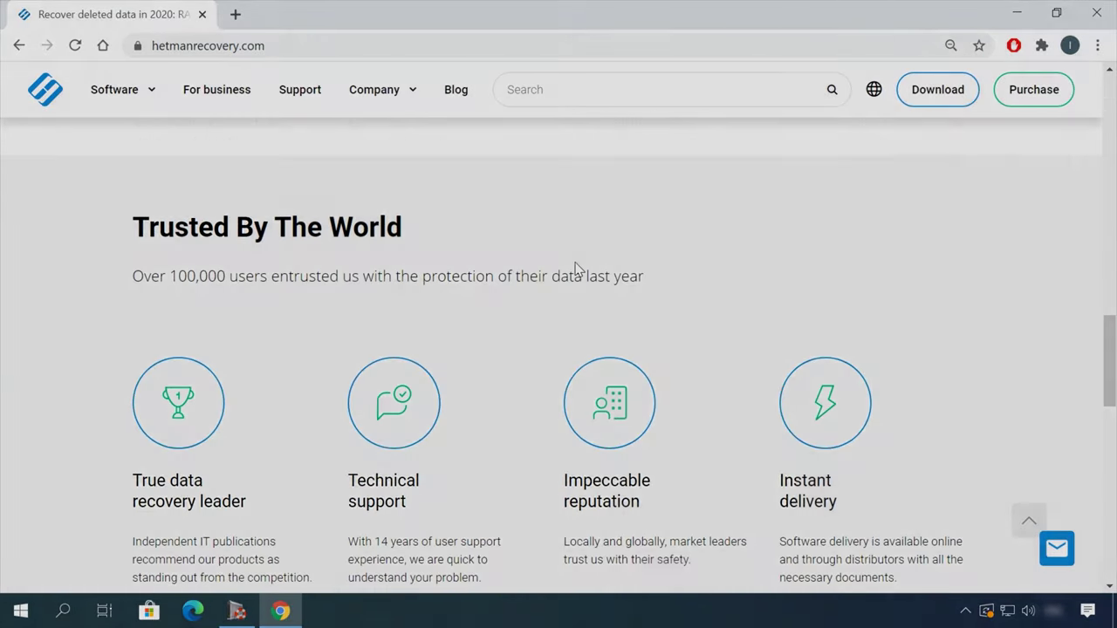
pyautogui.scroll(15, 576, 267)
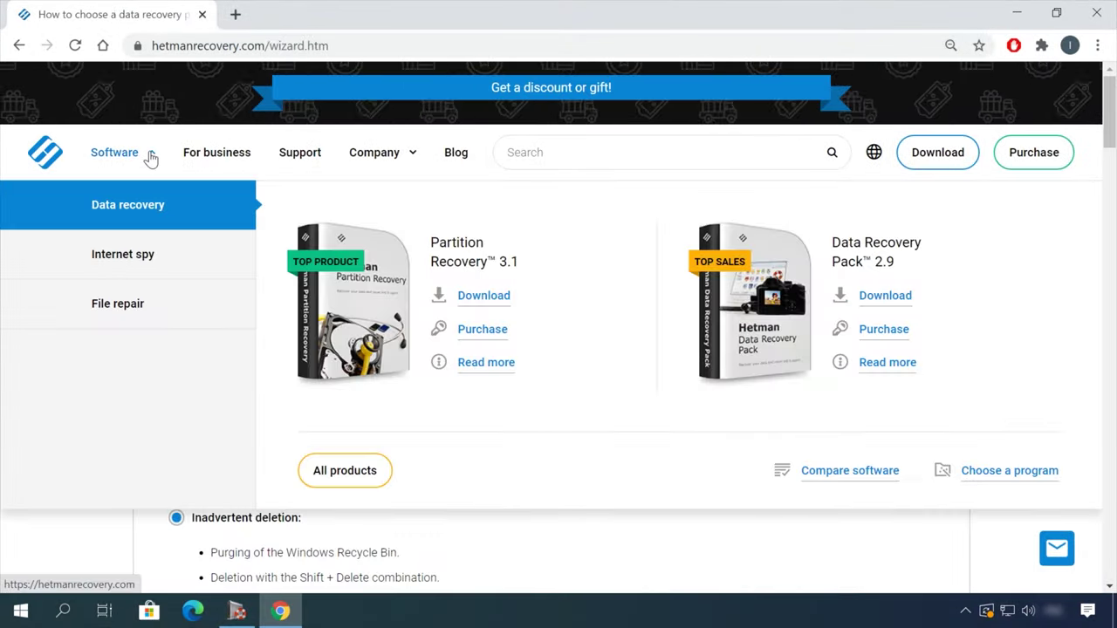
pyautogui.click(344, 471)
pyautogui.scroll(-8, 402, 463)
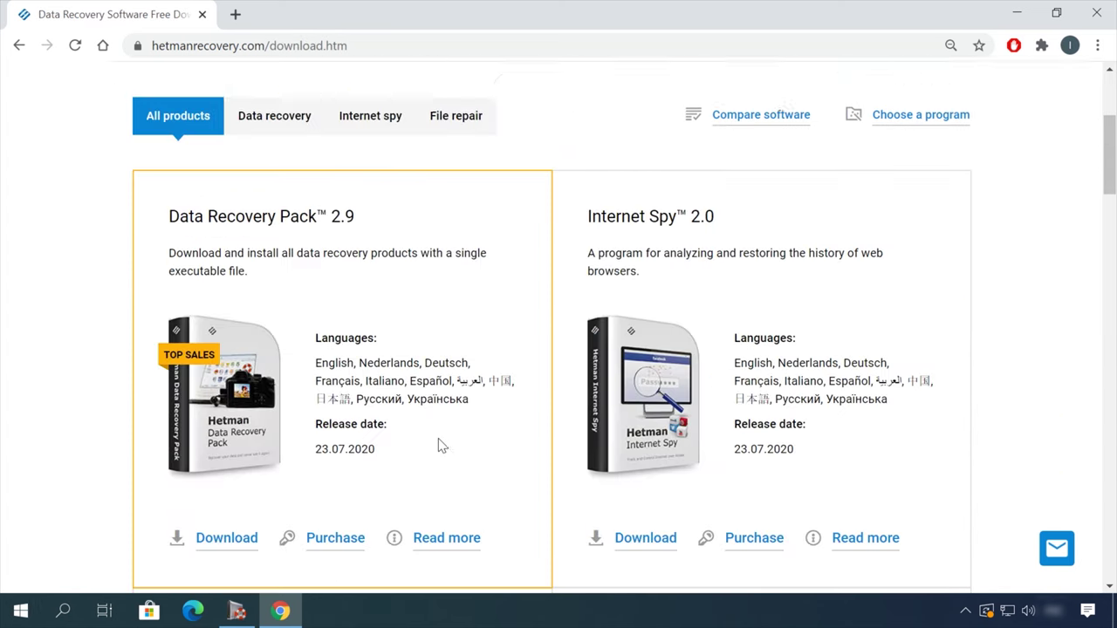
pyautogui.click(225, 525)
pyautogui.scroll(-1, 655, 407)
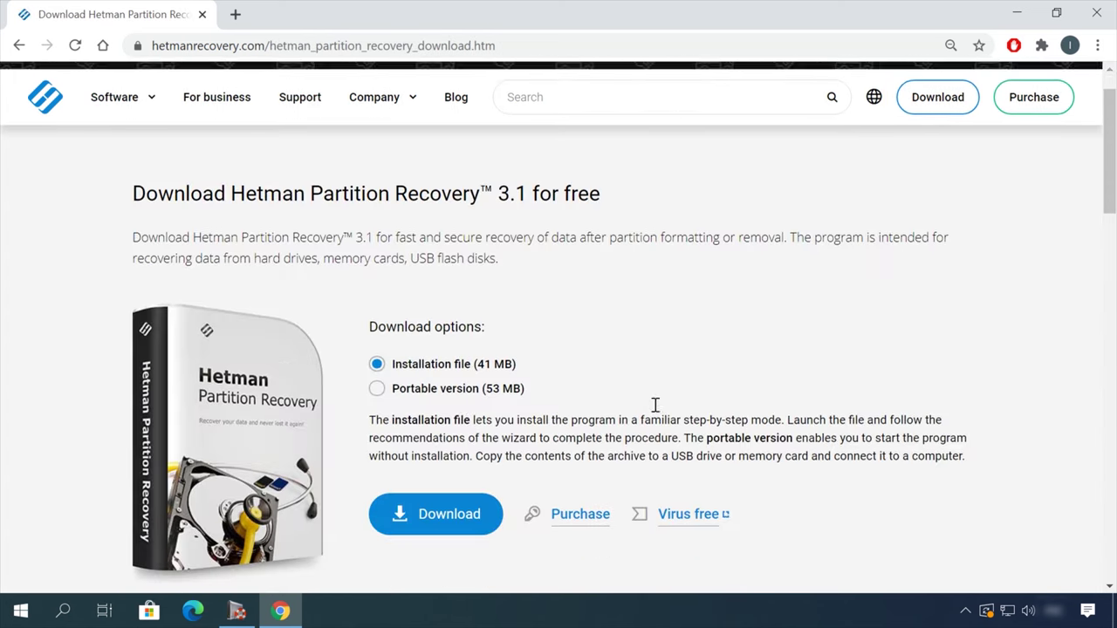
pyautogui.click(444, 494)
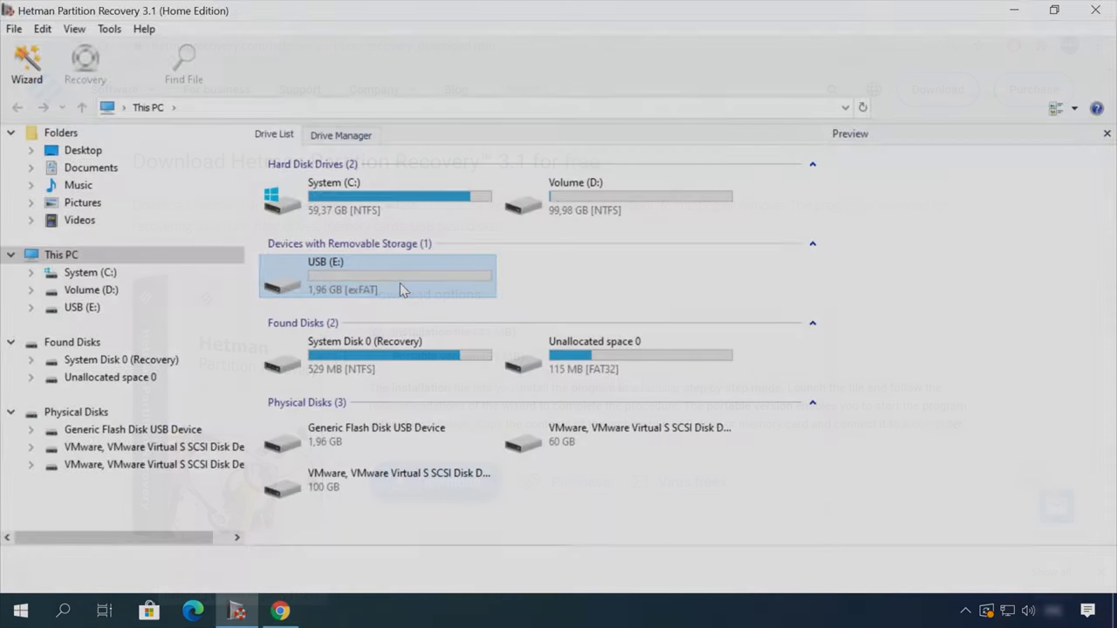
# Step: Run a fast scan of the USB (E:) drive in Hetman Partition Recovery
pyautogui.doubleClick(103, 313)
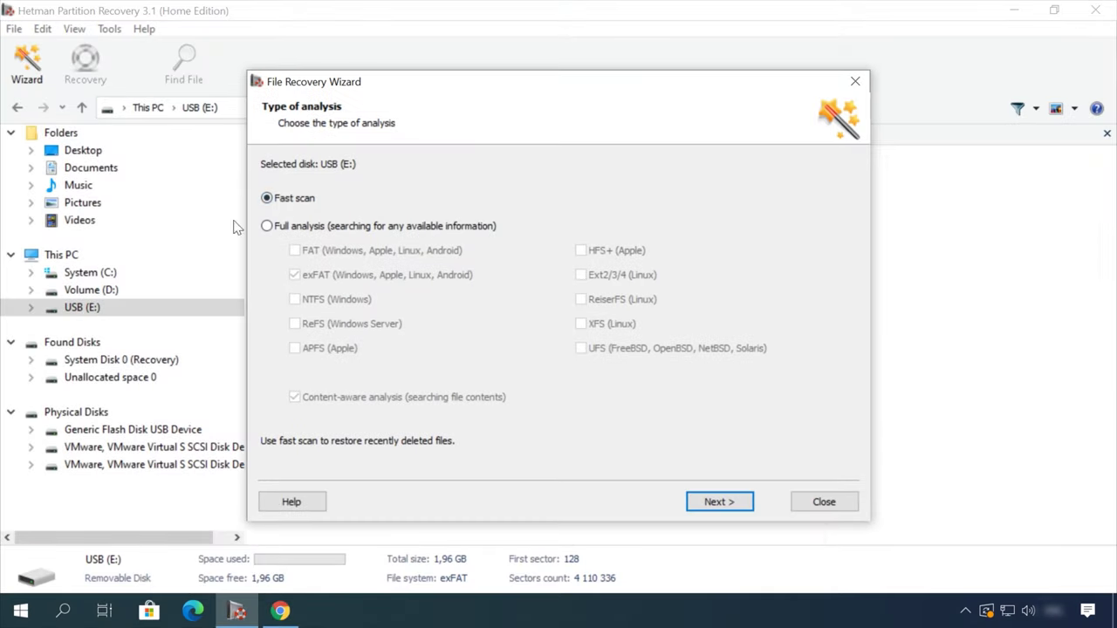
pyautogui.click(729, 502)
pyautogui.click(724, 501)
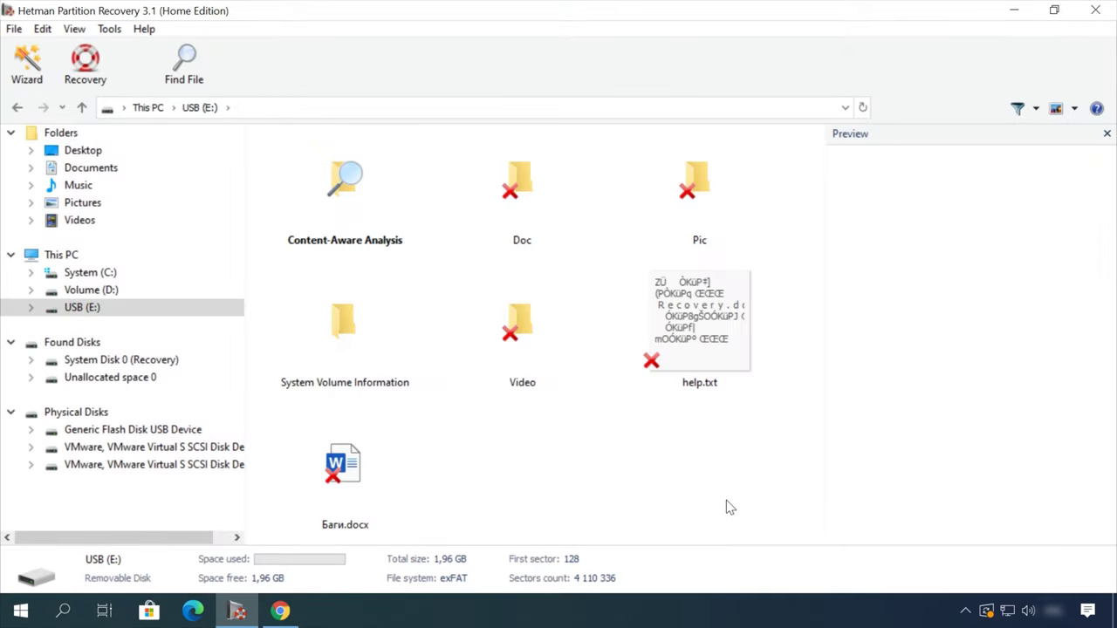
# Step: Preview the deleted video Earth - 2611.mp4 in the USB drive's Video folder and recover it to the hard disk
pyautogui.doubleClick(519, 184)
pyautogui.click(520, 190)
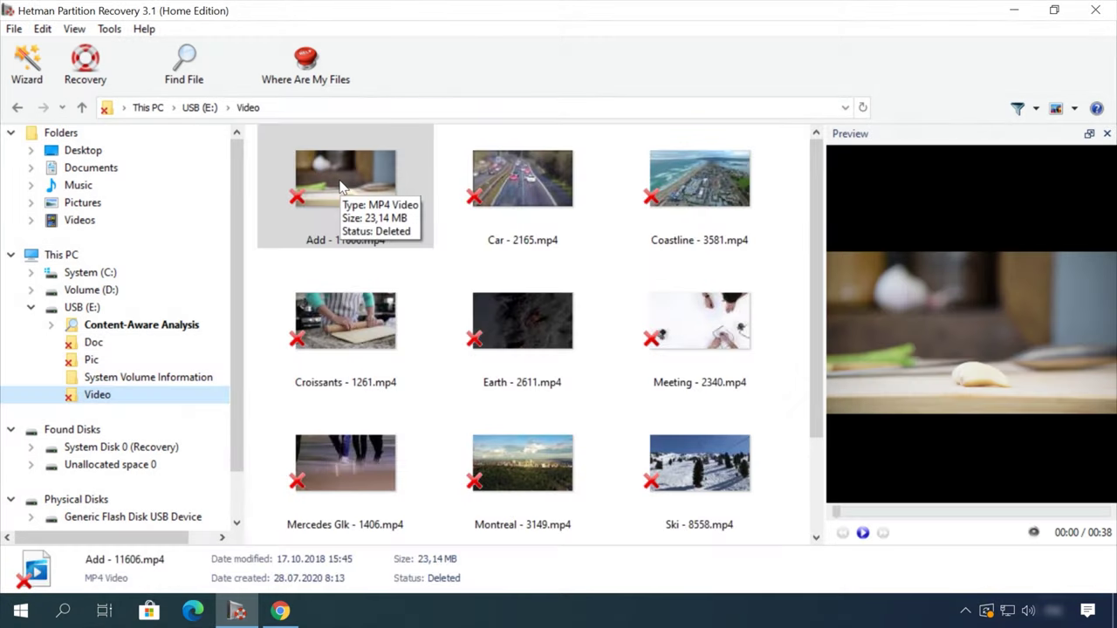
pyautogui.click(445, 310)
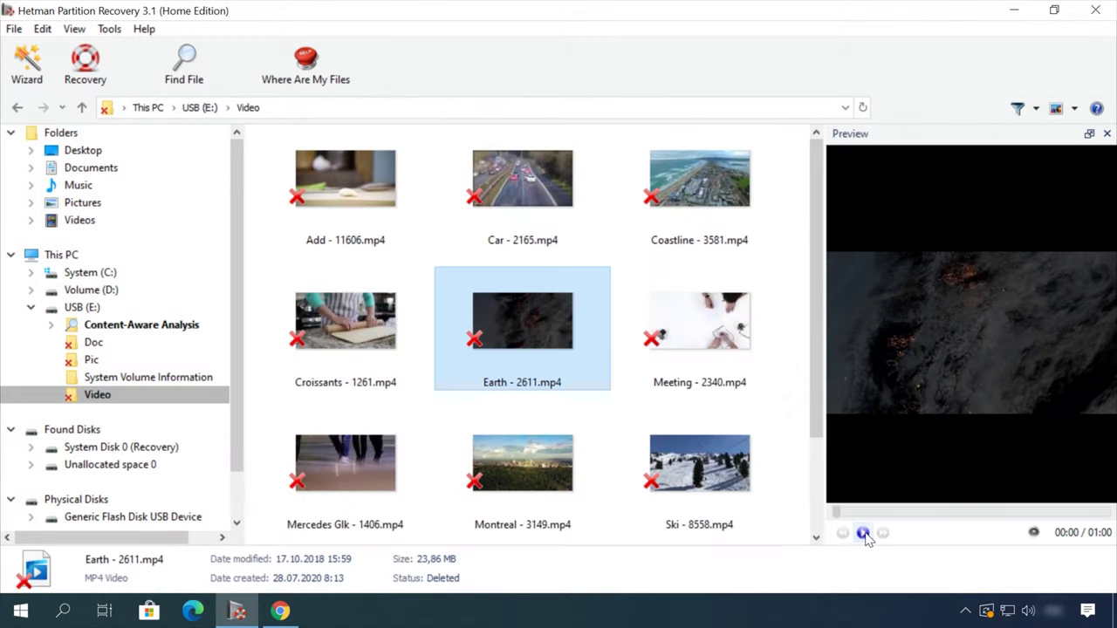
pyautogui.moveTo(901, 520); pyautogui.dragTo(1000, 517)
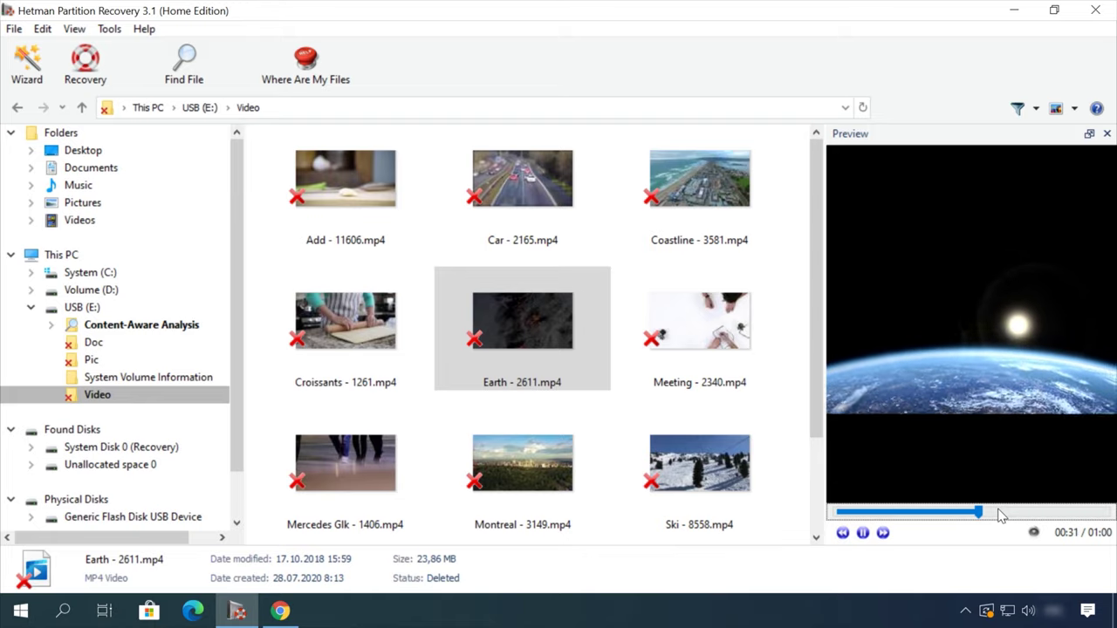
pyautogui.rightClick(532, 312)
pyautogui.click(591, 327)
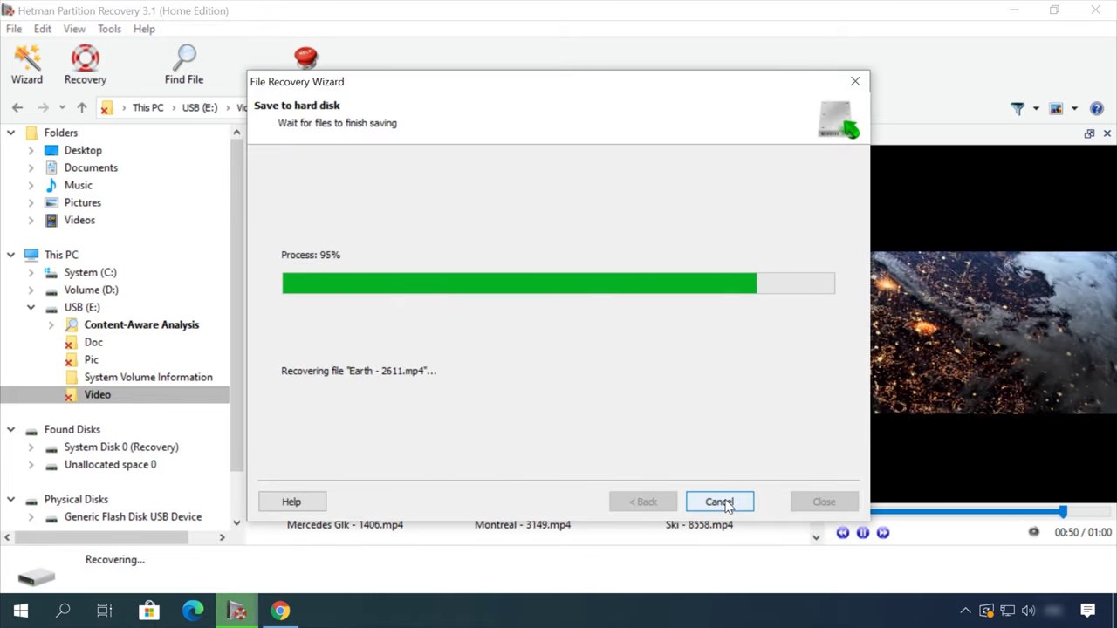
# Step: Find the Hetman blog article on removing files safely from an HDD or SSD in Windows 10 and read through it
pyautogui.click(463, 96)
pyautogui.scroll(-10, 82, 426)
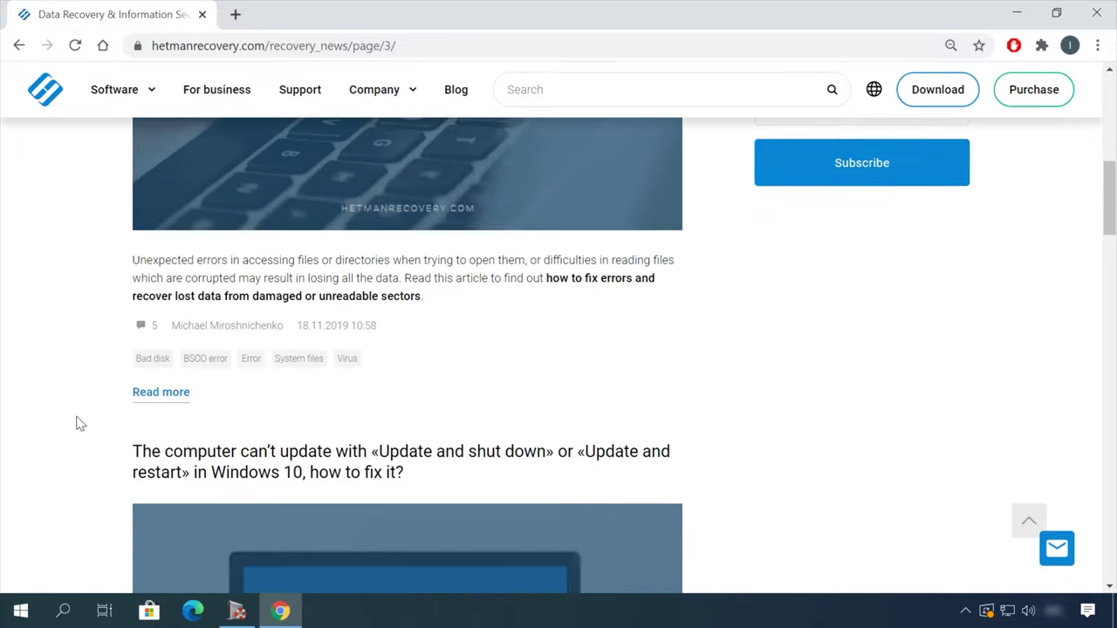
pyautogui.scroll(-7, 83, 421)
pyautogui.click(501, 133)
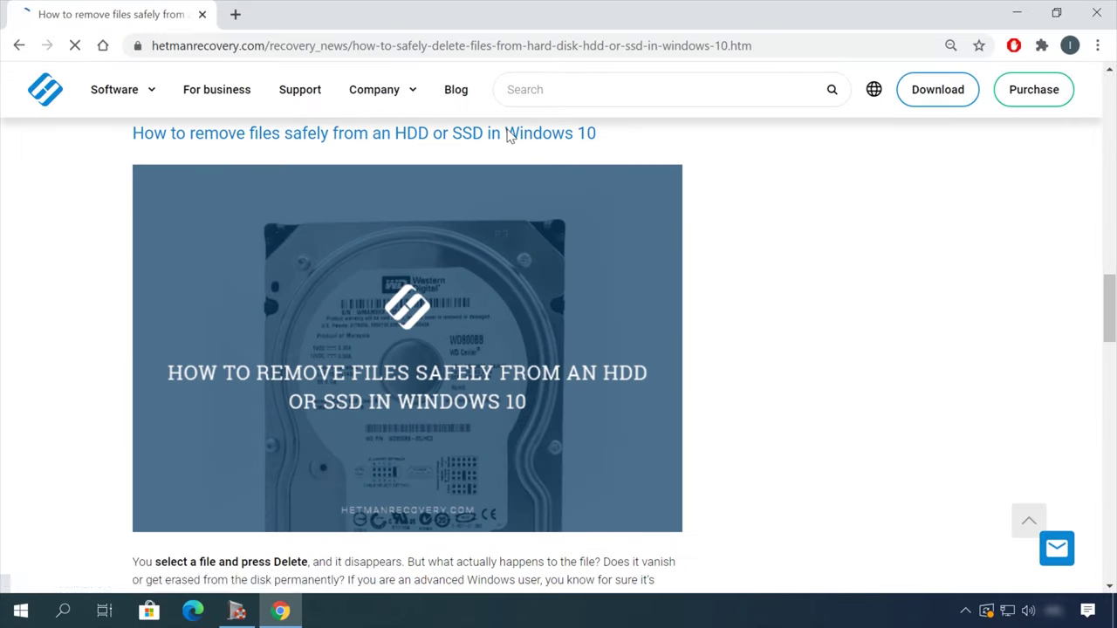
pyautogui.scroll(-3, 680, 336)
pyautogui.scroll(-10, 705, 342)
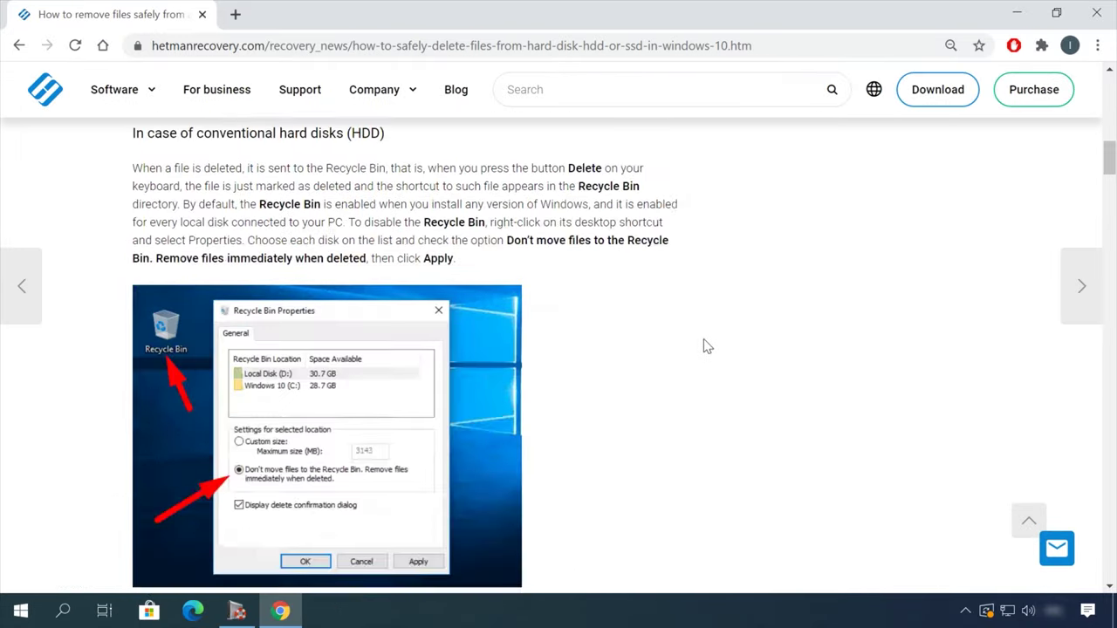
pyautogui.scroll(-20, 705, 344)
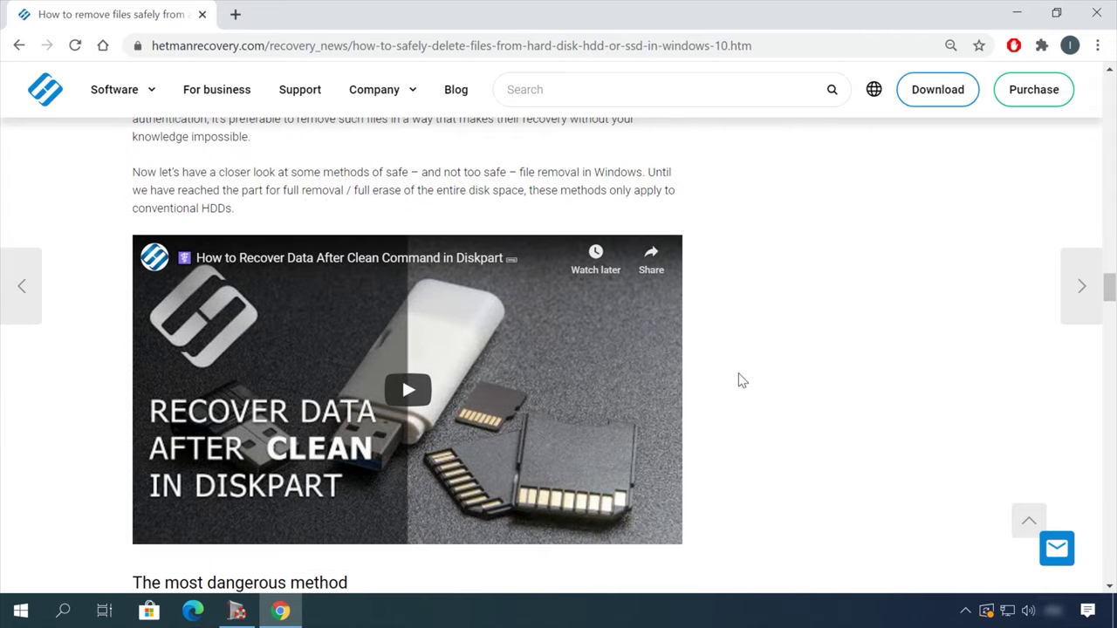
# Step: Open the Hetman website's contact form and enter the message Hi
pyautogui.click(1056, 548)
pyautogui.click(938, 400)
pyautogui.click(937, 435)
pyautogui.write('Hi')
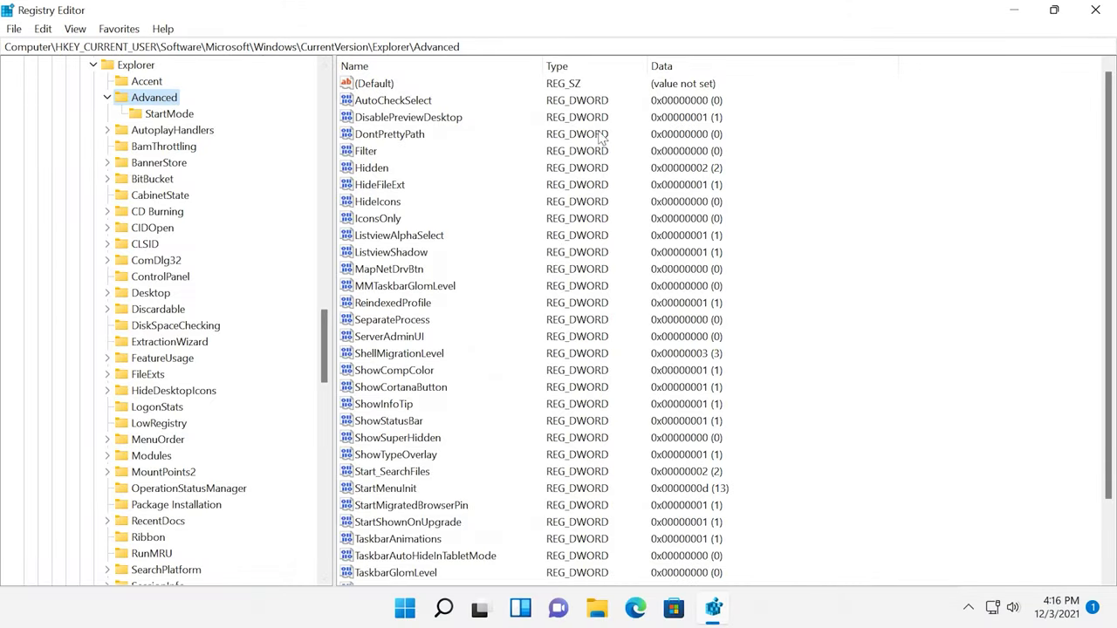
# Step: Create a DWORD (32-bit) value named TaskbarSi in the Explorer\Advanced key and set its value data to 0
pyautogui.moveTo(816, 174)
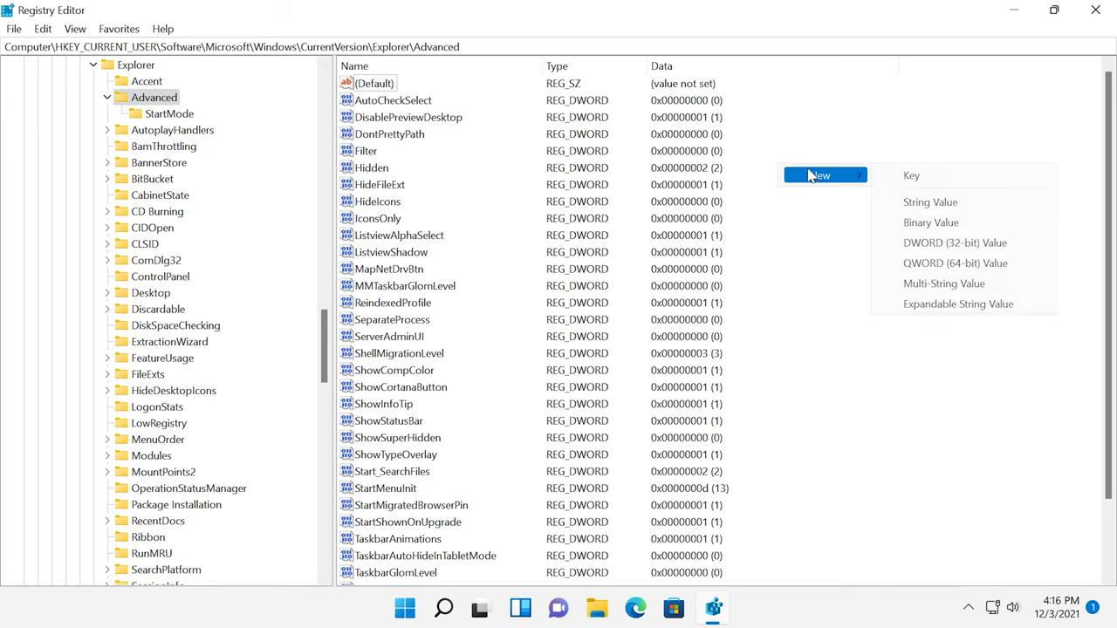
pyautogui.click(951, 242)
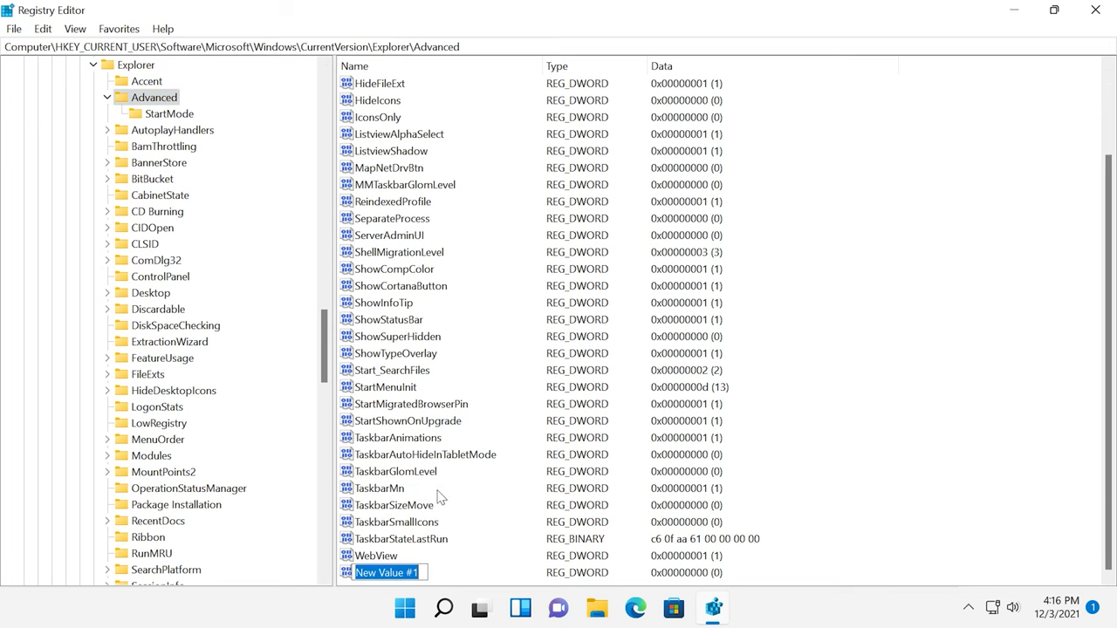
pyautogui.rightClick(400, 578)
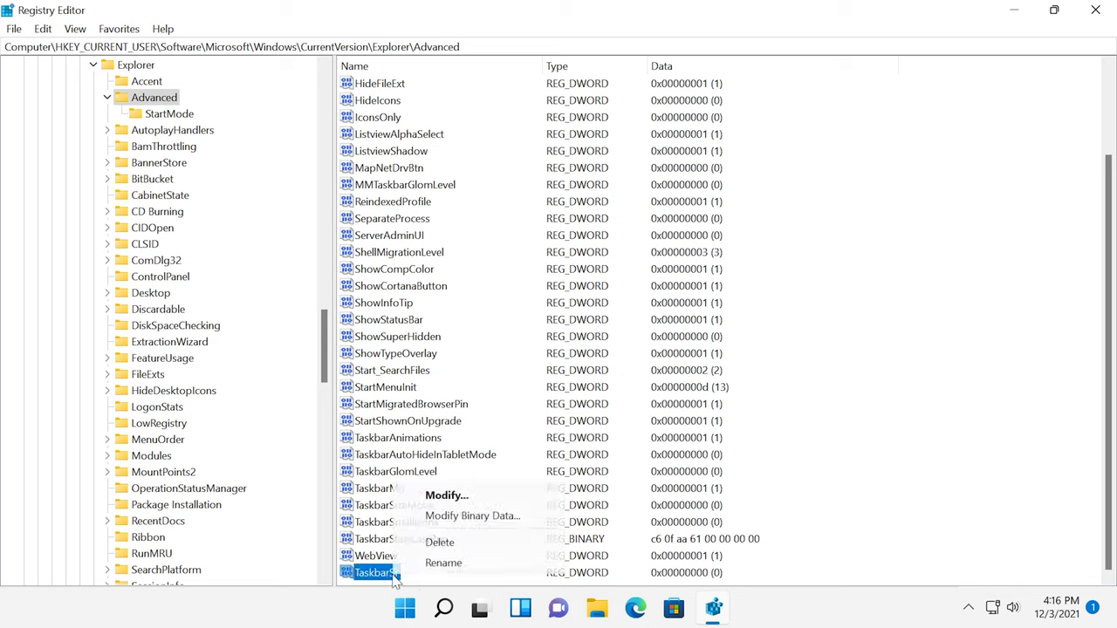
pyautogui.click(453, 501)
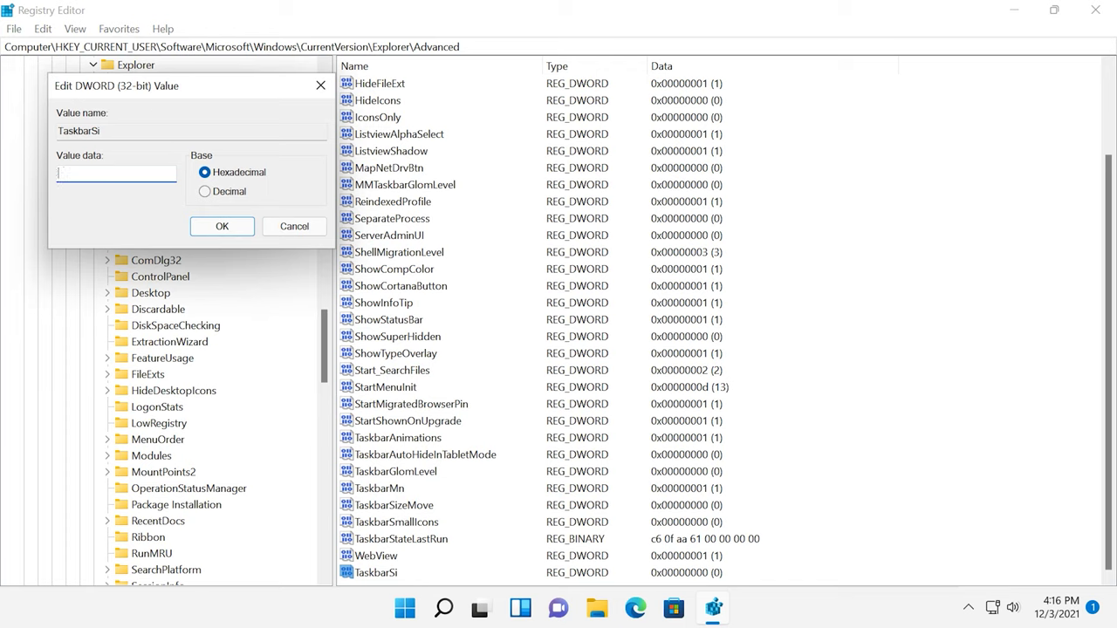
pyautogui.click(223, 226)
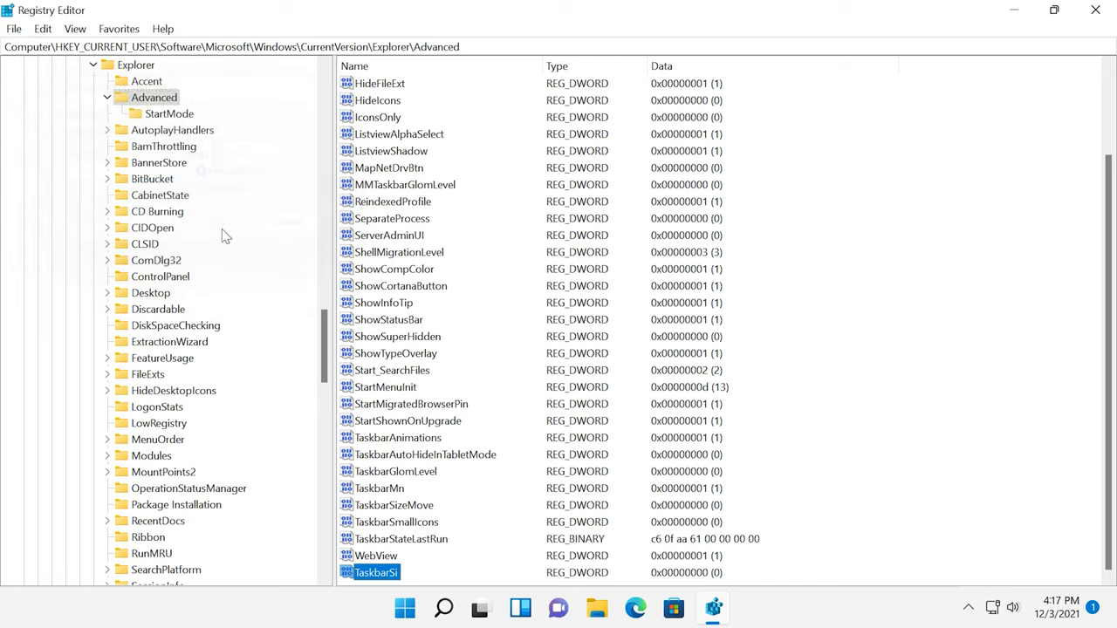
# Step: Restart the computer to apply the TaskbarSi registry change
pyautogui.click(404, 611)
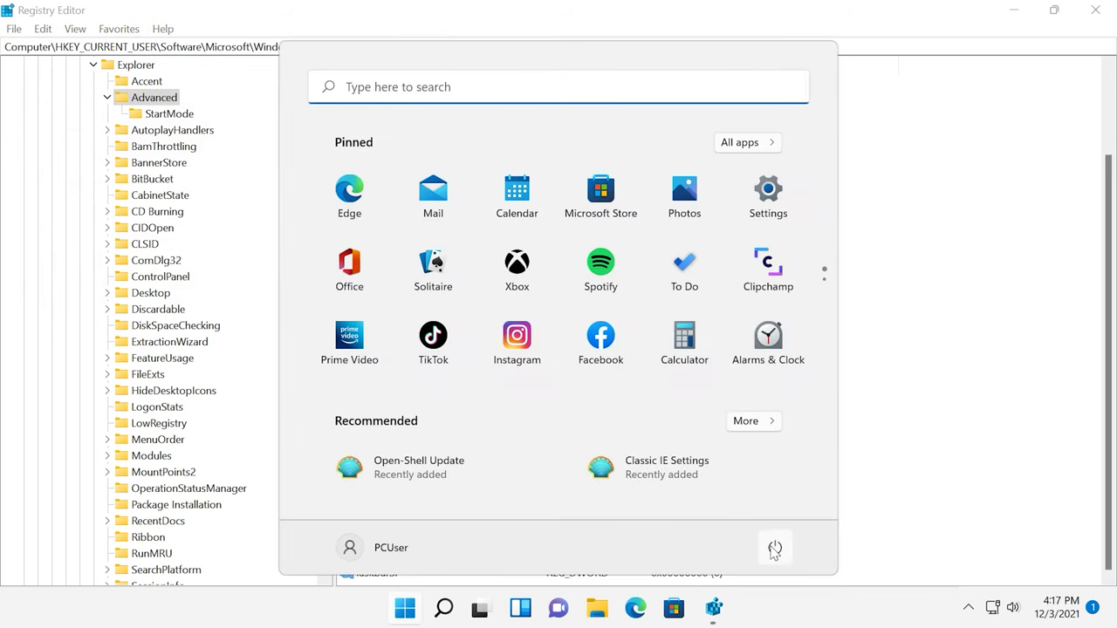
pyautogui.click(774, 548)
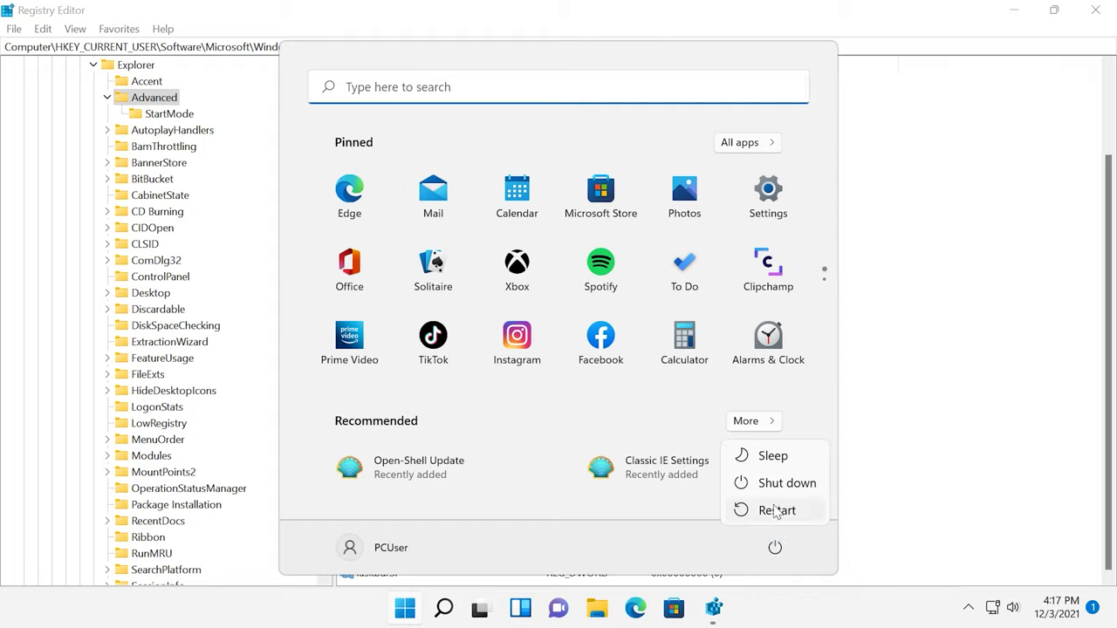
pyautogui.click(776, 509)
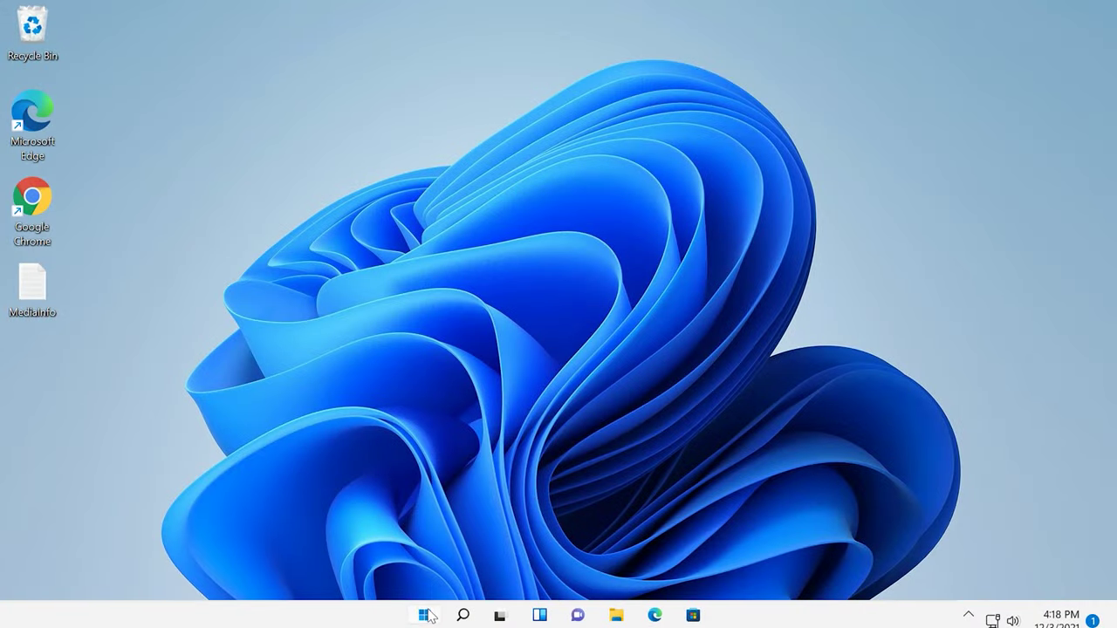
# Step: Check the resized taskbar by opening and closing the Start menu and Windows Search
pyautogui.click(428, 616)
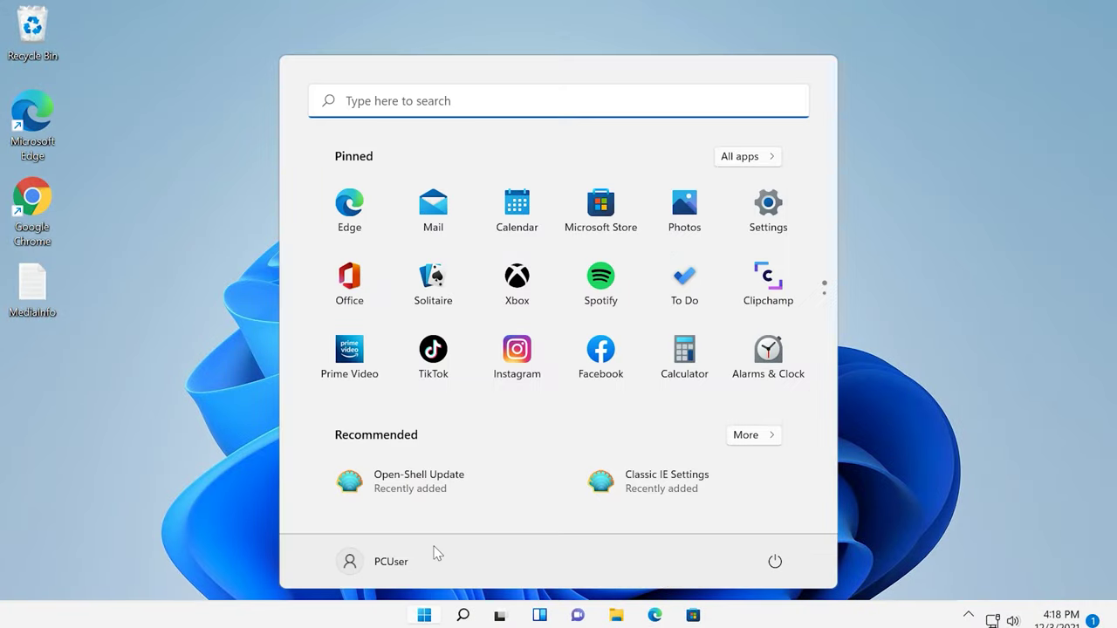
pyautogui.click(437, 616)
pyautogui.click(464, 616)
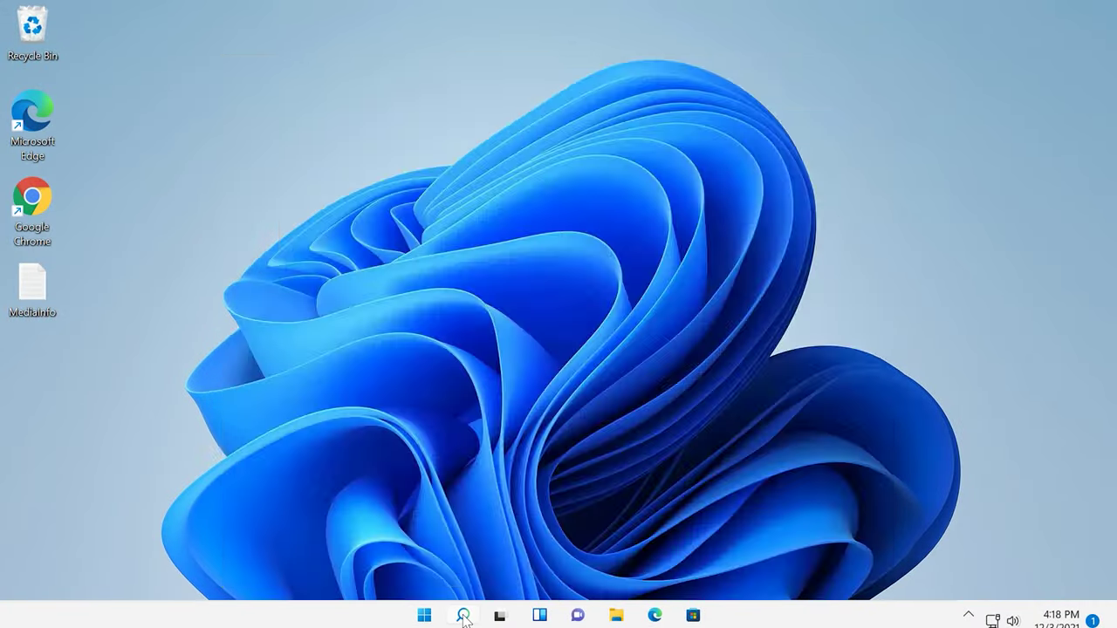
pyautogui.click(464, 616)
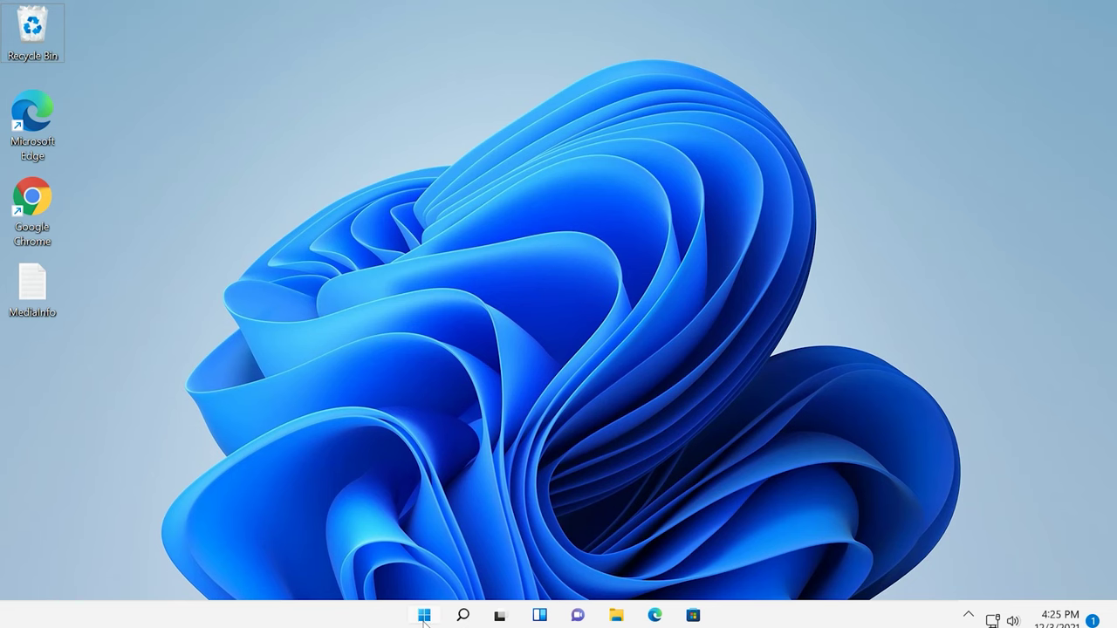
# Step: Run Registry Editor with administrator permission and select the HKEY_CURRENT_USER\Software\Microsoft\Windows\CurrentVersion\Explorer\StuckRects3 key
pyautogui.rightClick(424, 618)
pyautogui.click(394, 526)
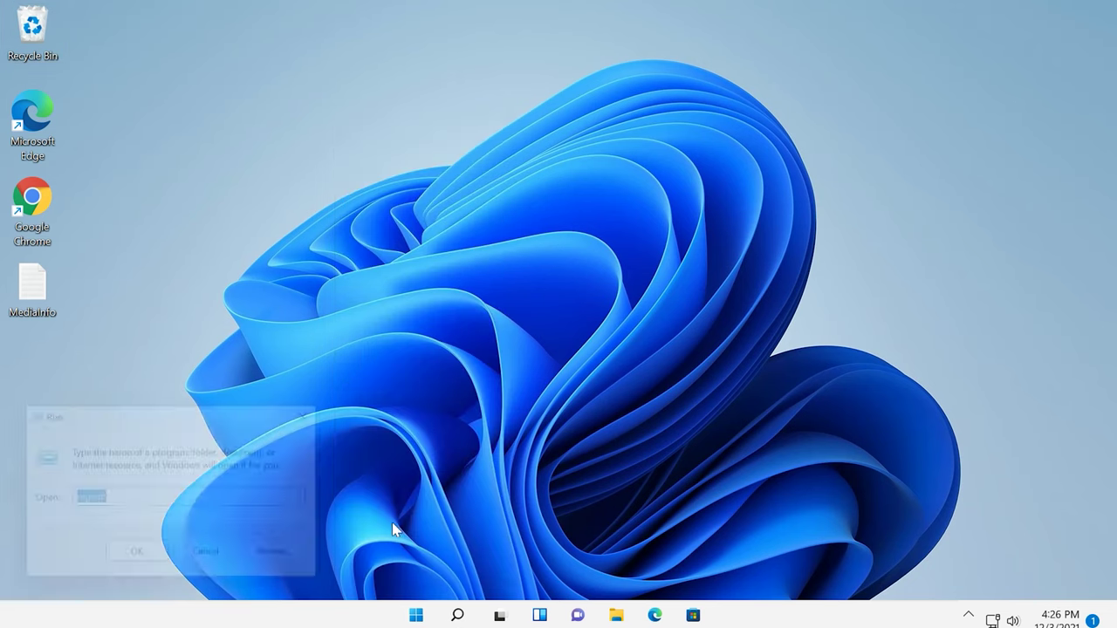
pyautogui.click(137, 562)
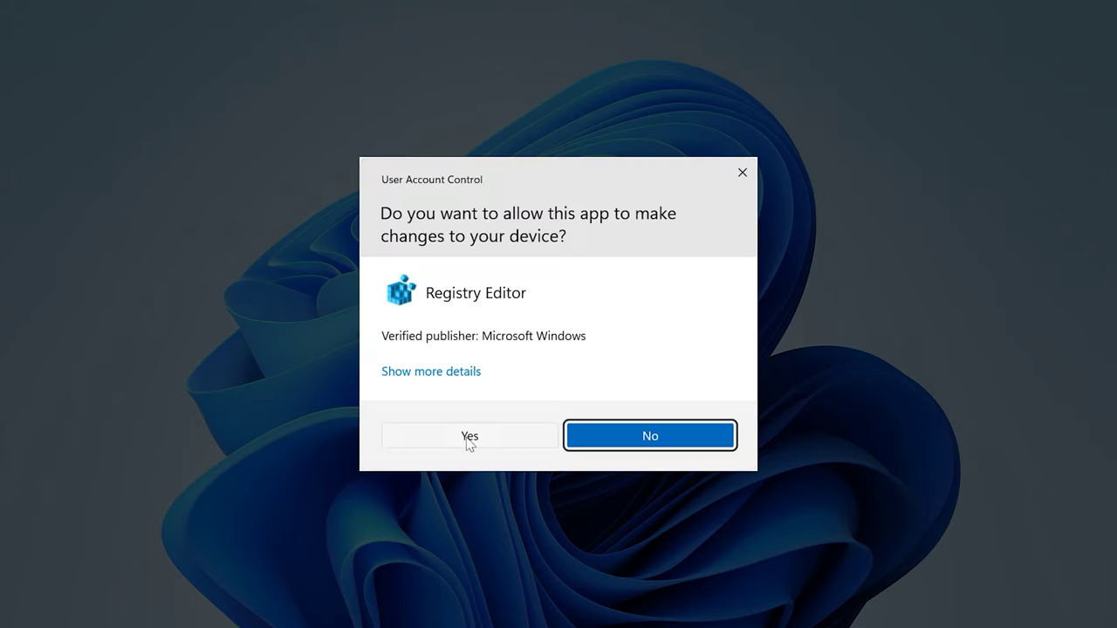
pyautogui.click(468, 438)
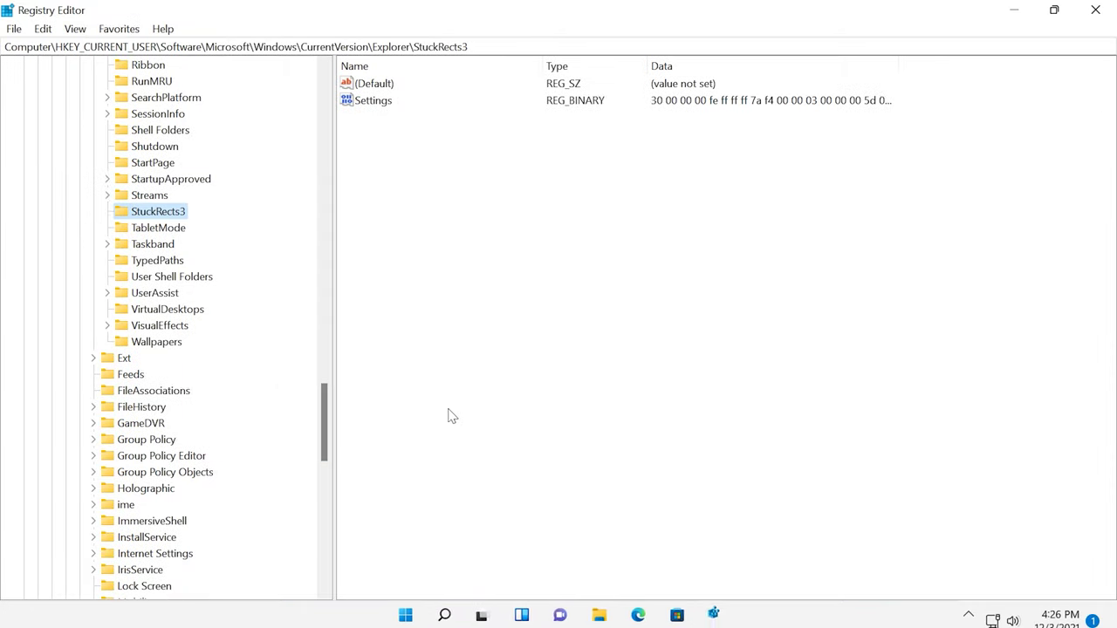
pyautogui.moveTo(480, 47); pyautogui.dragTo(3, 49)
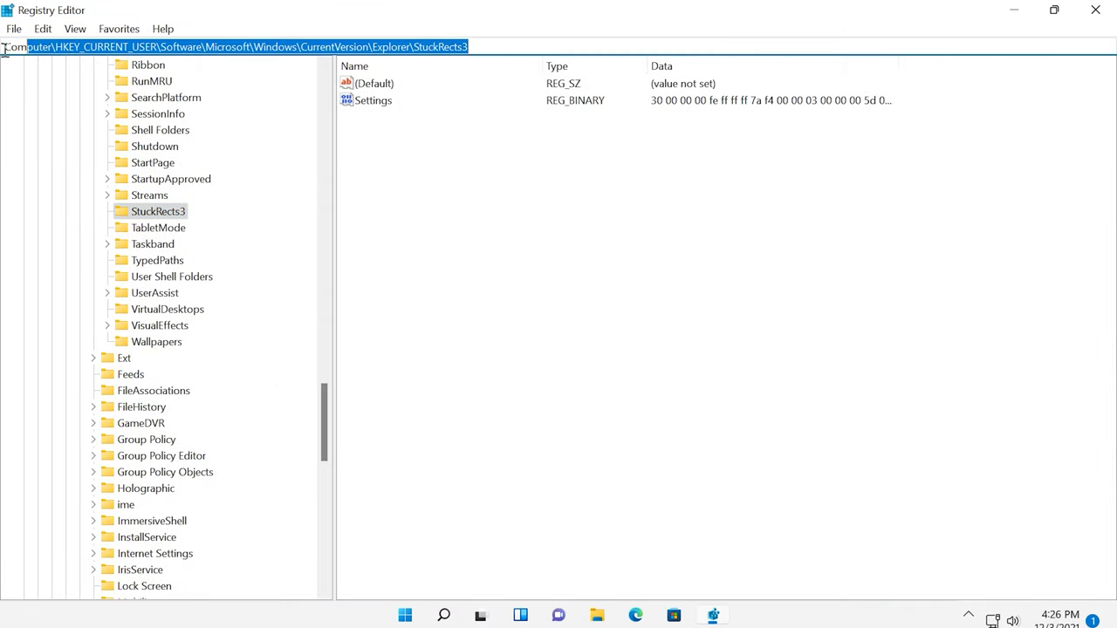
pyautogui.click(153, 214)
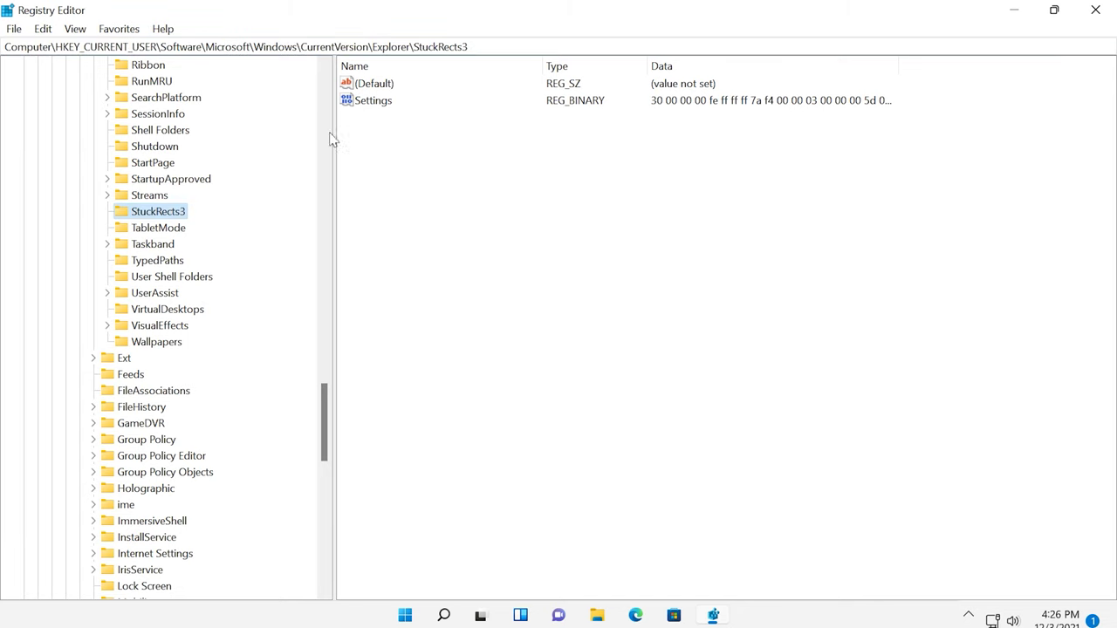
# Step: Set the fifth byte in row 00000008 of the StuckRects3 key's Settings binary value to 01
pyautogui.rightClick(384, 104)
pyautogui.click(416, 108)
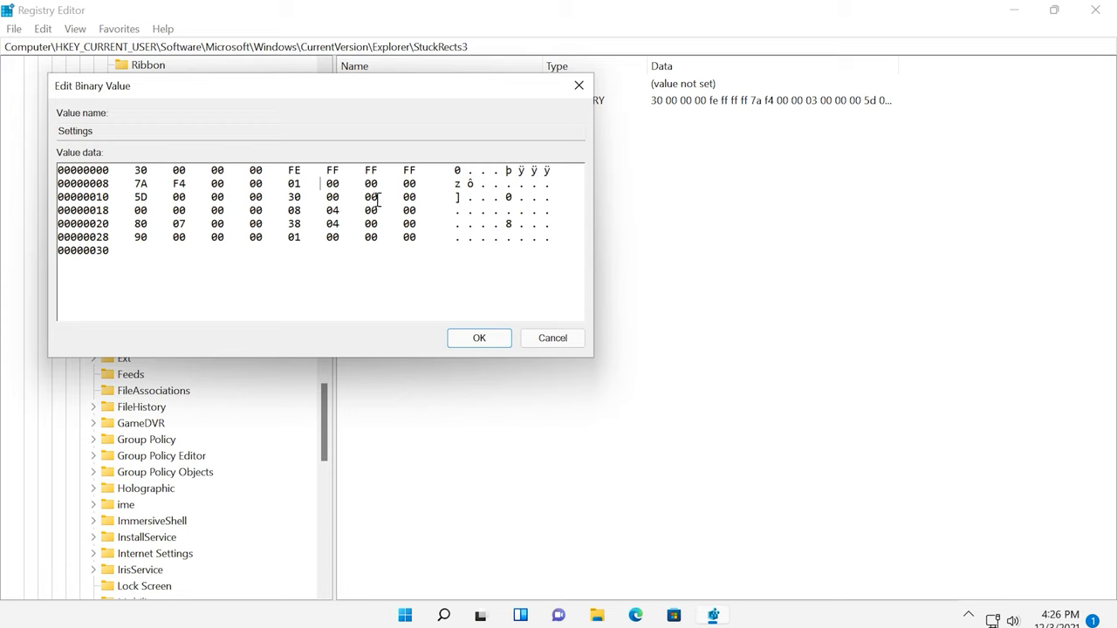
pyautogui.click(479, 338)
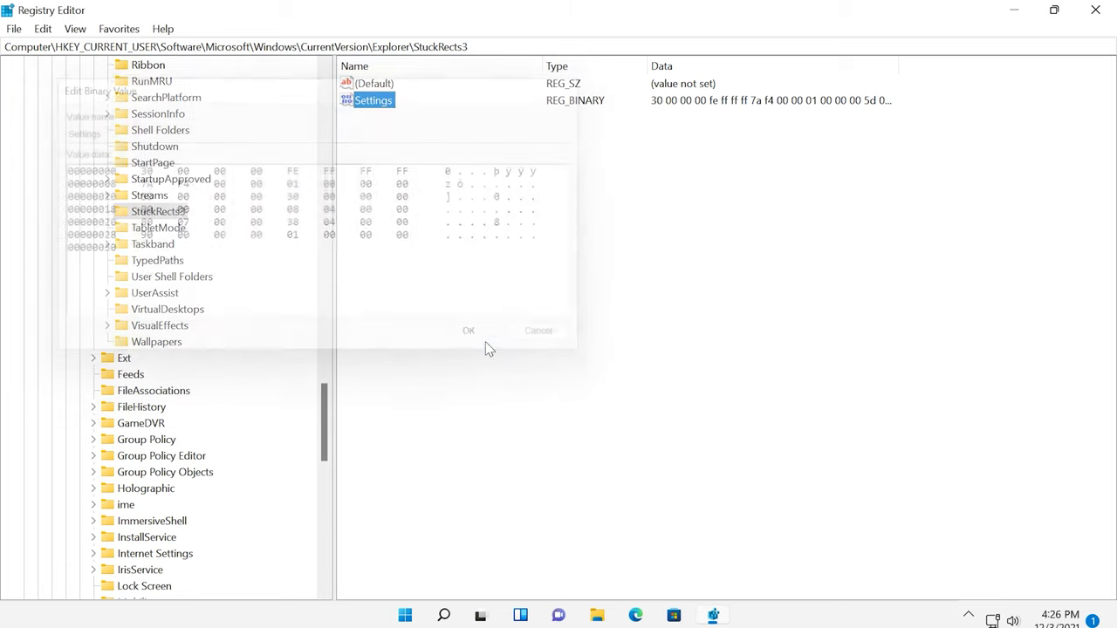
# Step: Restart the Windows Explorer process in Task Manager, and minimize the Task Manager and Registry Editor windows
pyautogui.rightClick(405, 617)
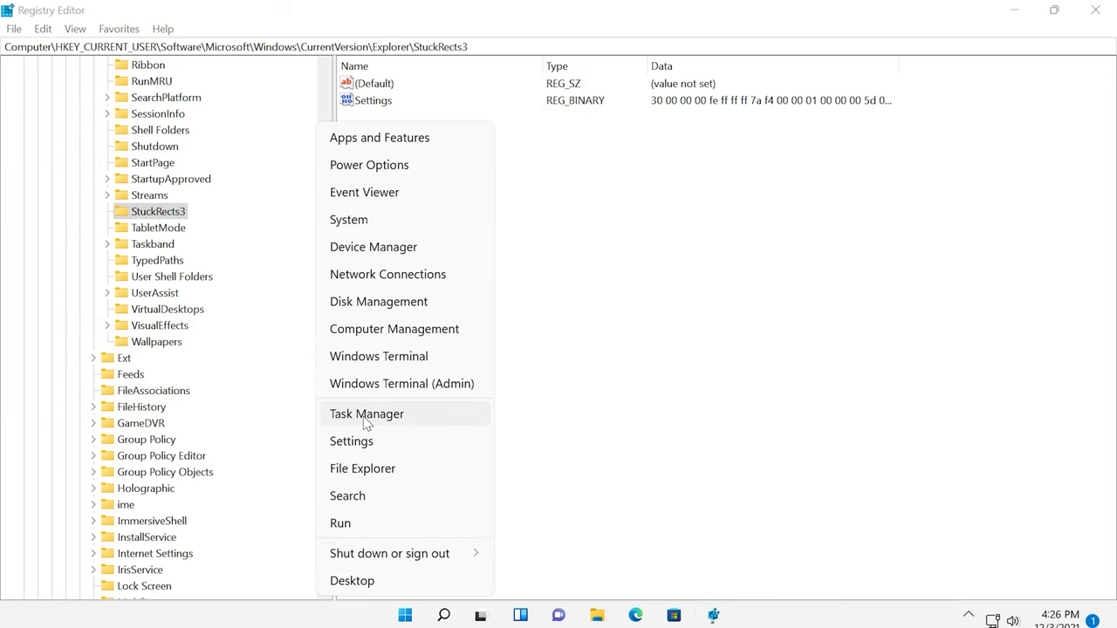
pyautogui.click(366, 417)
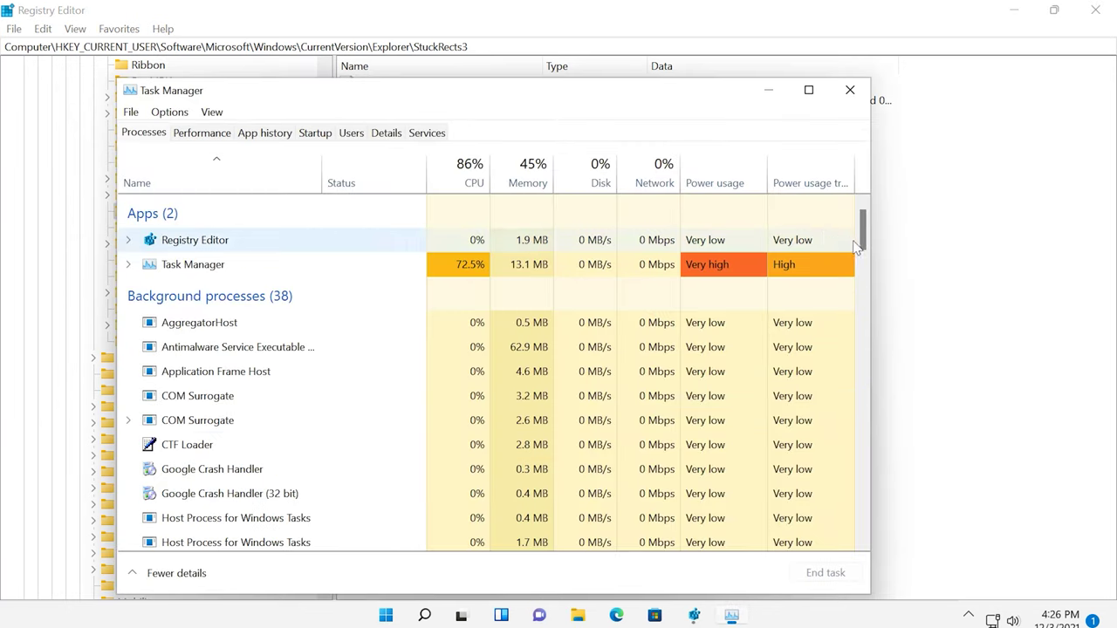
pyautogui.moveTo(857, 246); pyautogui.dragTo(822, 523)
pyautogui.click(282, 504)
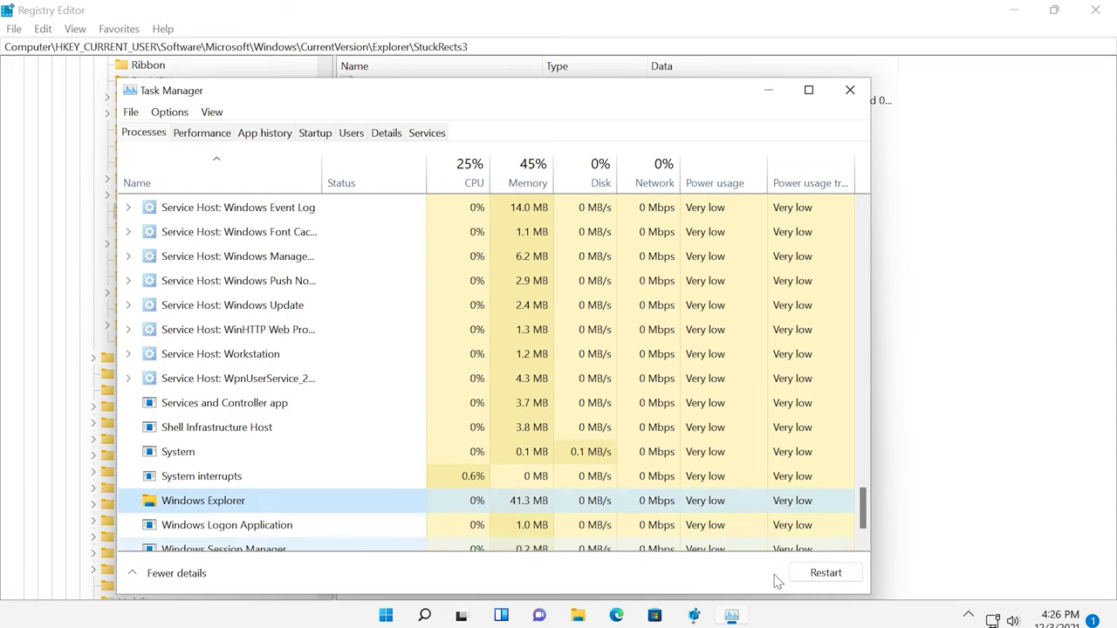
pyautogui.click(835, 580)
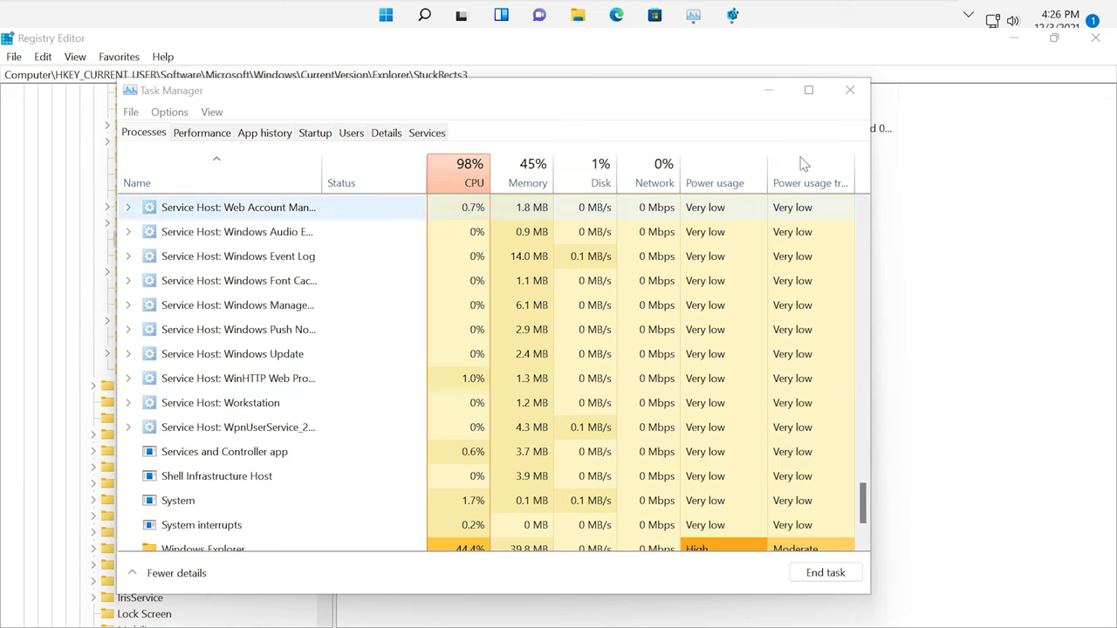
pyautogui.click(768, 92)
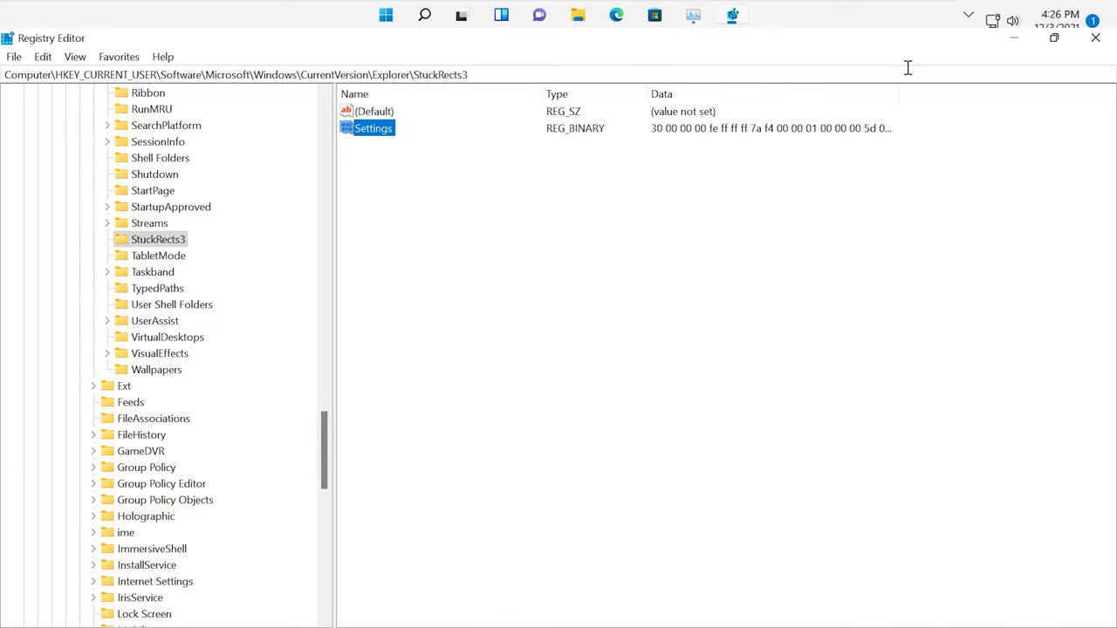
pyautogui.click(1015, 39)
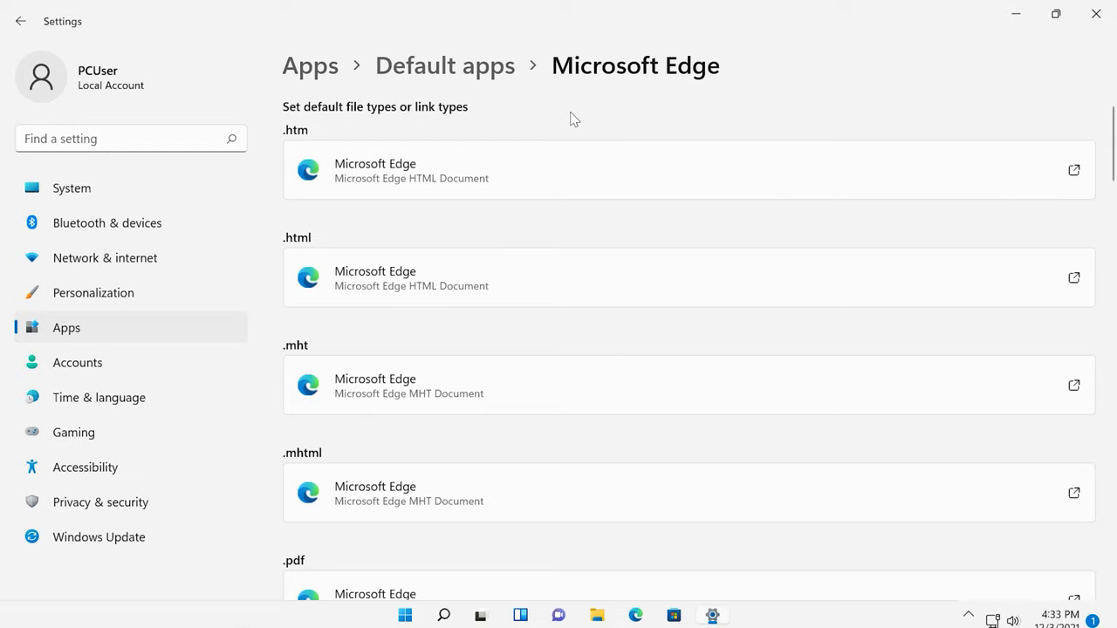
# Step: Reopen Windows Settings and go to the default file type settings for Microsoft Edge under Default apps
pyautogui.hotkey('alt', 'F4')
pyautogui.click(424, 615)
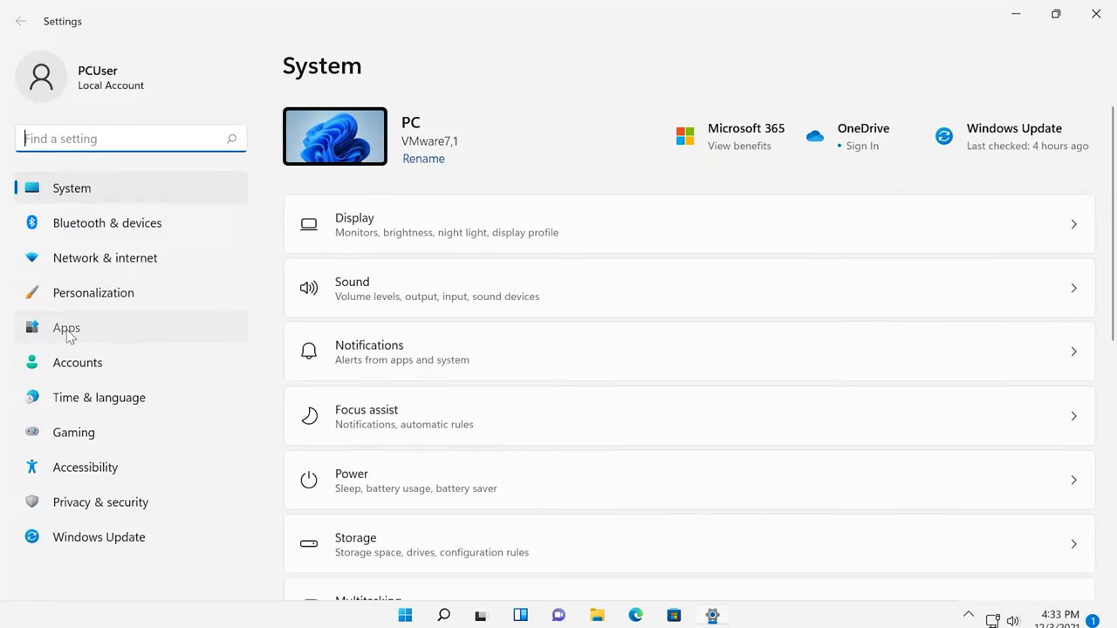
pyautogui.click(69, 336)
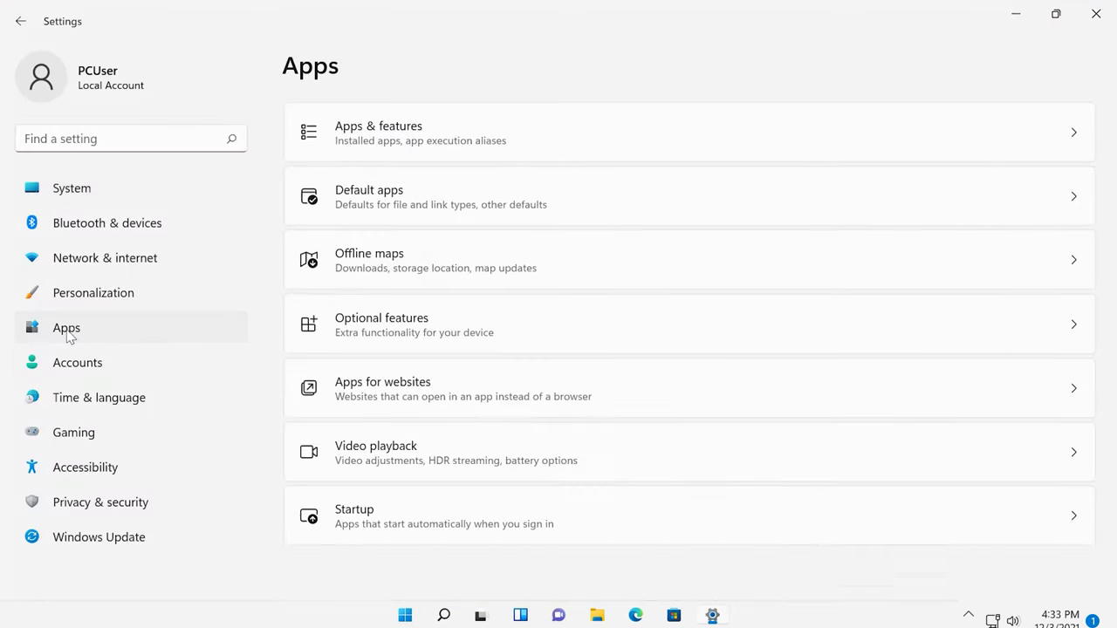
pyautogui.click(427, 214)
pyautogui.scroll(-3, 448, 376)
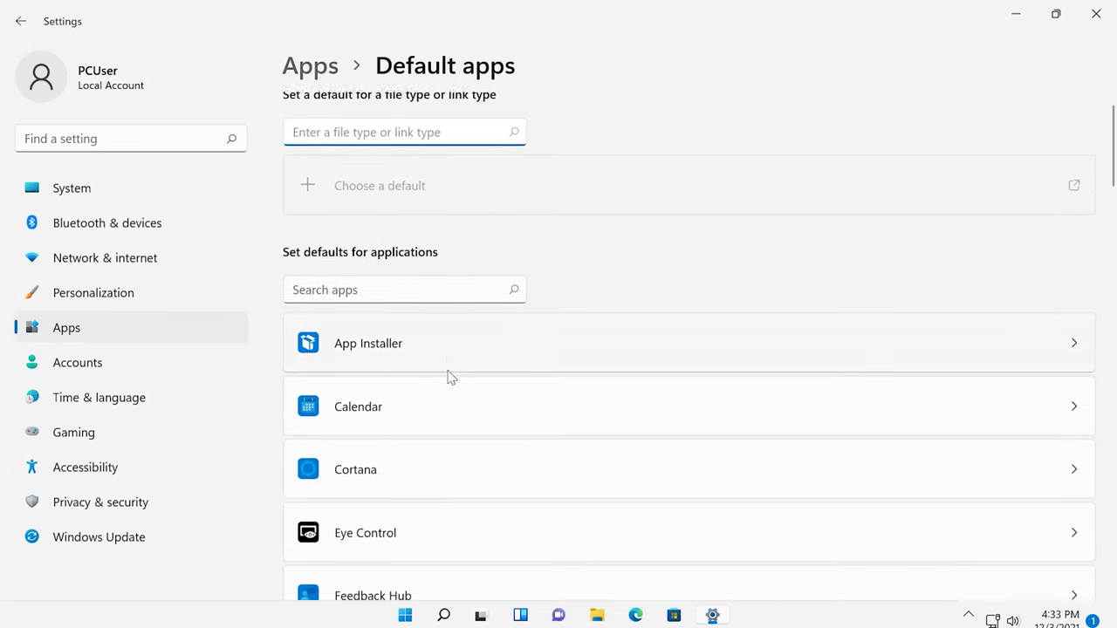
pyautogui.scroll(-5, 451, 377)
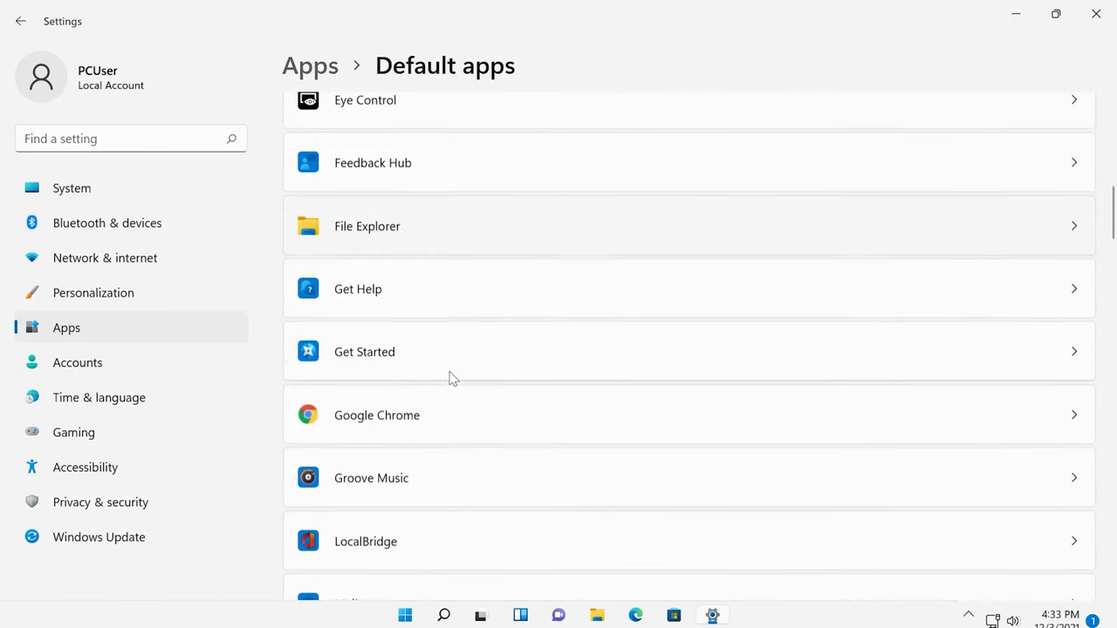
pyautogui.scroll(-4, 452, 377)
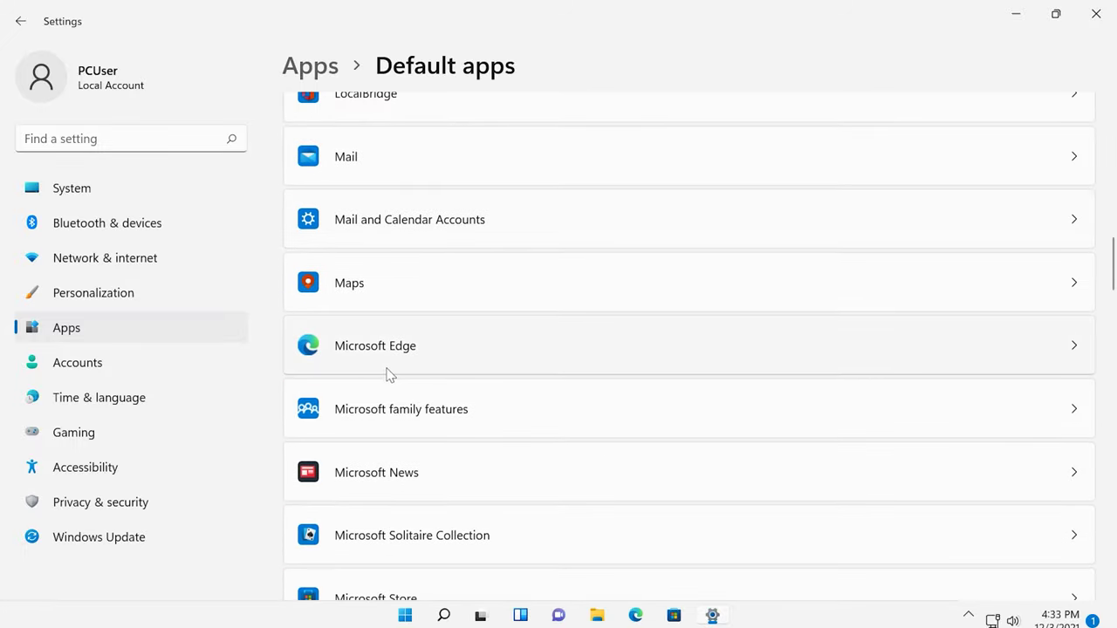
pyautogui.click(388, 366)
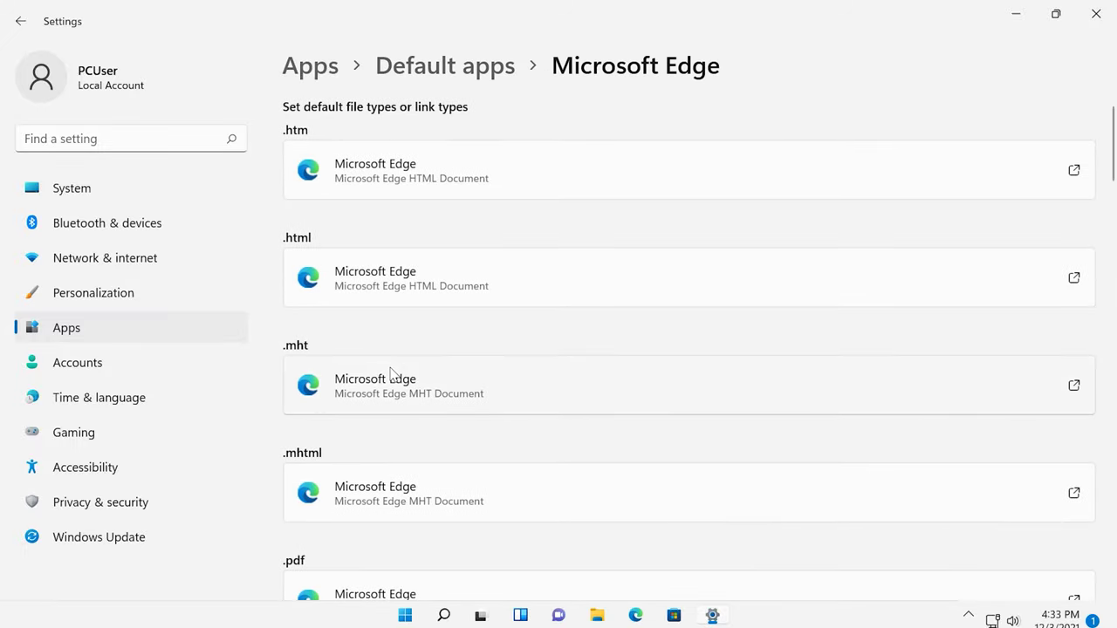
# Step: Make Google Chrome the default app for .htm and .html files
pyautogui.click(1076, 176)
pyautogui.click(490, 399)
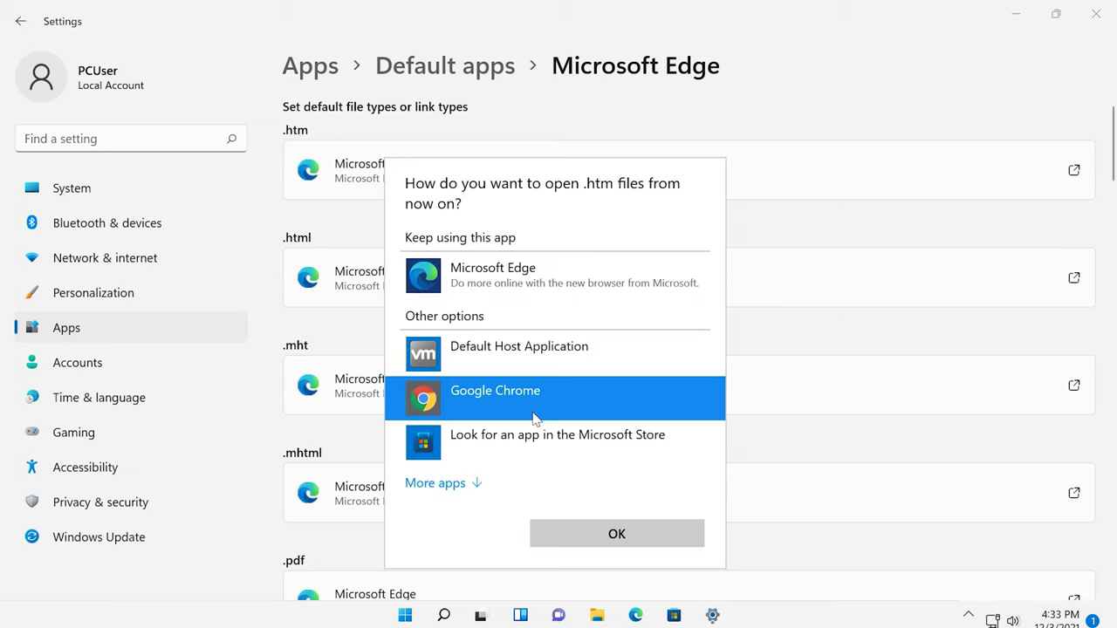
pyautogui.click(641, 538)
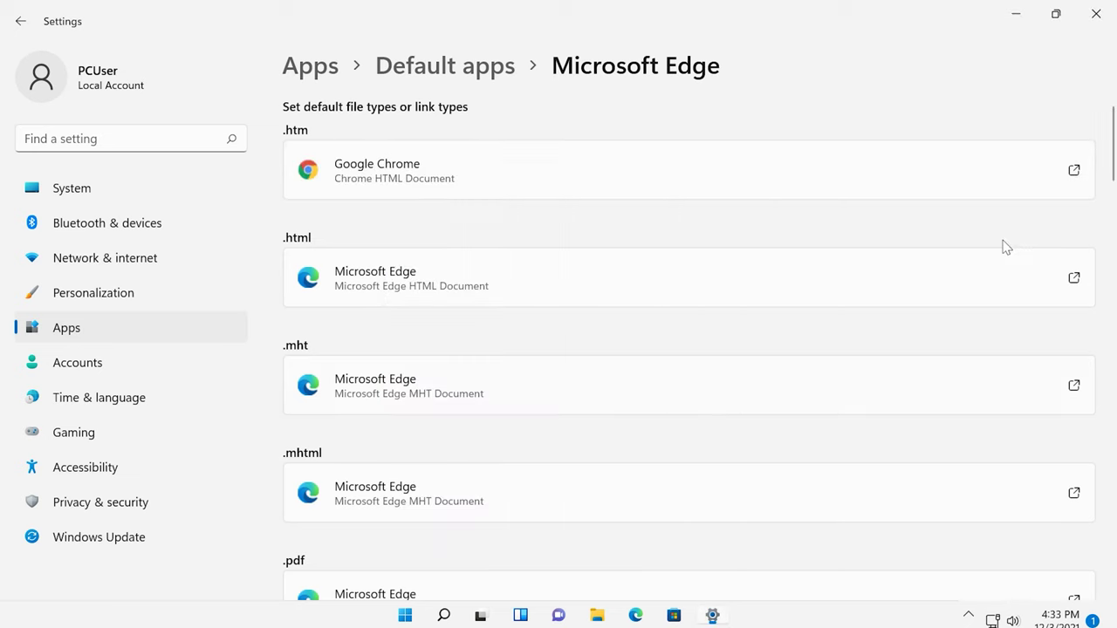
pyautogui.click(1075, 279)
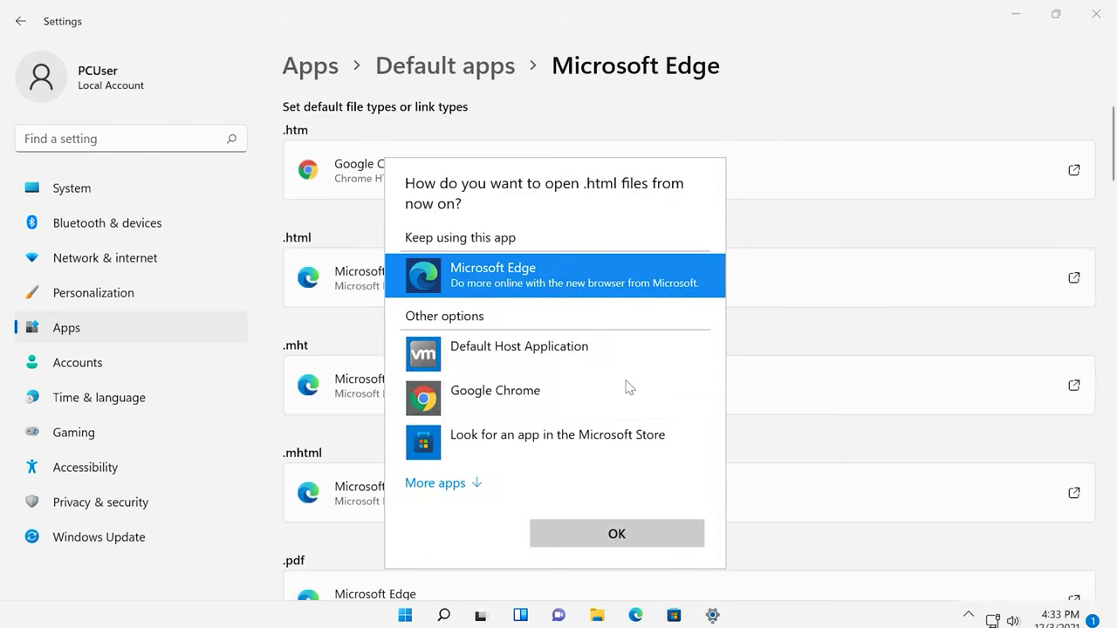
pyautogui.click(527, 398)
pyautogui.click(665, 531)
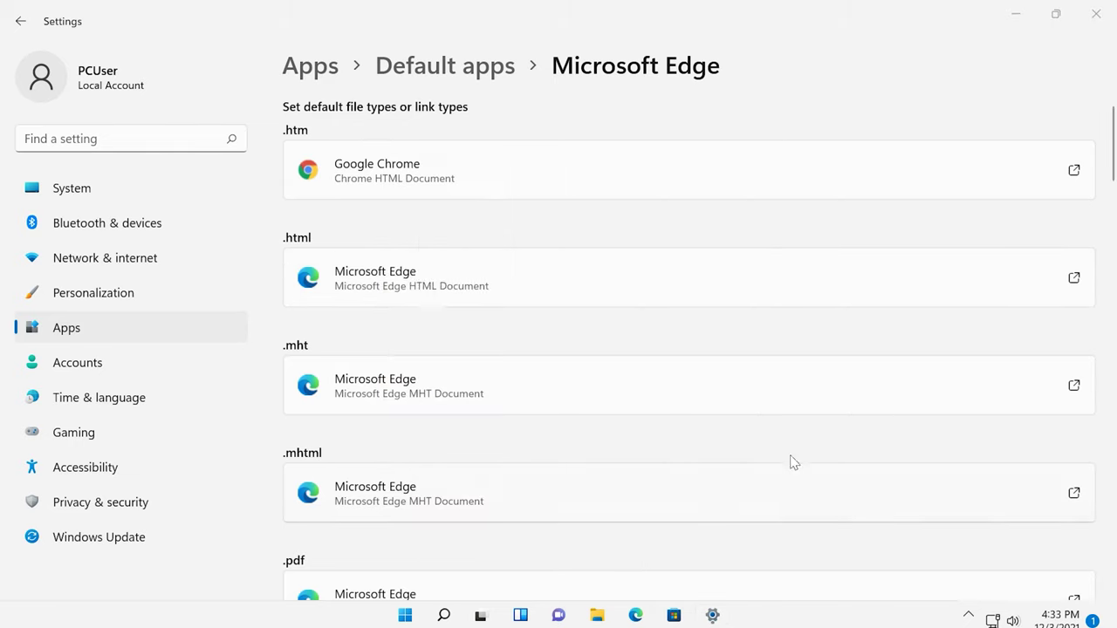
# Step: Choose the default app for .pdf files and open the default app choice for .mhtml files
pyautogui.scroll(-2, 873, 406)
pyautogui.click(1073, 449)
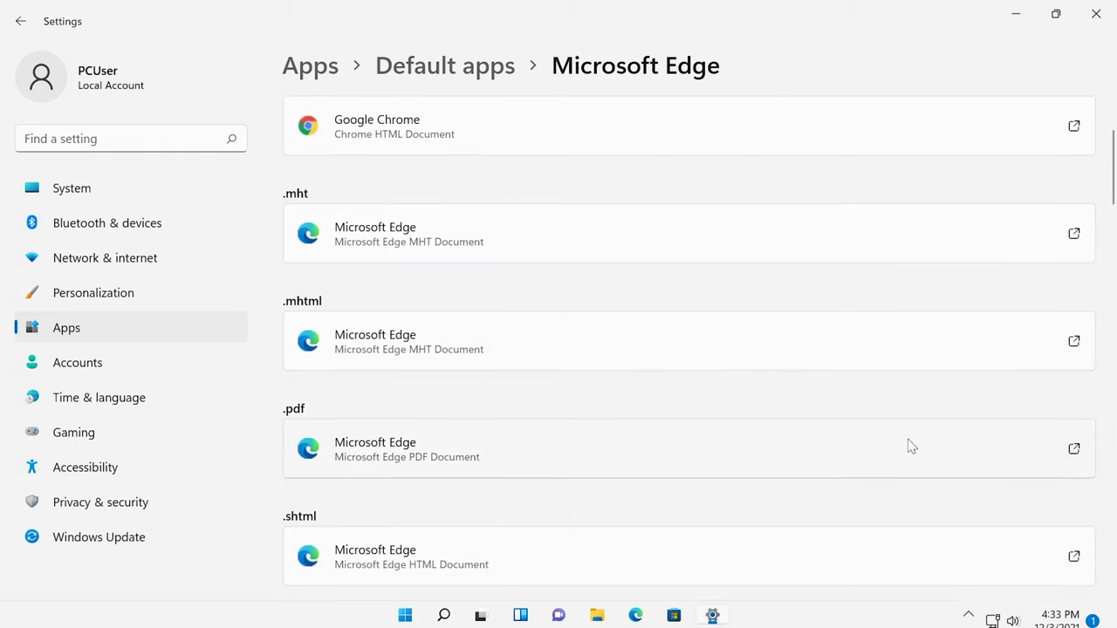
pyautogui.click(550, 363)
pyautogui.click(616, 490)
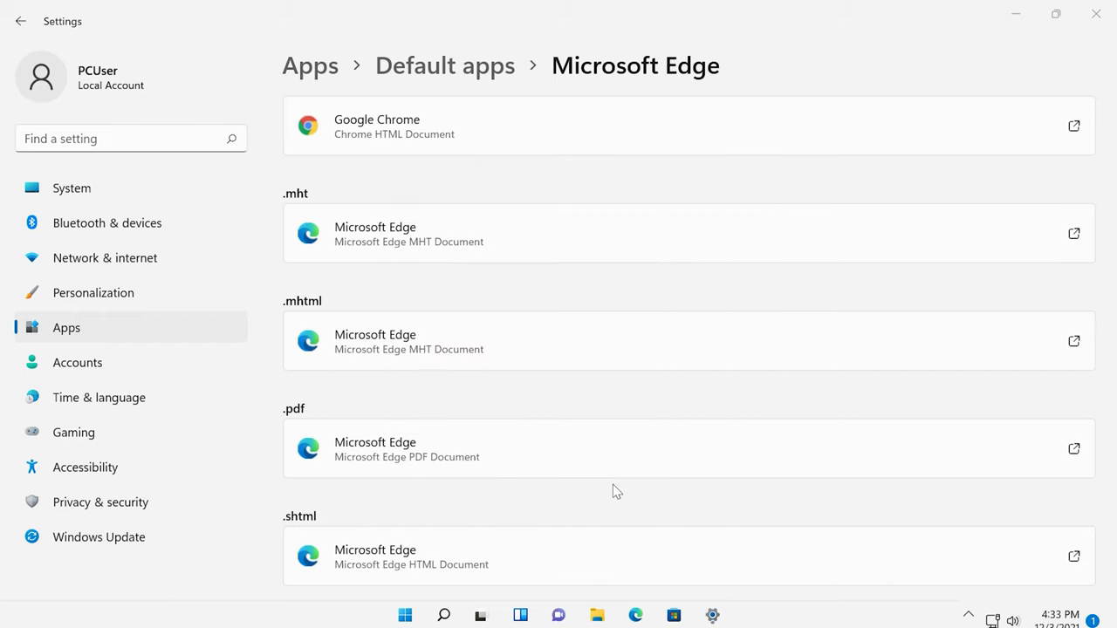
pyautogui.click(1074, 343)
pyautogui.click(368, 408)
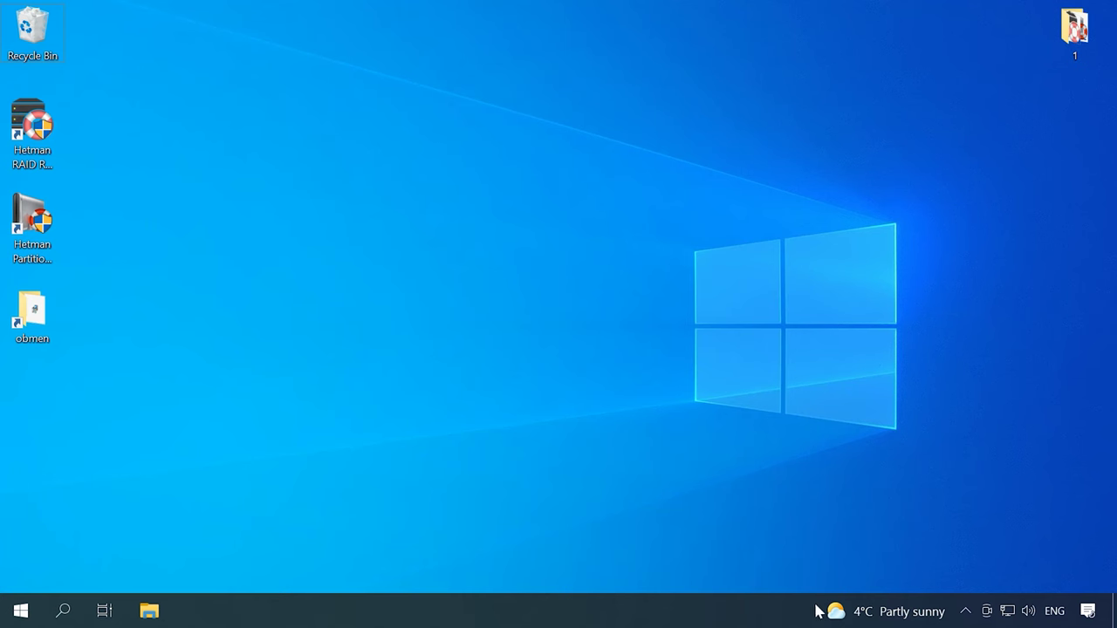
# Step: View the weather widget on the Windows 10 taskbar and the weather app among the Windows 11 hidden tray icons
pyautogui.click(831, 611)
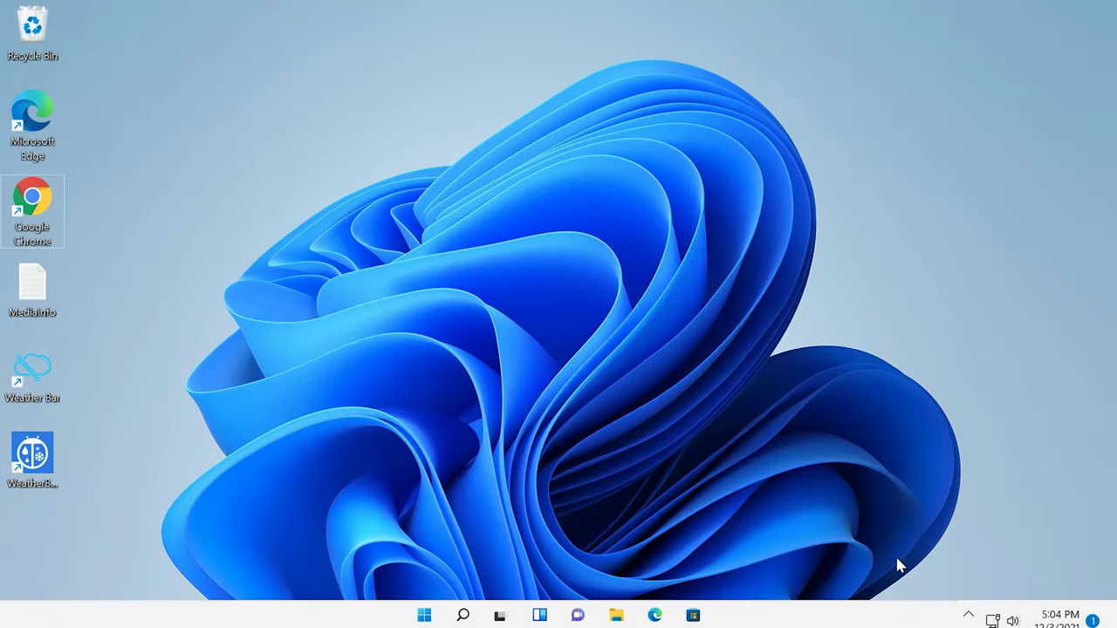
pyautogui.click(967, 614)
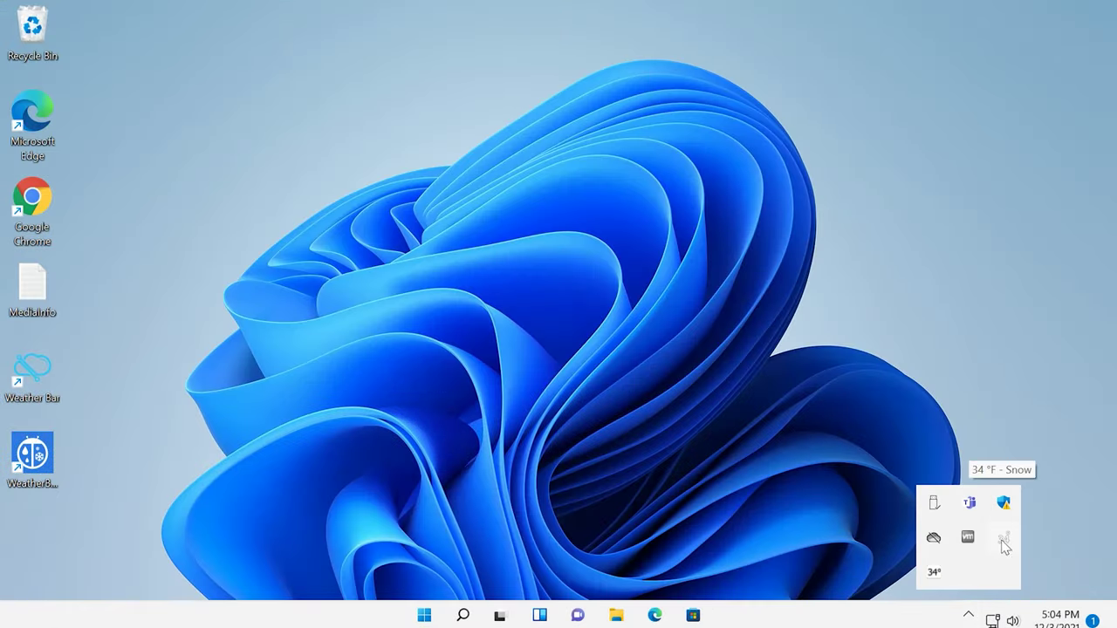
pyautogui.click(1005, 541)
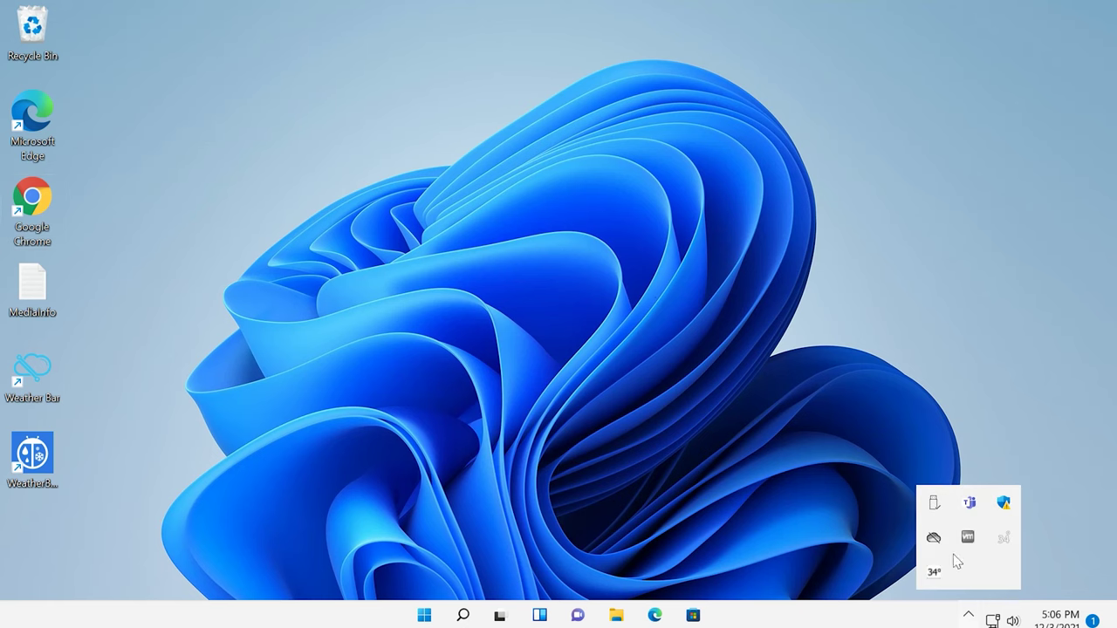
# Step: Set OneDrive not to start automatically when signing in to Windows and accept its settings
pyautogui.rightClick(934, 539)
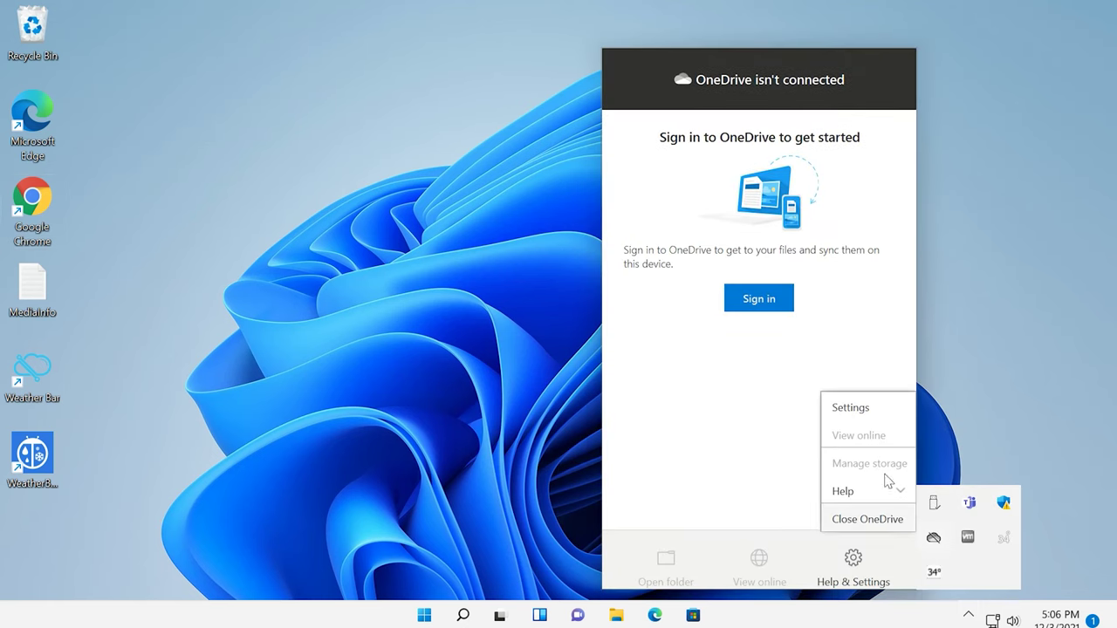
pyautogui.click(851, 408)
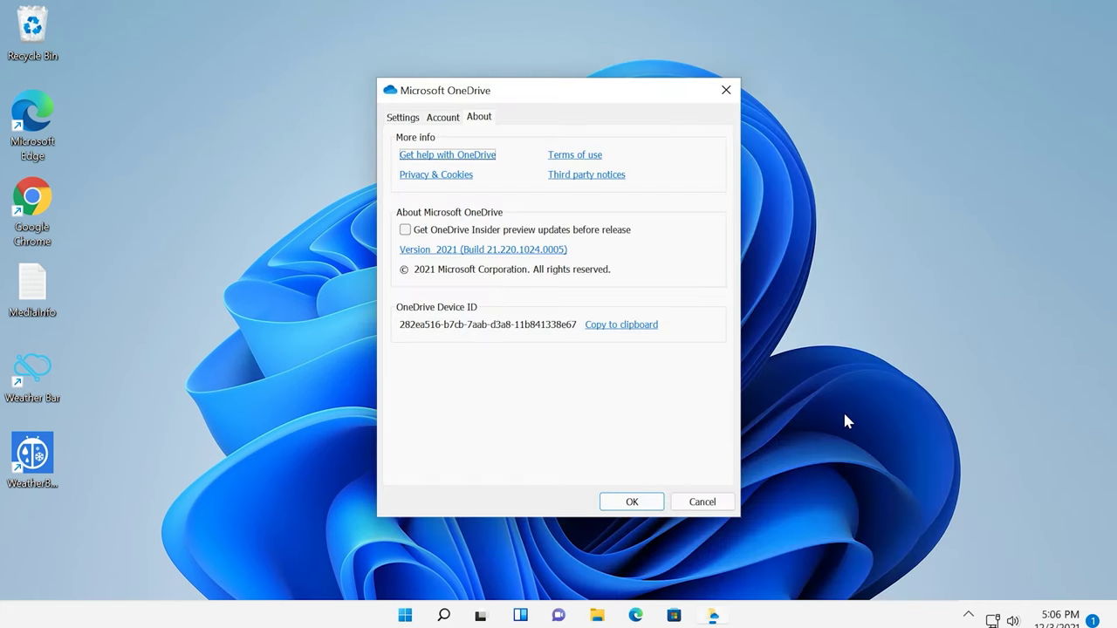
pyautogui.click(403, 119)
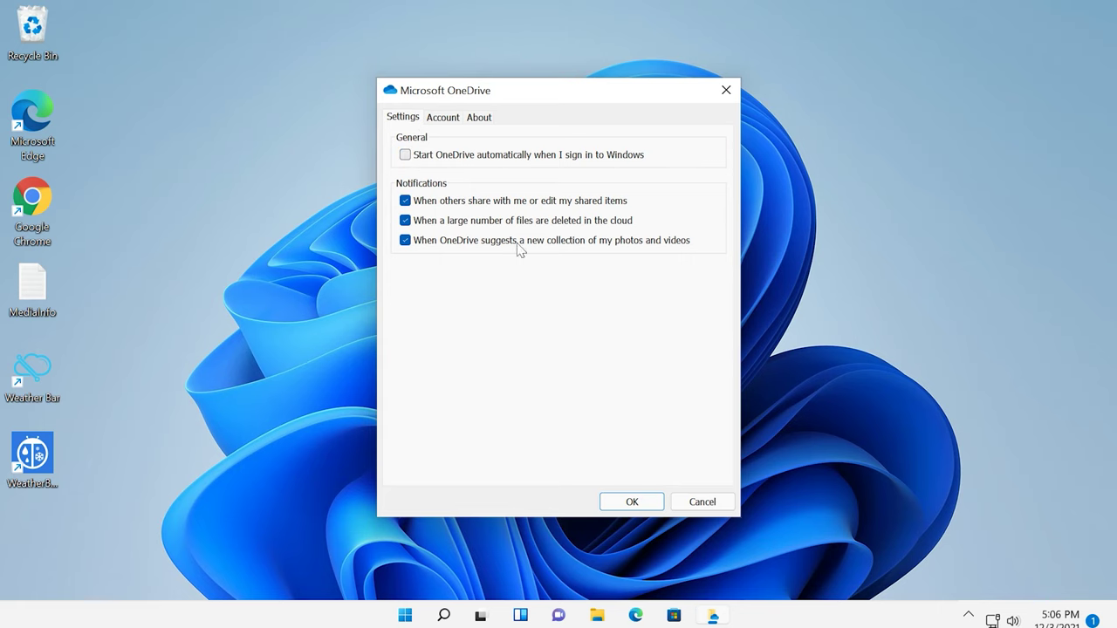
pyautogui.click(633, 502)
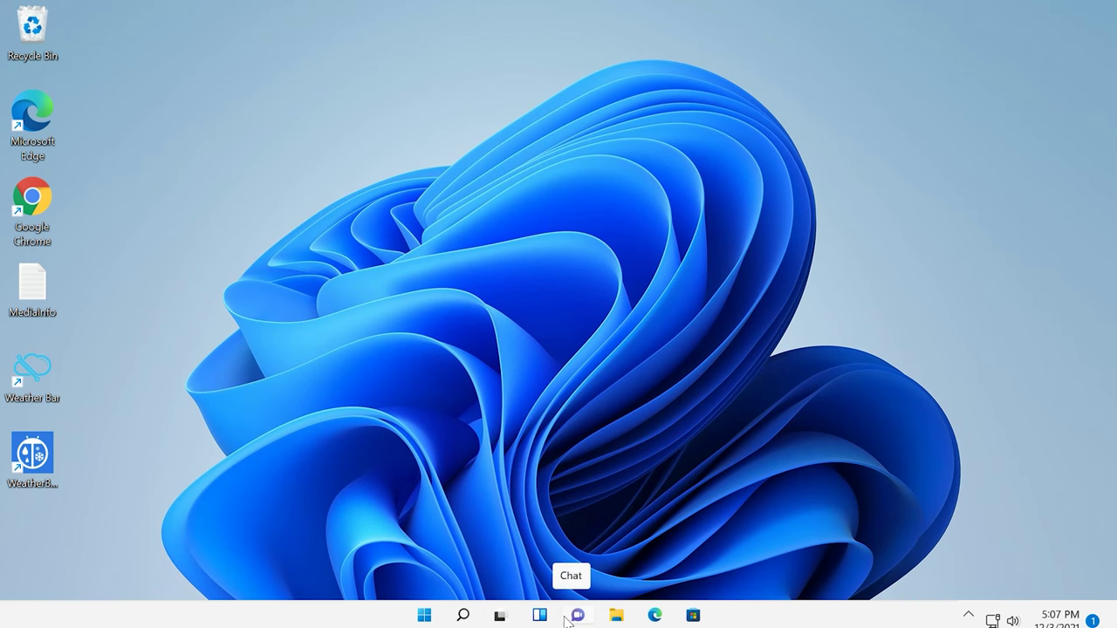
# Step: Open the taskbar personalization settings and turn off the Task view, Widgets, Chat and Search taskbar items
pyautogui.rightClick(366, 618)
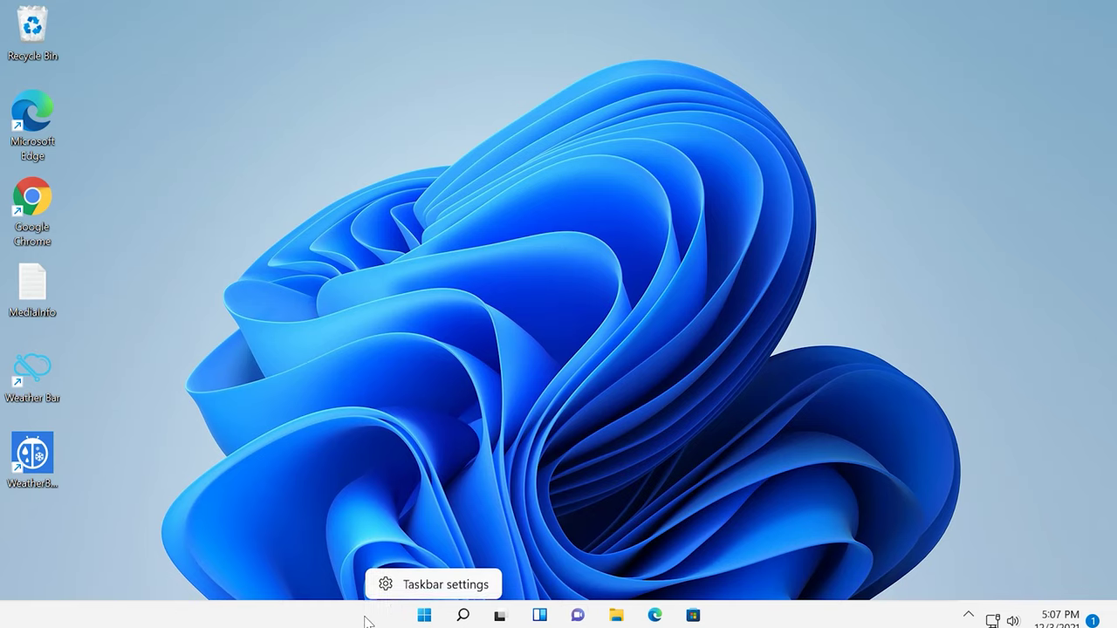
pyautogui.click(435, 587)
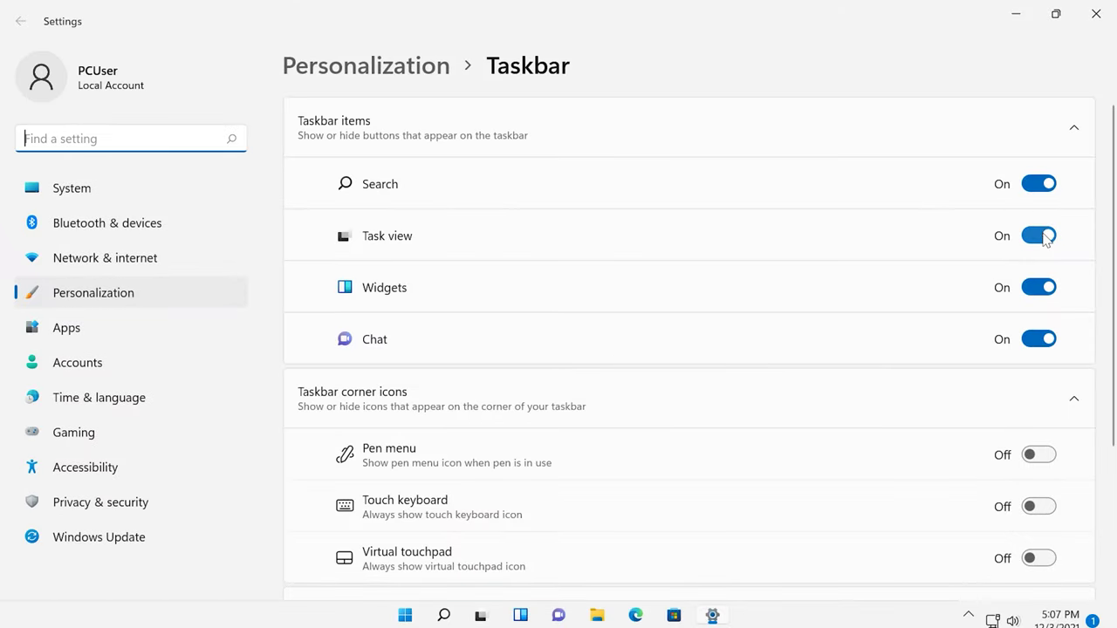
pyautogui.click(1045, 239)
pyautogui.click(1040, 288)
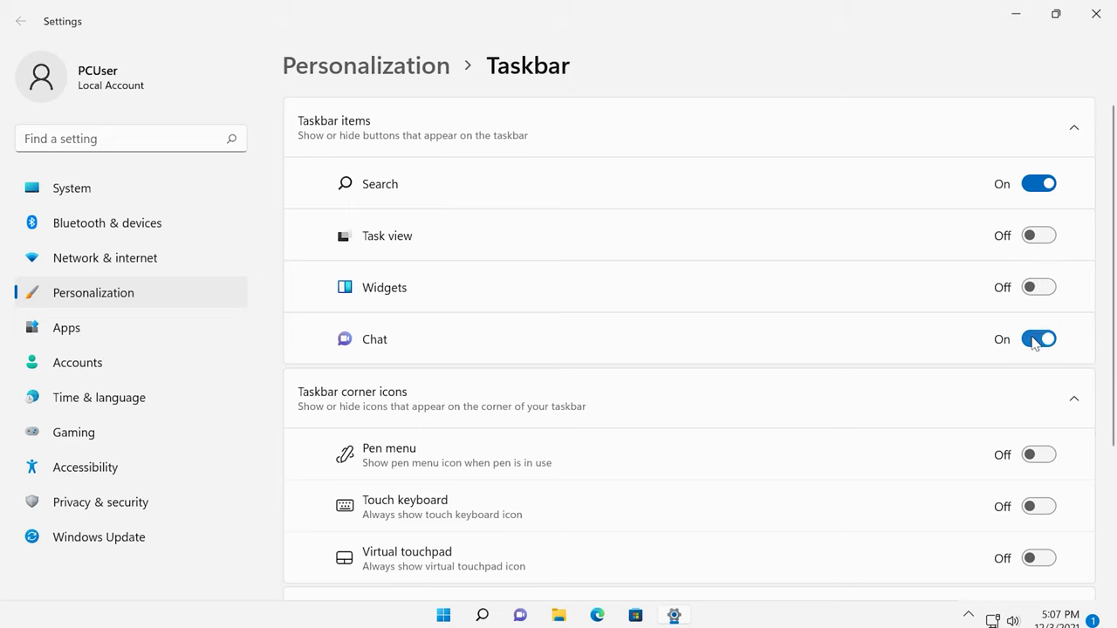
pyautogui.click(1037, 340)
pyautogui.click(1041, 188)
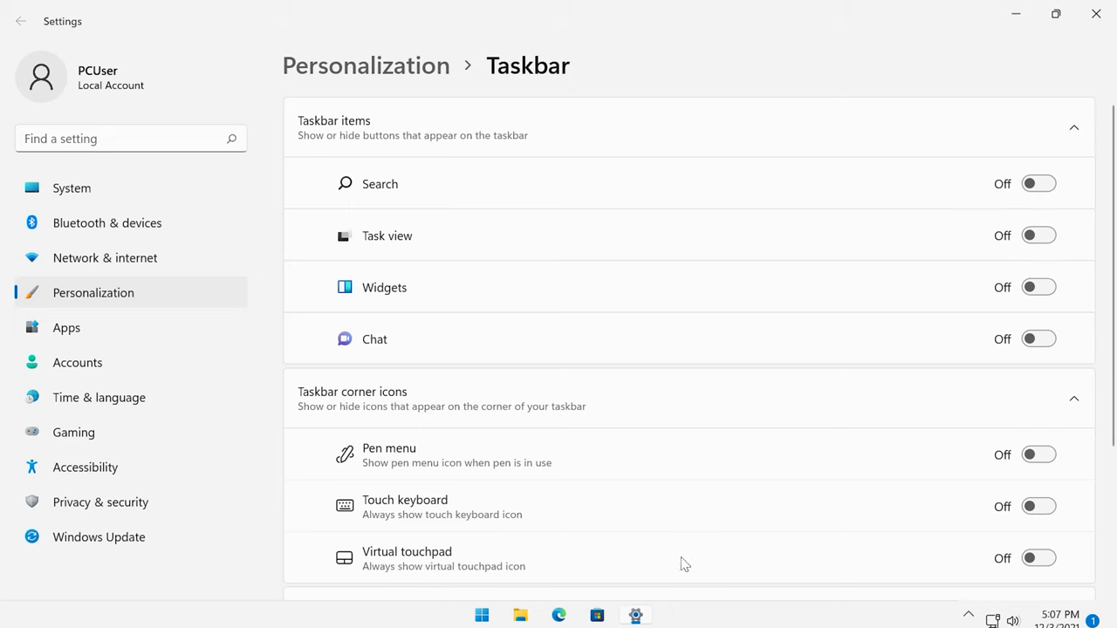